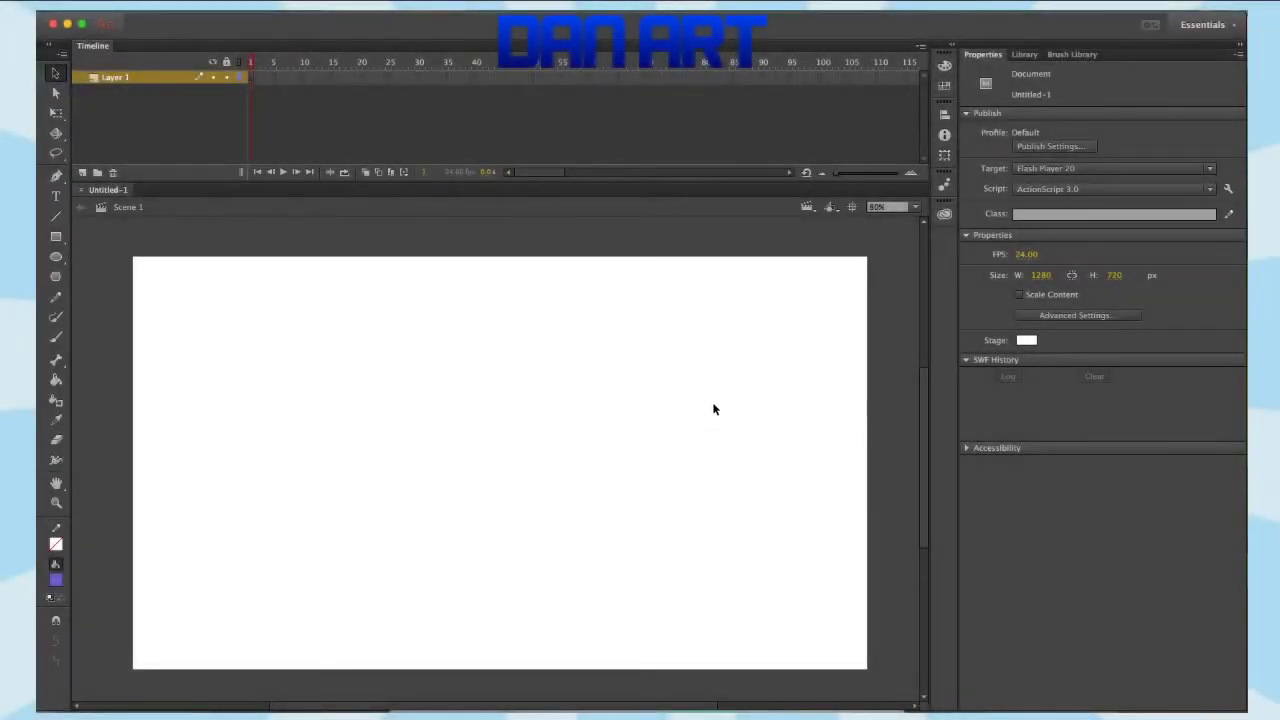
- Try a straight horizontal brush line across the lower part of the stage and undo it
{"action": "key", "text": "b"}
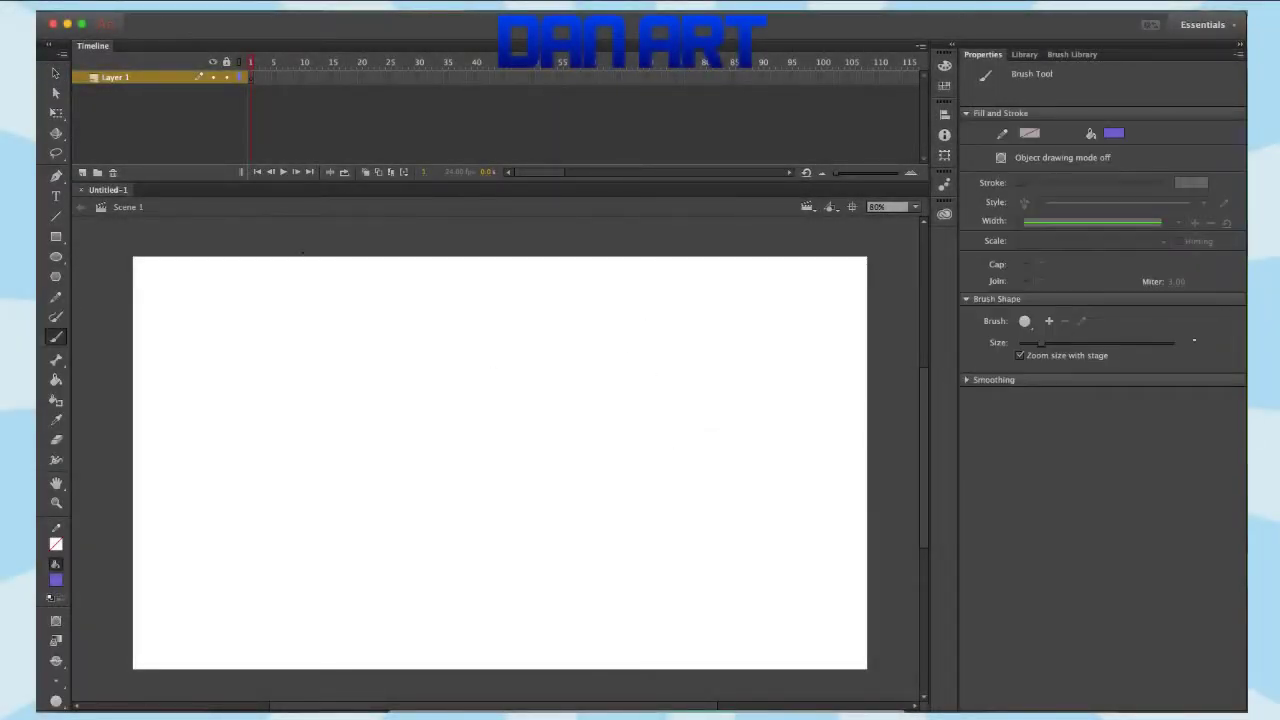
{"action": "left_click_drag", "start_coordinate": [322, 604], "coordinate": [320, 605]}
{"action": "key", "text": "super+z"}
{"action": "key", "text": "super+z"}
{"action": "key", "text": "super+z"}
{"action": "key", "text": "super+z"}
{"action": "mouse_move", "coordinate": [183, 619]}
{"action": "left_mouse_down", "text": "shift"}
{"action": "mouse_move", "coordinate": [803, 631]}
{"action": "mouse_move", "coordinate": [903, 612]}
{"action": "left_mouse_up", "text": "shift"}
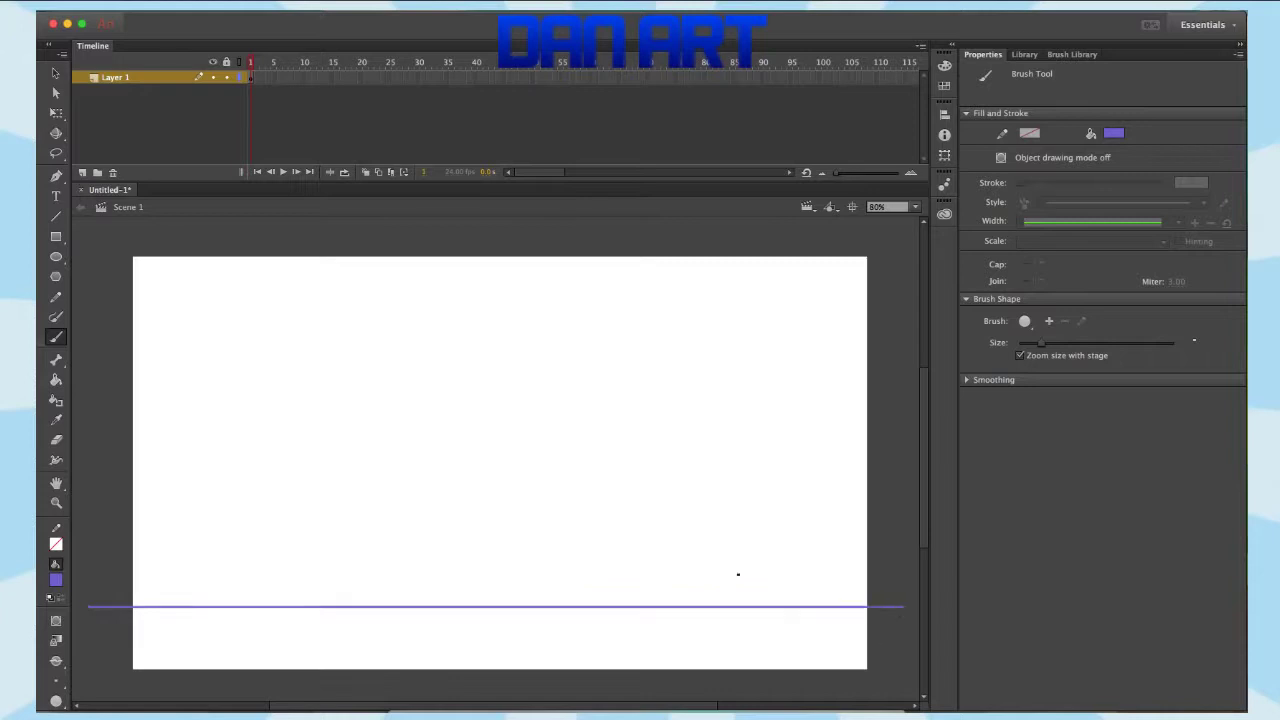
{"action": "key", "text": "super+z"}
- Try straight vertical brush lines for a trunk that end inside the stage and undo them
{"action": "mouse_move", "coordinate": [592, 315]}
{"action": "left_mouse_down", "text": "shift"}
{"action": "mouse_move", "coordinate": [766, 315]}
{"action": "mouse_move", "coordinate": [594, 380]}
{"action": "mouse_move", "coordinate": [588, 696]}
{"action": "left_mouse_up", "text": "shift"}
{"action": "left_click_drag", "start_coordinate": [770, 314], "coordinate": [770, 384], "text": "shift"}
{"action": "left_click_drag", "start_coordinate": [769, 485], "coordinate": [770, 645], "text": "shift"}
{"action": "key", "text": "super+z"}
{"action": "key", "text": "super+z"}
{"action": "key", "text": "super+z"}
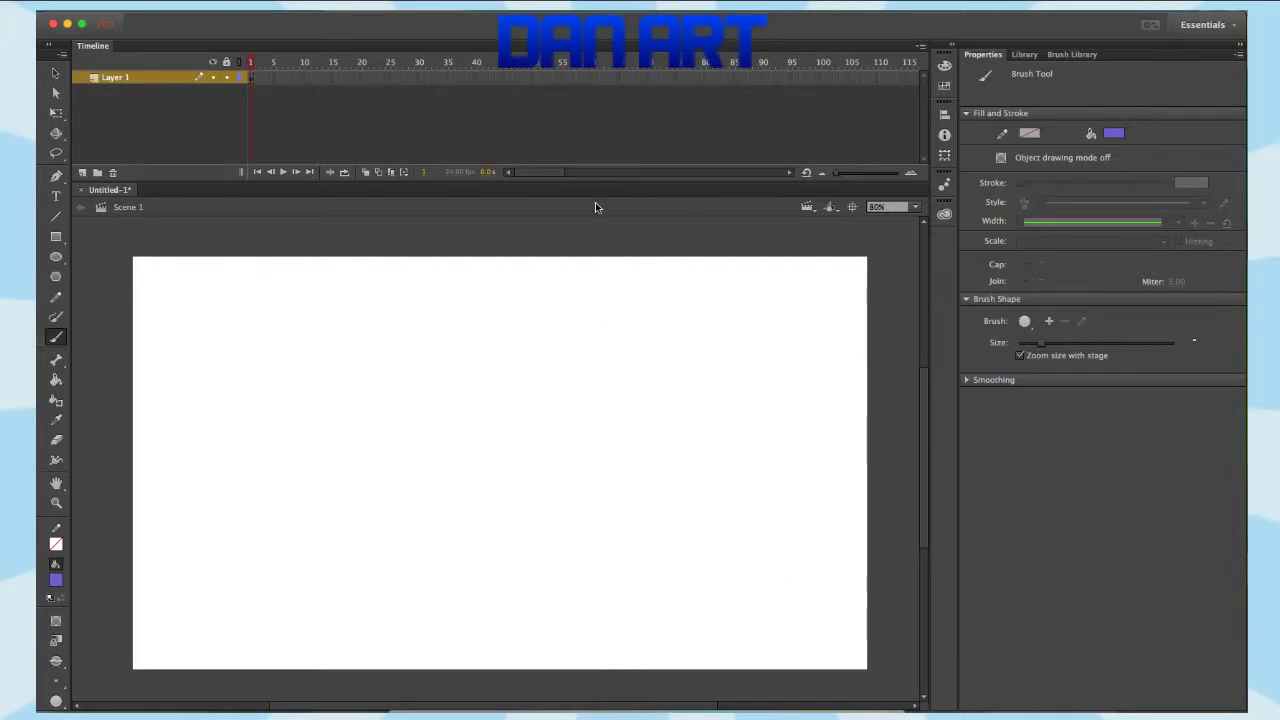
- Paint two straight vertical trunk lines that extend past the upper and lower edges of the stage
{"action": "left_click_drag", "start_coordinate": [594, 236], "coordinate": [594, 700], "text": "shift"}
{"action": "left_click_drag", "start_coordinate": [782, 234], "coordinate": [782, 631], "text": "shift"}
{"action": "left_click", "coordinate": [56, 112]}
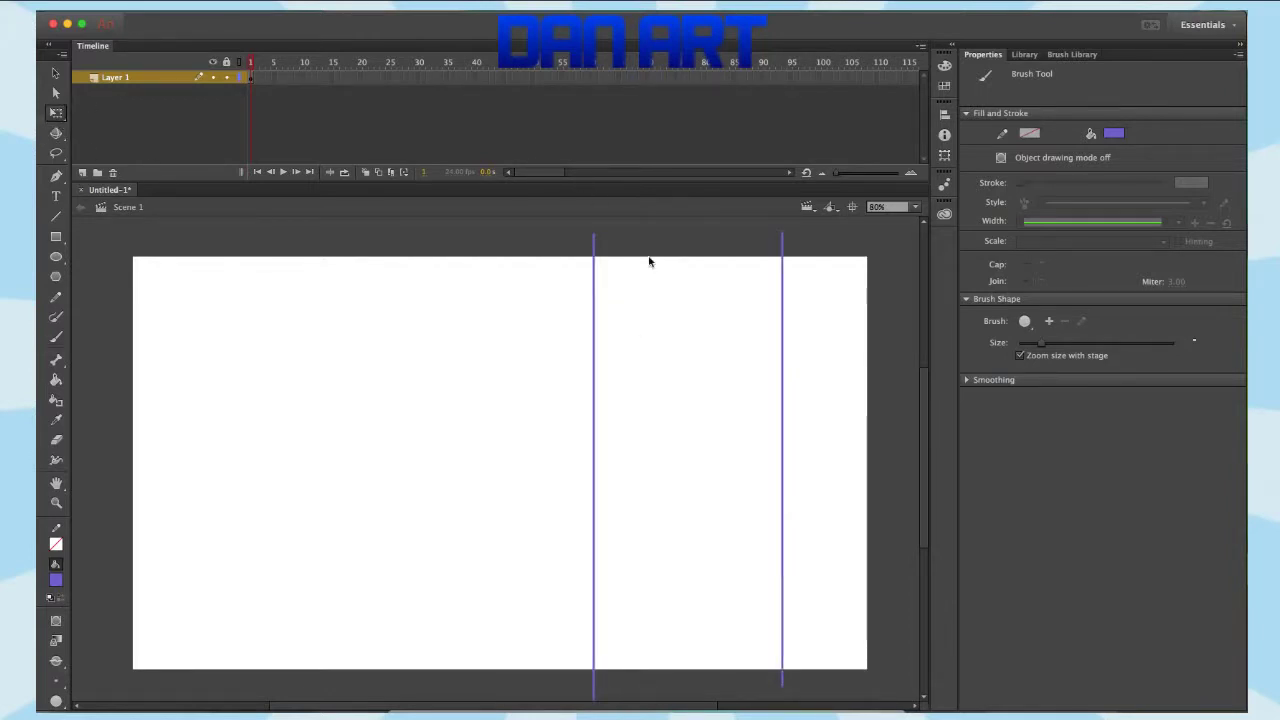
{"action": "left_click_drag", "start_coordinate": [830, 390], "coordinate": [825, 361]}
{"action": "left_click_drag", "start_coordinate": [834, 309], "coordinate": [830, 345]}
- Set the stage zoom to 70% and delete both vertical trunk lines
{"action": "left_click", "coordinate": [904, 206]}
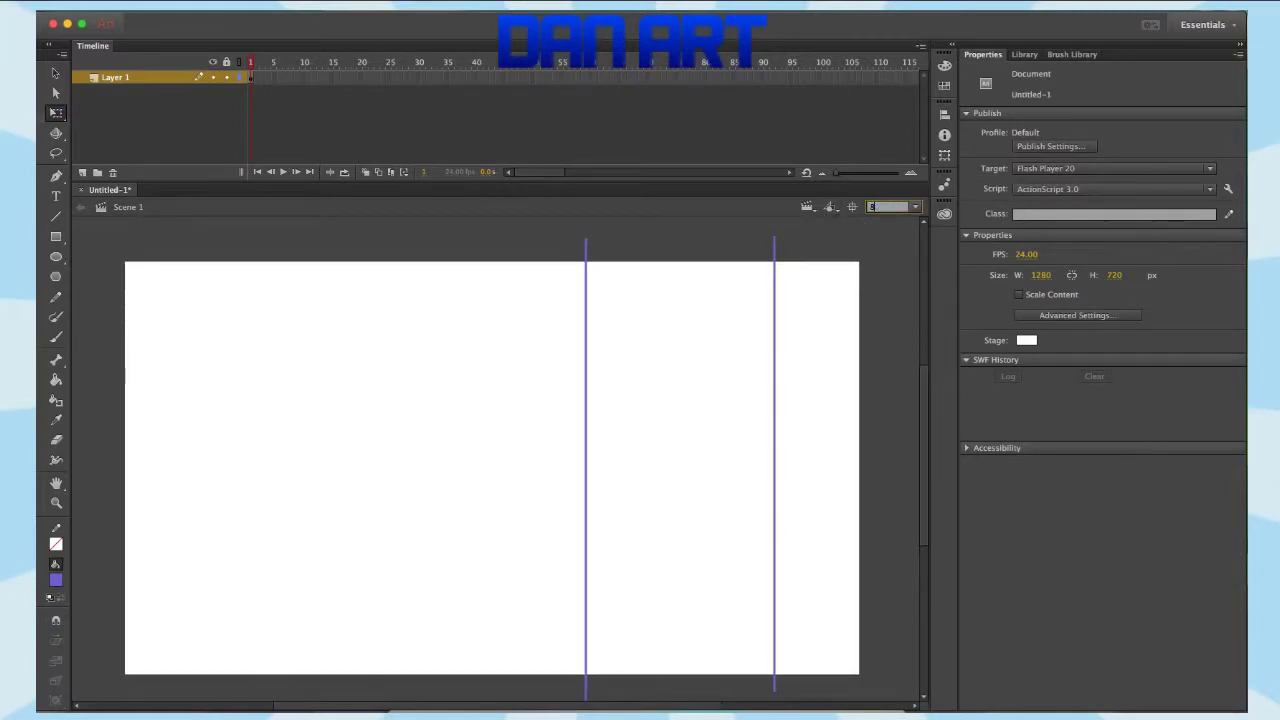
{"action": "key", "text": "Return"}
{"action": "left_click", "coordinate": [893, 205]}
{"action": "type", "text": "70"}
{"action": "key", "text": "Return"}
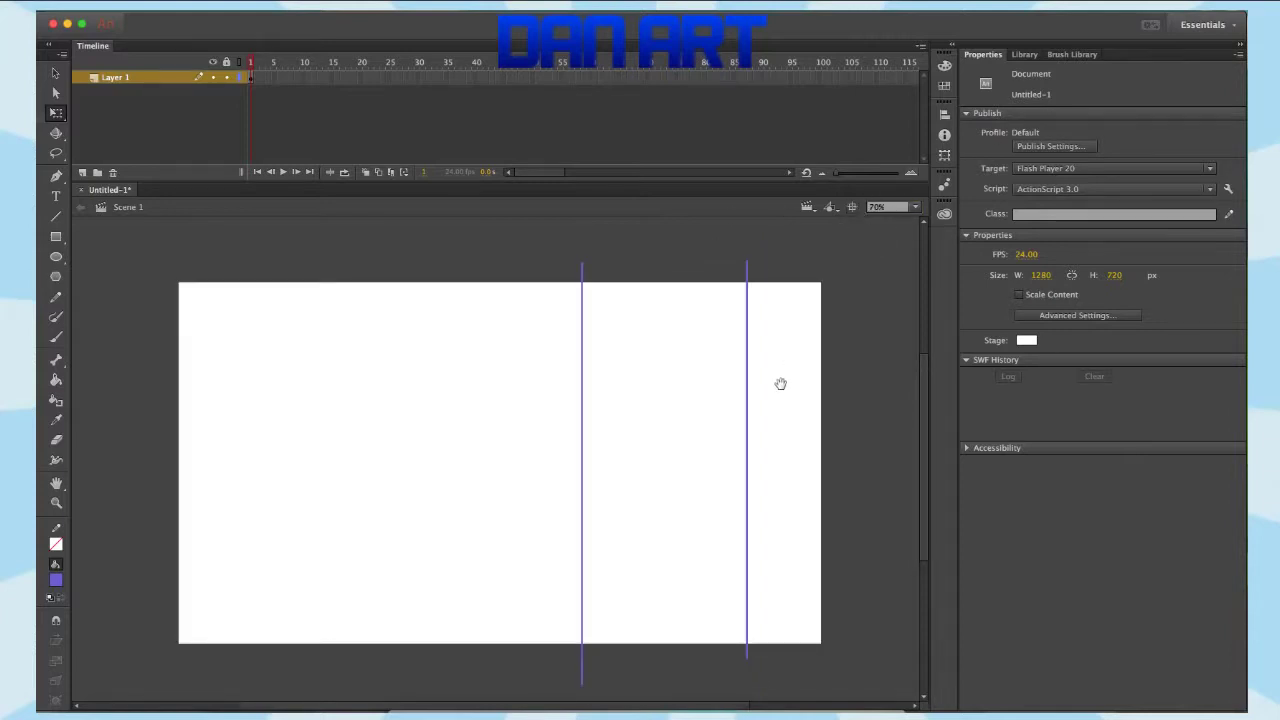
{"action": "left_click_drag", "start_coordinate": [780, 384], "coordinate": [781, 360]}
{"action": "left_click_drag", "start_coordinate": [543, 224], "coordinate": [838, 690]}
{"action": "key", "text": "Delete"}
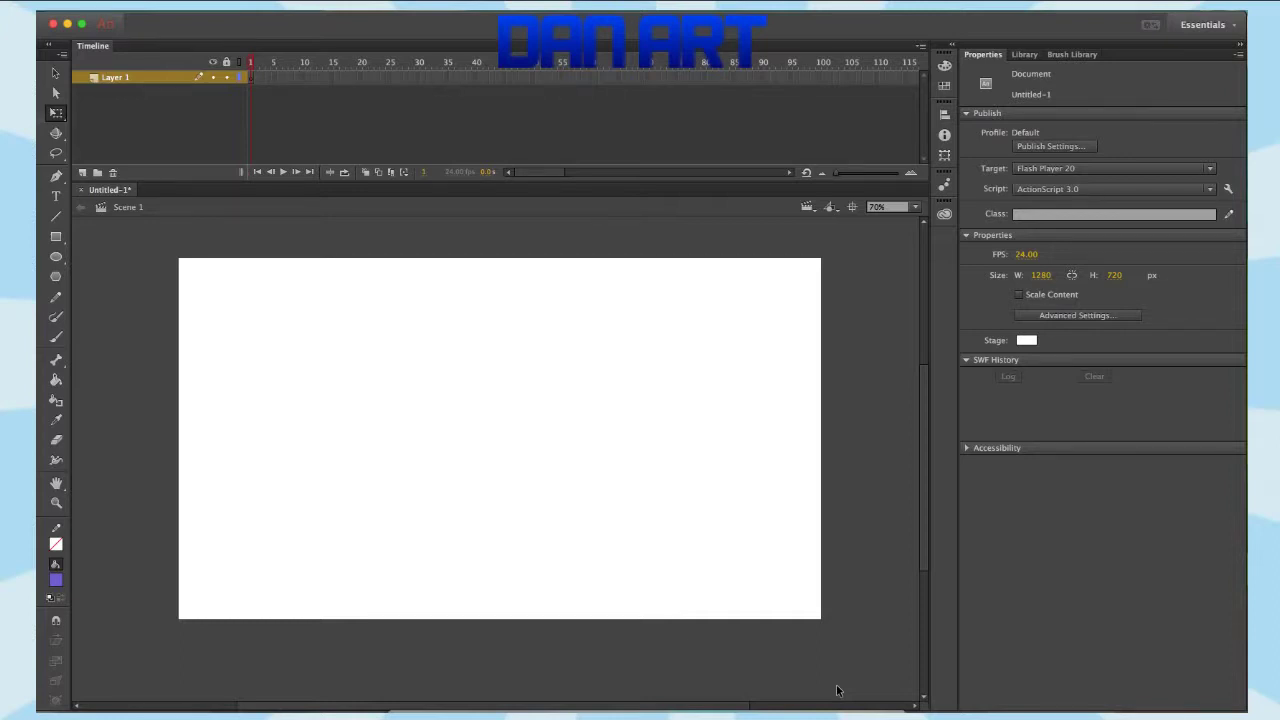
{"action": "left_click", "coordinate": [56, 337]}
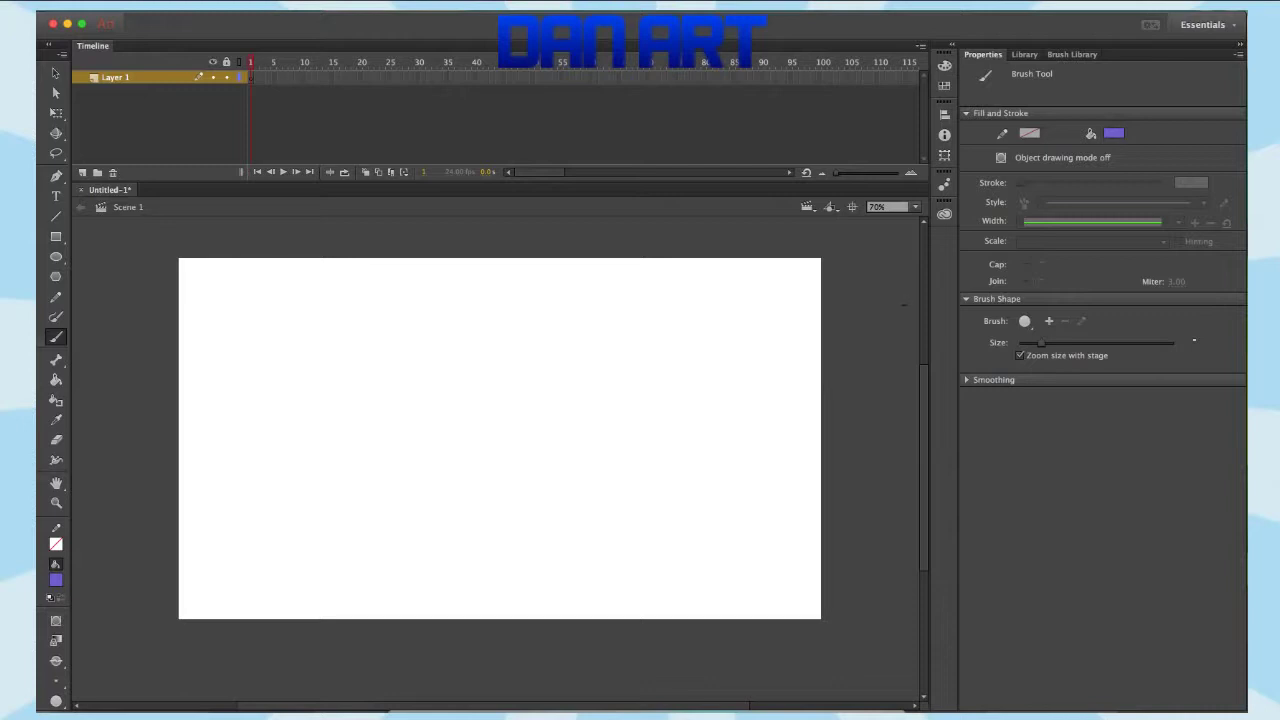
{"action": "left_click", "coordinate": [1003, 12]}
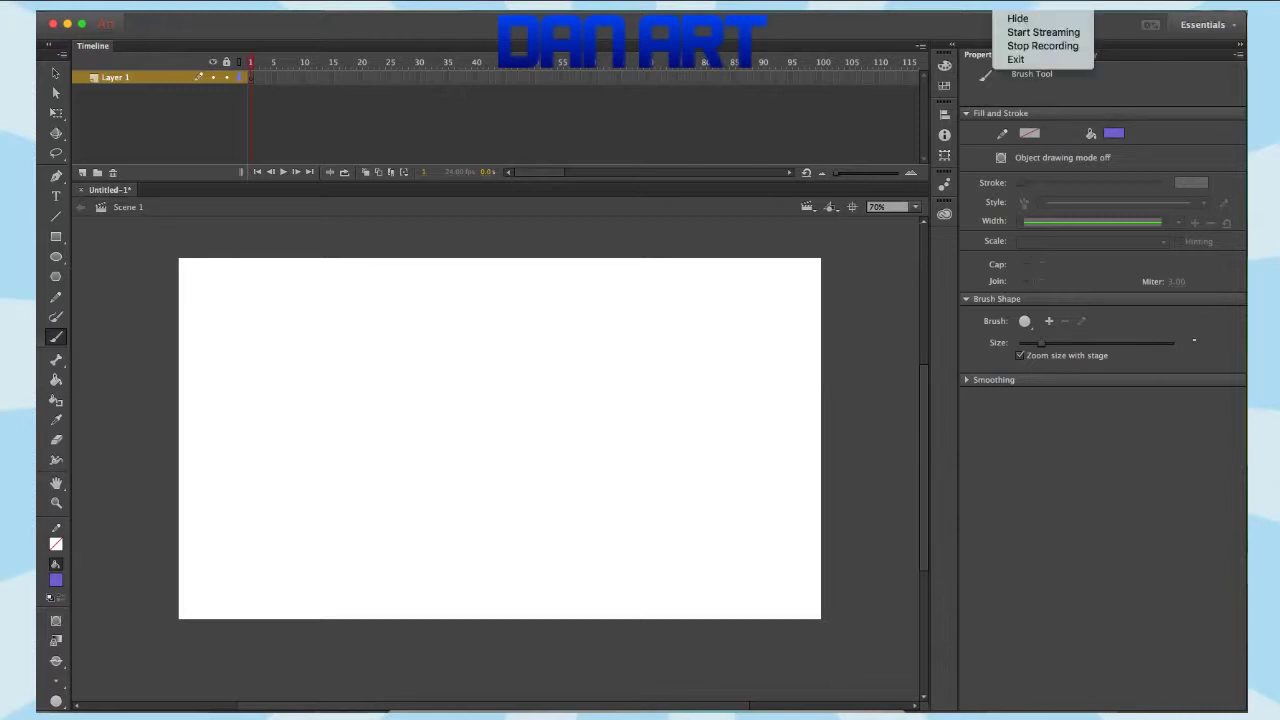
{"action": "left_click", "coordinate": [1043, 43]}
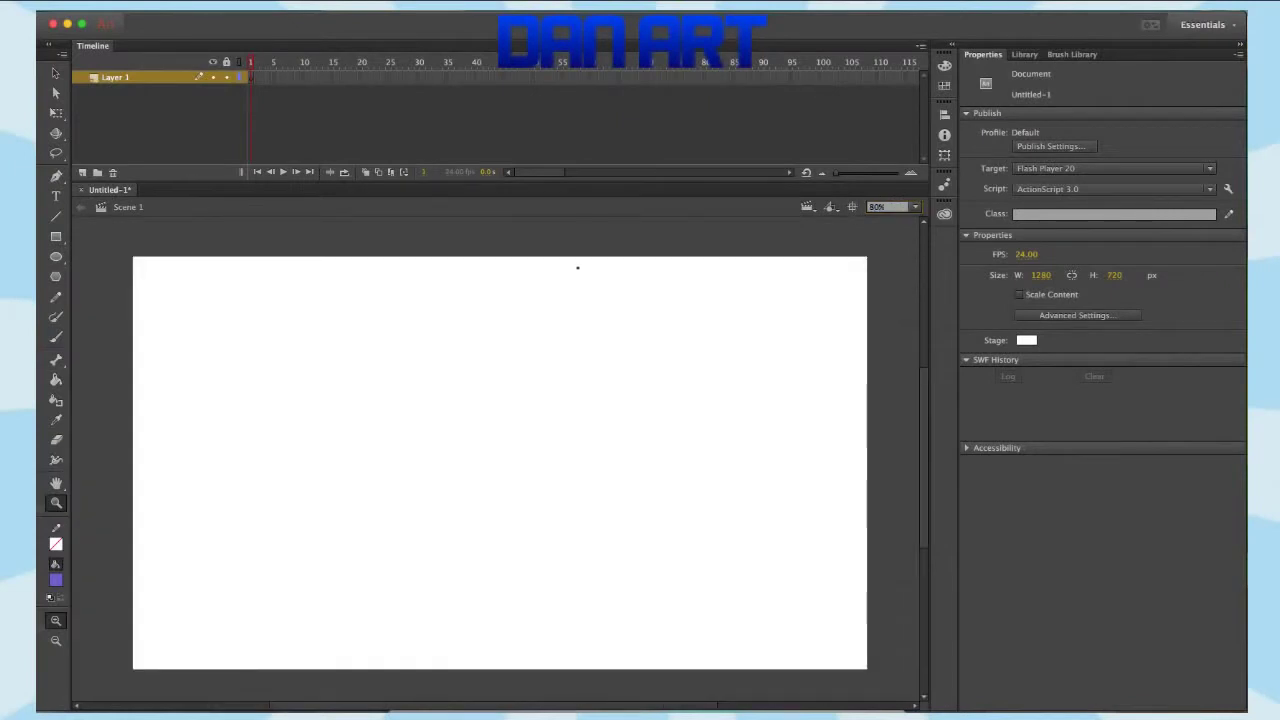
- Rename Layer 1 to FOREGROUND
{"action": "left_click", "coordinate": [145, 80]}
{"action": "double_click", "coordinate": [145, 80]}
{"action": "type", "text": "FOREGROUND"}
{"action": "key", "text": "Return"}
- Paint a scalloped bush outline with a straight base over the lower-left corner of the stage
{"action": "mouse_move", "coordinate": [116, 660]}
{"action": "left_mouse_down"}
{"action": "mouse_move", "coordinate": [183, 609]}
{"action": "mouse_move", "coordinate": [280, 609]}
{"action": "mouse_move", "coordinate": [371, 640]}
{"action": "mouse_move", "coordinate": [408, 680]}
{"action": "left_mouse_up"}
{"action": "left_click_drag", "start_coordinate": [470, 582], "coordinate": [521, 487]}
{"action": "left_click_drag", "start_coordinate": [144, 587], "coordinate": [134, 603]}
{"action": "left_click_drag", "start_coordinate": [136, 604], "coordinate": [477, 605]}
{"action": "left_click_drag", "start_coordinate": [464, 589], "coordinate": [484, 606]}
{"action": "left_click_drag", "start_coordinate": [661, 546], "coordinate": [541, 573]}
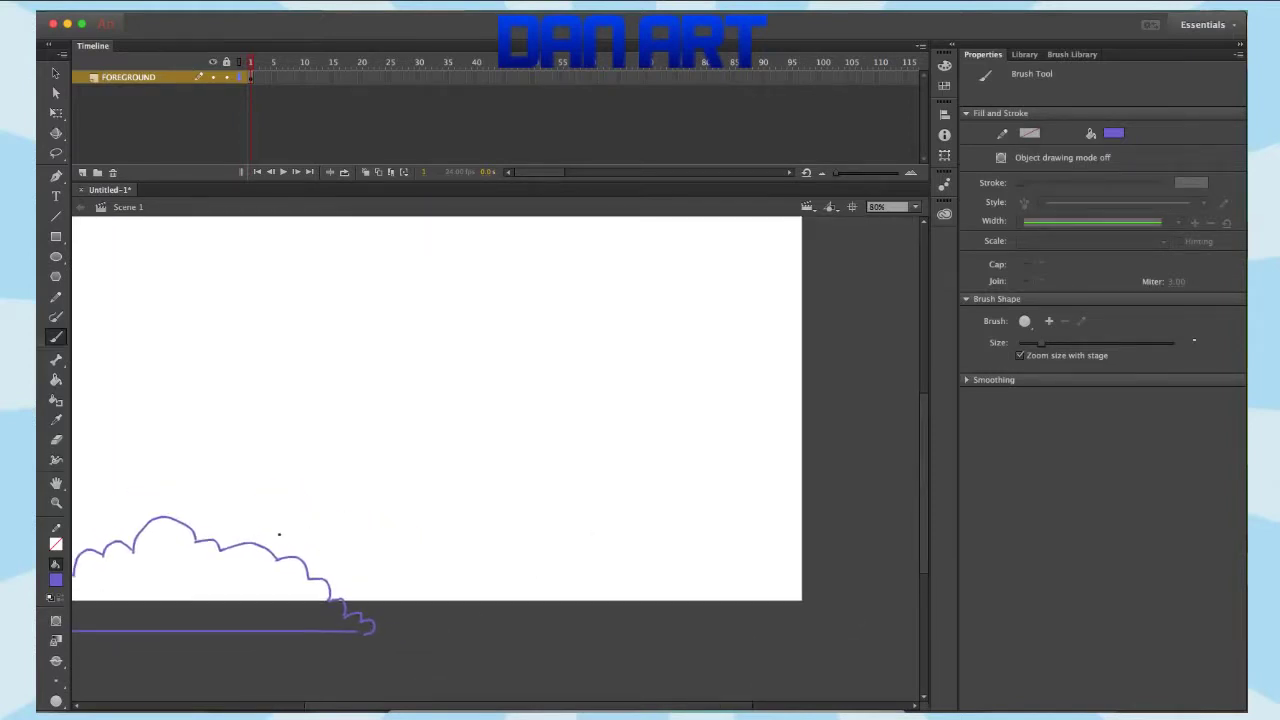
- Paint a second scalloped bush outline with a straight base over the lower-right corner of the stage
{"action": "mouse_move", "coordinate": [529, 630]}
{"action": "left_mouse_down"}
{"action": "mouse_move", "coordinate": [709, 543]}
{"action": "mouse_move", "coordinate": [838, 552]}
{"action": "left_mouse_up"}
{"action": "left_click_drag", "start_coordinate": [528, 628], "coordinate": [836, 628]}
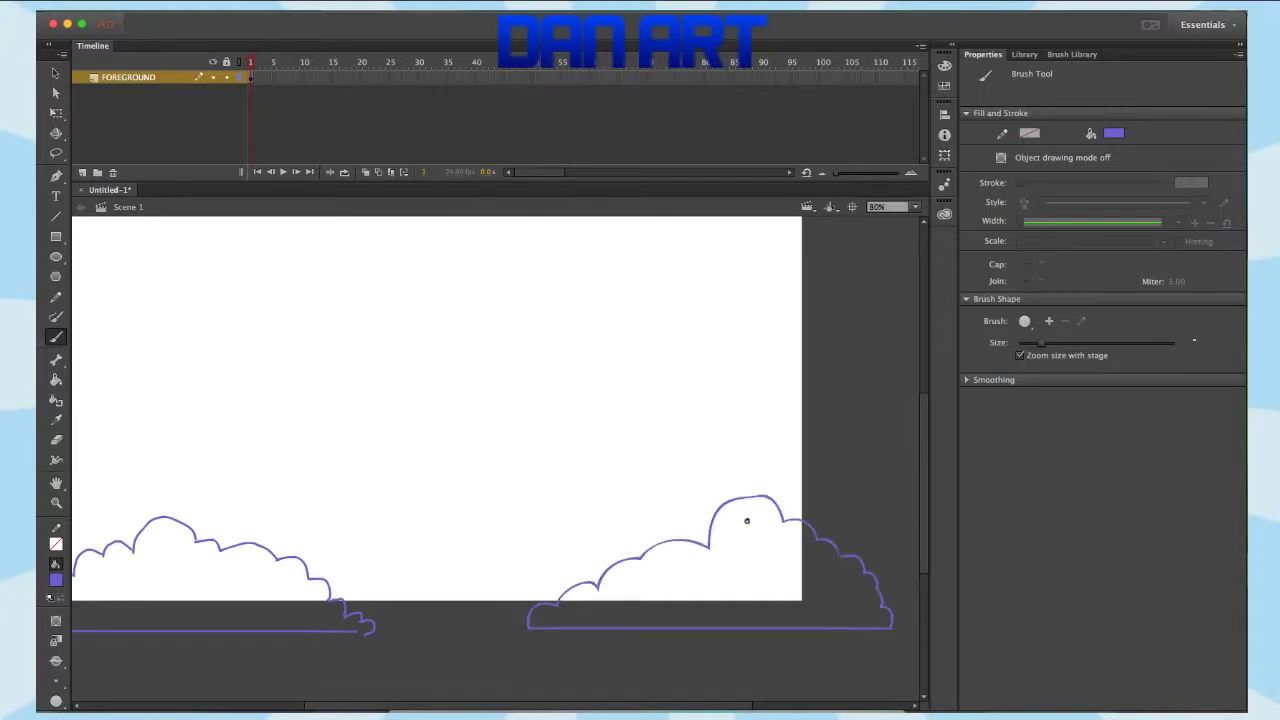
{"action": "scroll", "coordinate": [431, 490], "scroll_direction": "left", "scroll_amount": 10}
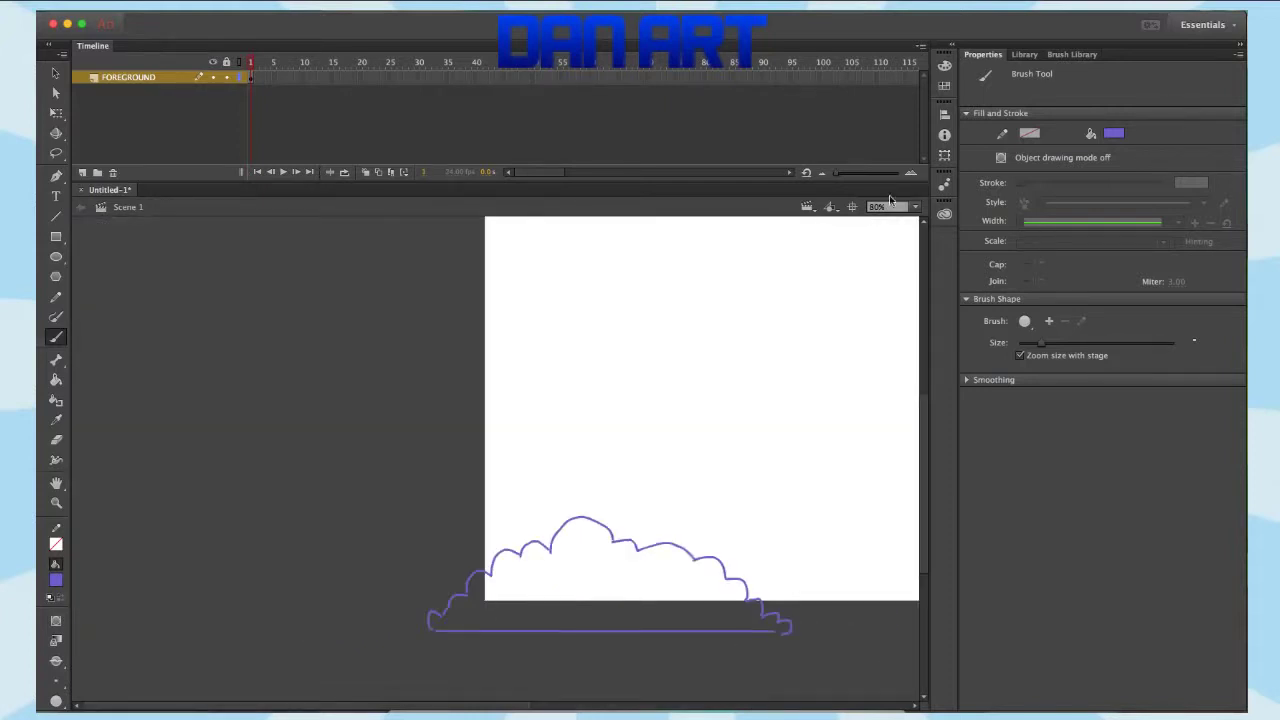
- Choose a larger brush size and add texture dots inside the right bush
{"action": "key", "text": "super+0"}
{"action": "left_click_drag", "start_coordinate": [300, 711], "coordinate": [300, 719]}
{"action": "left_click_drag", "start_coordinate": [70, 719], "coordinate": [70, 711]}
{"action": "left_click", "coordinate": [56, 681]}
{"action": "left_click", "coordinate": [90, 621]}
{"action": "scroll", "coordinate": [568, 551], "scroll_direction": "down", "scroll_amount": 4}
{"action": "scroll", "coordinate": [568, 551], "scroll_direction": "right", "scroll_amount": 2}
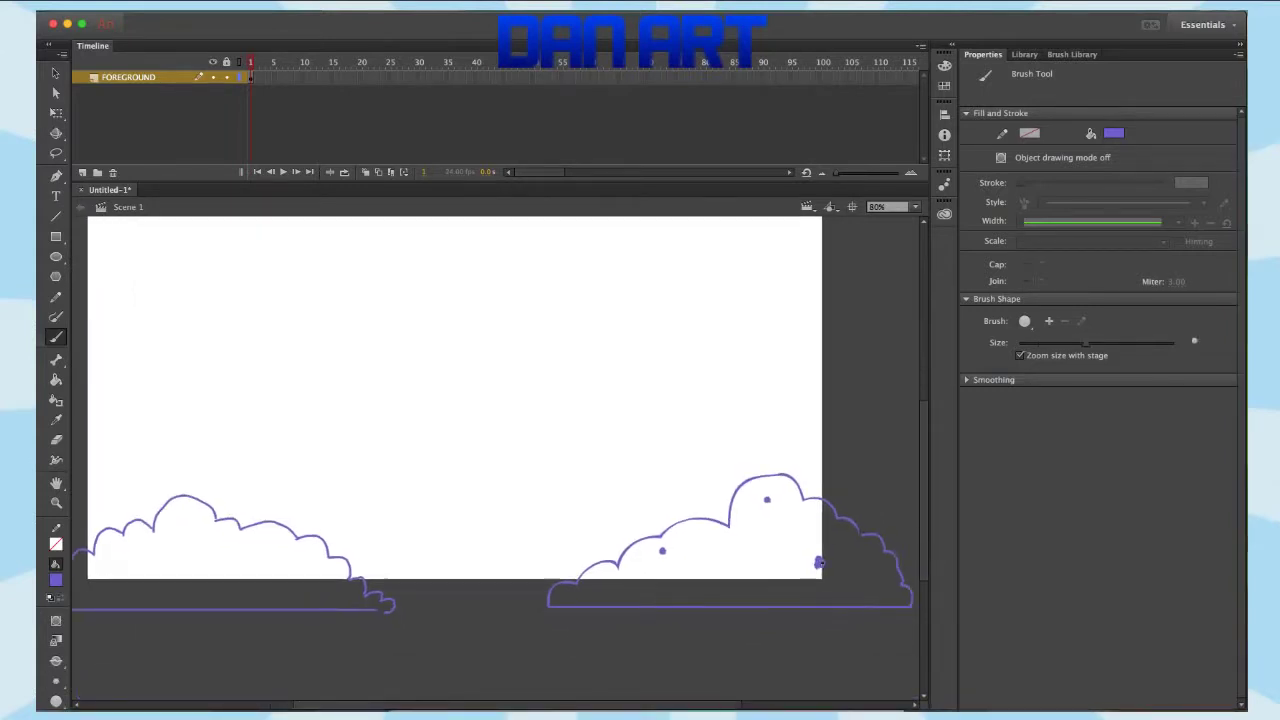
- Add texture dots of varied size inside the left bush
{"action": "left_click", "coordinate": [182, 558]}
{"action": "left_click_drag", "start_coordinate": [196, 528], "coordinate": [251, 517]}
{"action": "left_click", "coordinate": [245, 506]}
{"action": "left_click", "coordinate": [143, 574]}
{"action": "left_click", "coordinate": [339, 532]}
{"action": "left_click", "coordinate": [313, 579]}
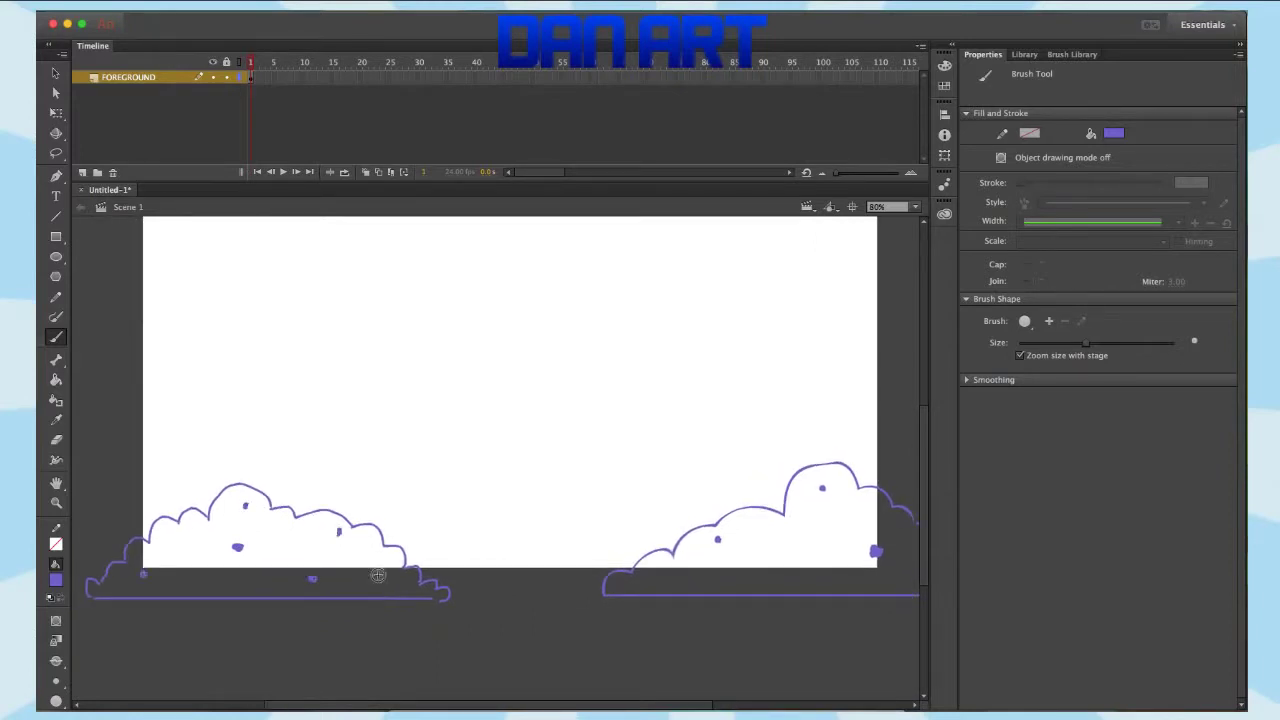
{"action": "scroll", "coordinate": [714, 374], "scroll_direction": "up", "scroll_amount": 2}
{"action": "scroll", "coordinate": [714, 374], "scroll_direction": "right", "scroll_amount": 1}
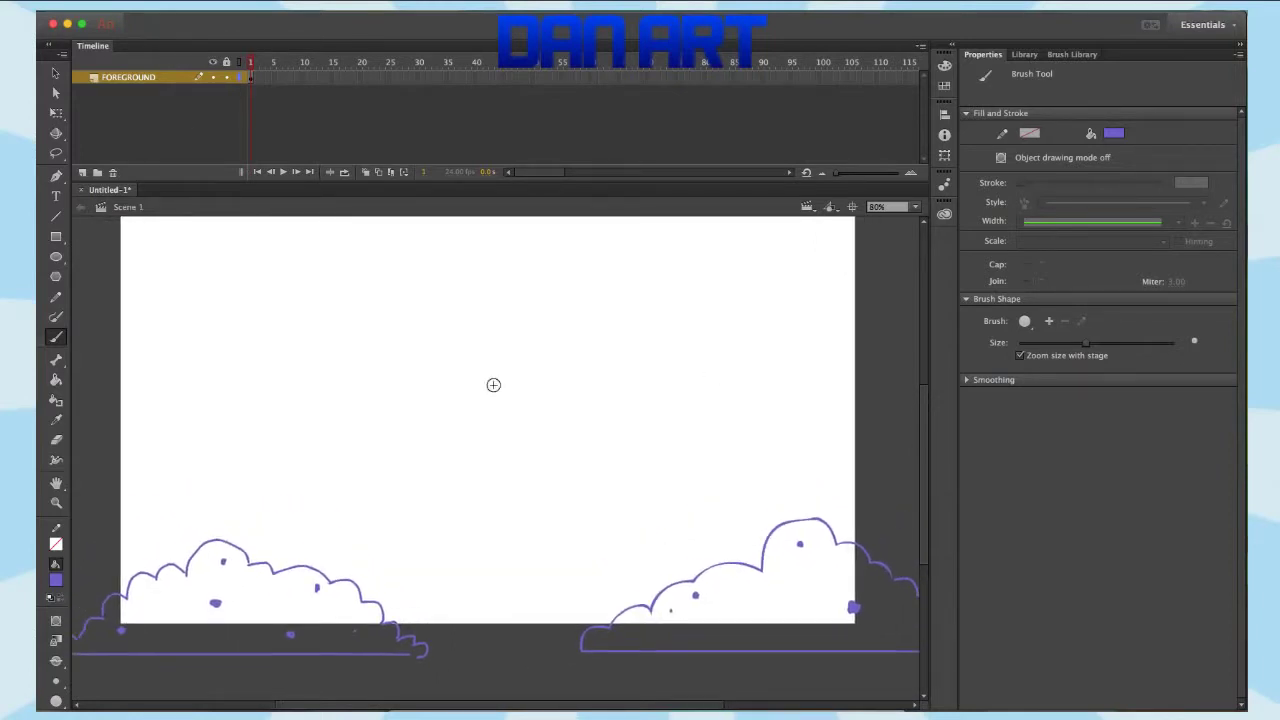
- Rename the layer that holds the bushes to MIDGROUND
{"action": "left_click", "coordinate": [83, 175]}
{"action": "double_click", "coordinate": [130, 77]}
{"action": "type", "text": "MIN"}
{"action": "type", "text": "GEROUND"}
{"action": "key", "text": "BackSpace"}
{"action": "left_click", "coordinate": [155, 92]}
- Move both bushes higher on the stage with Free Transform, keeping their bases inside the frame
{"action": "left_click", "coordinate": [83, 173]}
{"action": "left_click", "coordinate": [130, 91]}
{"action": "key", "text": "q"}
{"action": "left_click_drag", "start_coordinate": [408, 641], "coordinate": [401, 514]}
{"action": "left_click", "coordinate": [609, 547]}
{"action": "key", "text": "b"}
- Name the new layer directly above MIDGROUND "FORGROUND"
{"action": "left_click", "coordinate": [83, 173]}
{"action": "double_click", "coordinate": [116, 91]}
{"action": "type", "text": "FORGROUND"}
{"action": "key", "text": "Return"}
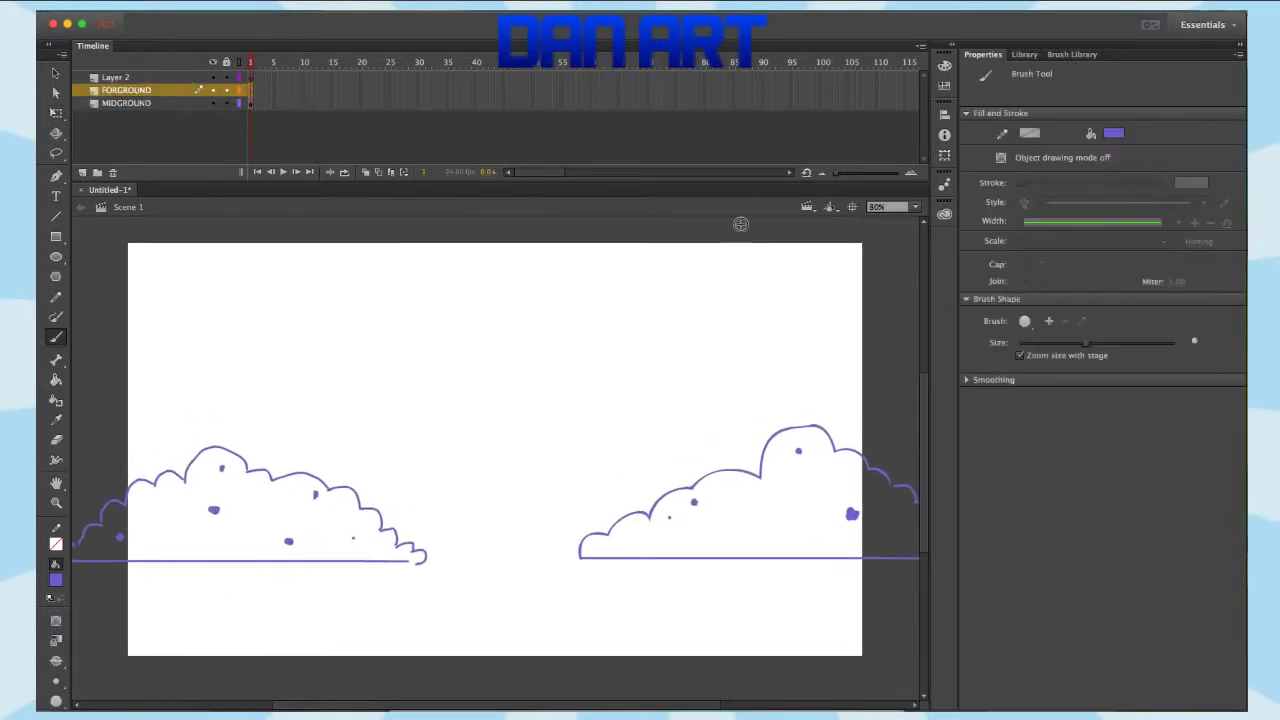
- Paint two straight vertical trunk lines in front of the right bush, running below the stage
{"action": "left_click_drag", "start_coordinate": [665, 233], "coordinate": [665, 660], "text": "shift"}
{"action": "key", "text": "super+z"}
{"action": "left_click_drag", "start_coordinate": [663, 266], "coordinate": [663, 697], "text": "shift"}
{"action": "left_click_drag", "start_coordinate": [730, 266], "coordinate": [730, 686], "text": "shift"}
- Paint a large scalloped foliage outline around the trunk's upper end, extending above the stage
{"action": "left_click_drag", "start_coordinate": [640, 226], "coordinate": [630, 342]}
{"action": "mouse_move", "coordinate": [678, 380]}
{"action": "left_mouse_down", "text": "shift"}
{"action": "mouse_move", "coordinate": [681, 394]}
{"action": "mouse_move", "coordinate": [762, 420]}
{"action": "mouse_move", "coordinate": [848, 390]}
{"action": "mouse_move", "coordinate": [870, 290]}
{"action": "mouse_move", "coordinate": [855, 220]}
{"action": "mouse_move", "coordinate": [610, 418]}
{"action": "mouse_move", "coordinate": [524, 422]}
{"action": "mouse_move", "coordinate": [503, 280]}
{"action": "left_mouse_up", "text": "shift"}
{"action": "mouse_move", "coordinate": [503, 280]}
{"action": "left_mouse_down"}
{"action": "mouse_move", "coordinate": [497, 437]}
{"action": "mouse_move", "coordinate": [740, 330]}
{"action": "mouse_move", "coordinate": [820, 372]}
{"action": "left_mouse_up"}
{"action": "scroll", "coordinate": [708, 277], "scroll_direction": "down", "scroll_amount": 5}
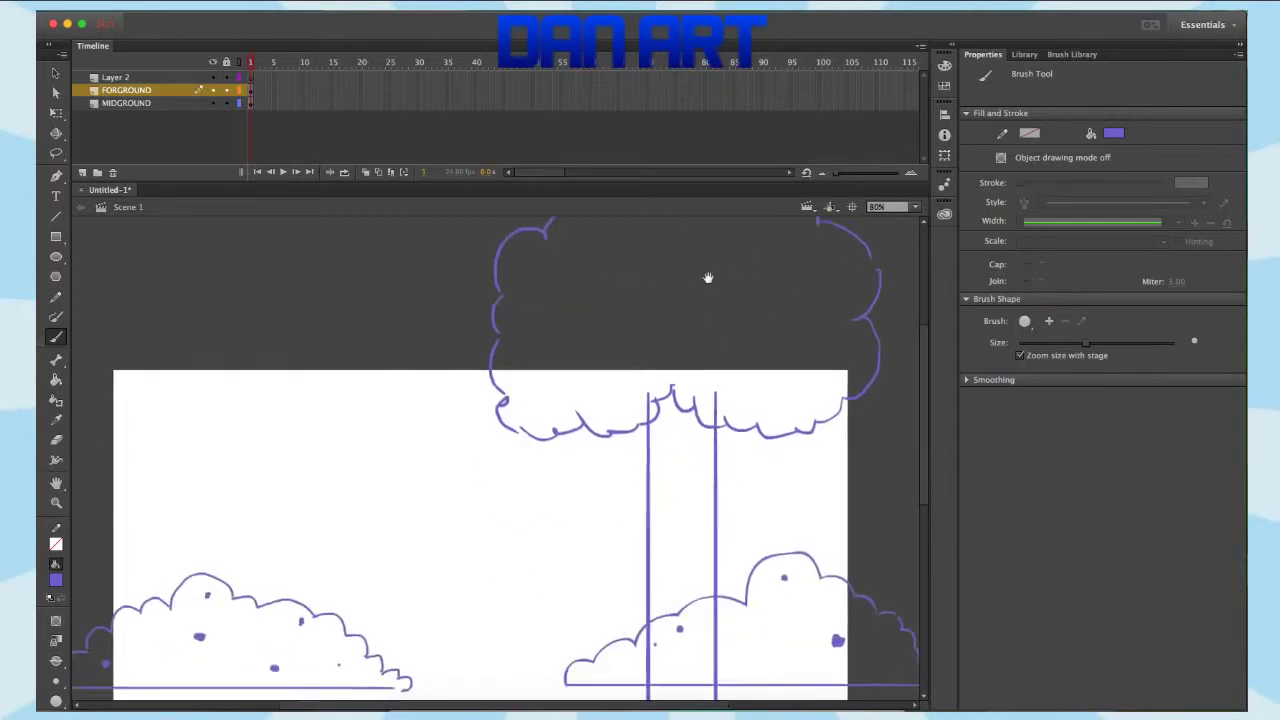
- Try several short vertical bark strokes inside the upper trunk and undo them
{"action": "key", "text": "e"}
{"action": "scroll", "coordinate": [718, 370], "scroll_direction": "down", "scroll_amount": 3}
{"action": "key", "text": "b"}
{"action": "mouse_move", "coordinate": [678, 505]}
{"action": "left_mouse_down"}
{"action": "mouse_move", "coordinate": [668, 500]}
{"action": "mouse_move", "coordinate": [692, 468]}
{"action": "left_mouse_up"}
{"action": "left_click_drag", "start_coordinate": [662, 324], "coordinate": [664, 410]}
{"action": "left_click_drag", "start_coordinate": [688, 335], "coordinate": [688, 375]}
{"action": "left_click_drag", "start_coordinate": [705, 343], "coordinate": [706, 415]}
{"action": "key", "text": "super+z"}
{"action": "key", "text": "super+z"}
{"action": "key", "text": "super+z"}
{"action": "key", "text": "super+z"}
{"action": "key", "text": "super+z"}
- Paint vertical bark lines inside the upper part of the trunk
{"action": "left_click_drag", "start_coordinate": [651, 330], "coordinate": [658, 412]}
{"action": "mouse_move", "coordinate": [678, 310]}
{"action": "left_mouse_down"}
{"action": "mouse_move", "coordinate": [678, 374]}
{"action": "mouse_move", "coordinate": [651, 459]}
{"action": "left_mouse_up"}
{"action": "key", "text": "super+z"}
{"action": "key", "text": "super+z"}
{"action": "key", "text": "super+z"}
{"action": "left_click_drag", "start_coordinate": [671, 309], "coordinate": [671, 399]}
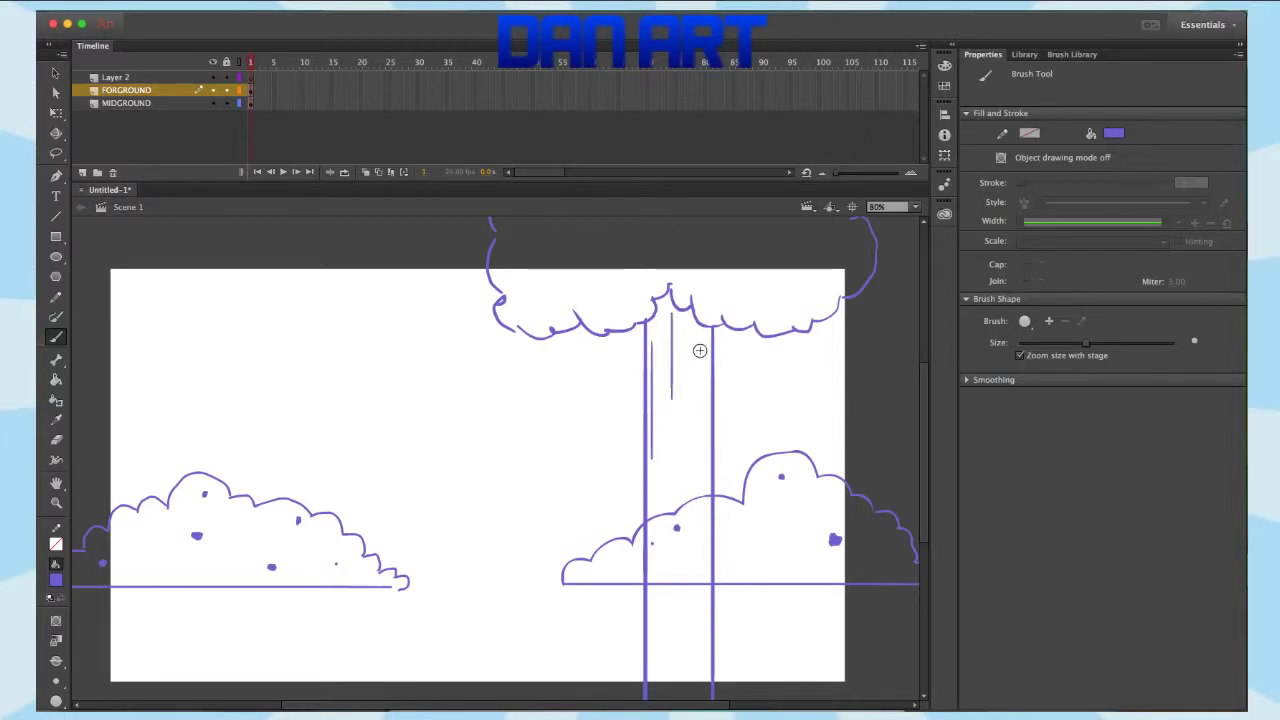
{"action": "left_click_drag", "start_coordinate": [698, 353], "coordinate": [698, 501]}
- Continue the vertical bark lines down through the middle and lower parts of the trunk
{"action": "scroll", "coordinate": [720, 413], "scroll_direction": "down", "scroll_amount": 4}
{"action": "left_click_drag", "start_coordinate": [680, 300], "coordinate": [680, 424]}
{"action": "left_click_drag", "start_coordinate": [662, 417], "coordinate": [662, 515]}
{"action": "left_click_drag", "start_coordinate": [712, 423], "coordinate": [713, 523]}
{"action": "left_click_drag", "start_coordinate": [686, 477], "coordinate": [686, 581]}
{"action": "left_click_drag", "start_coordinate": [668, 506], "coordinate": [668, 611]}
{"action": "left_click_drag", "start_coordinate": [706, 554], "coordinate": [706, 588]}
- Close the trunk's lower end with a horizontal brush line below the stage
{"action": "key", "text": "space"}
{"action": "left_click_drag", "start_coordinate": [743, 480], "coordinate": [746, 611]}
{"action": "mouse_move", "coordinate": [538, 302]}
{"action": "left_mouse_down"}
{"action": "mouse_move", "coordinate": [472, 298]}
{"action": "mouse_move", "coordinate": [492, 299]}
{"action": "left_mouse_up"}
{"action": "key", "text": "super+z"}
{"action": "key", "text": "super+z"}
{"action": "key", "text": "space"}
{"action": "scroll", "coordinate": [624, 406], "scroll_direction": "down", "scroll_amount": 4}
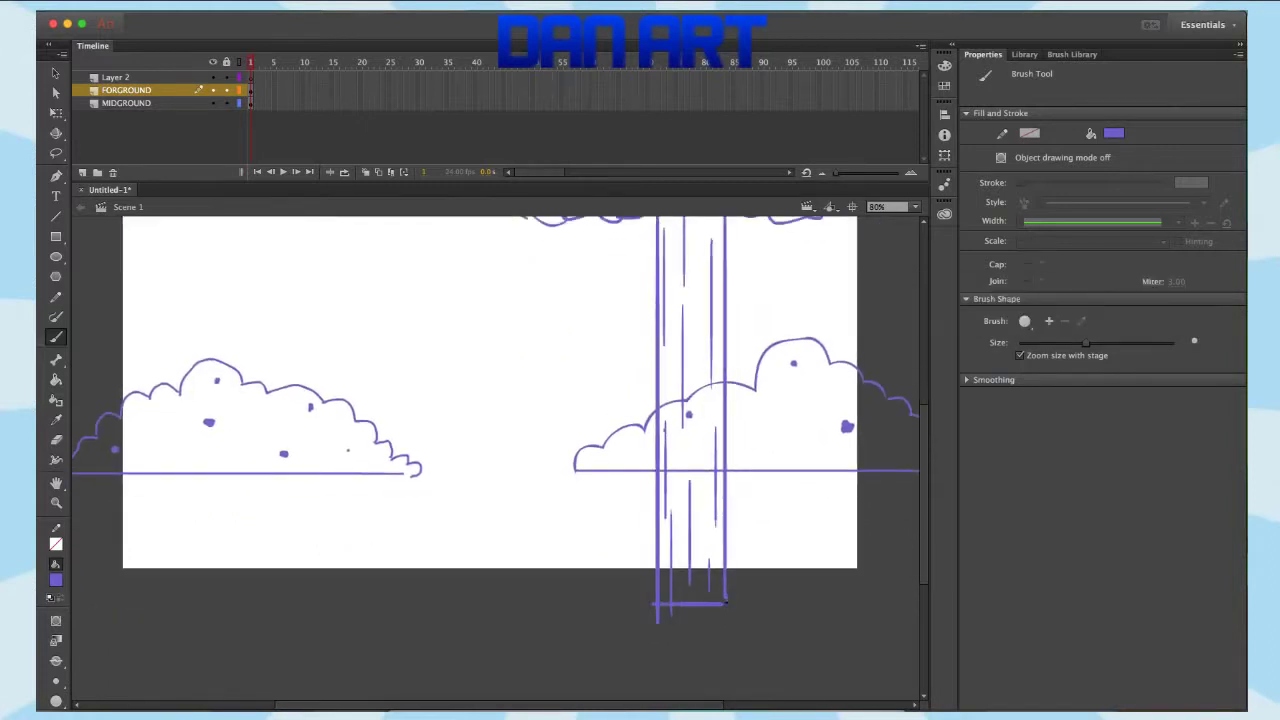
- Fill the tree trunk with white using the Paint Bucket tool
{"action": "left_click", "coordinate": [1112, 136]}
{"action": "left_click", "coordinate": [908, 229]}
{"action": "key", "text": "k"}
{"action": "left_click", "coordinate": [1118, 134]}
{"action": "left_click", "coordinate": [908, 229]}
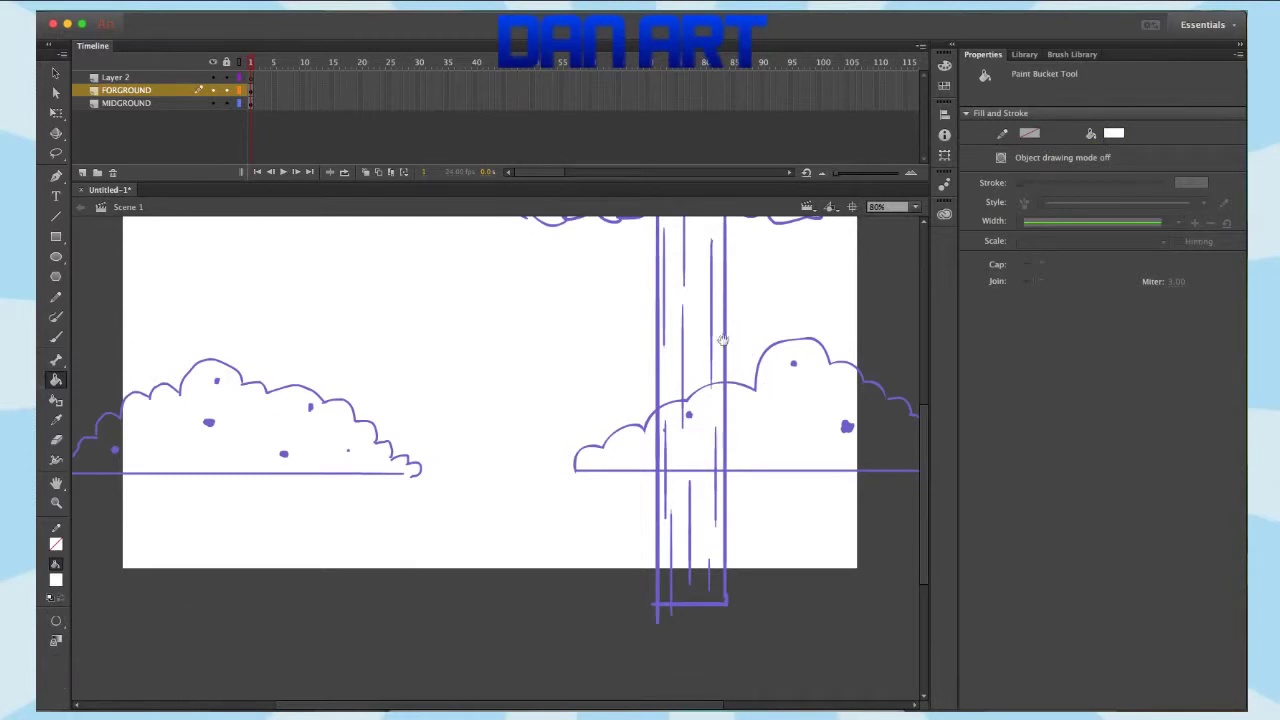
{"action": "scroll", "coordinate": [735, 348], "scroll_direction": "up", "scroll_amount": 4}
{"action": "scroll", "coordinate": [739, 348], "scroll_direction": "down", "scroll_amount": 2}
{"action": "left_click", "coordinate": [702, 518]}
- Close the gaps in the foliage outline with white brush marks and fill the foliage with white
{"action": "left_click", "coordinate": [1116, 134]}
{"action": "left_click", "coordinate": [1106, 137]}
{"action": "scroll", "coordinate": [797, 497], "scroll_direction": "up", "scroll_amount": 10}
{"action": "key", "text": "b"}
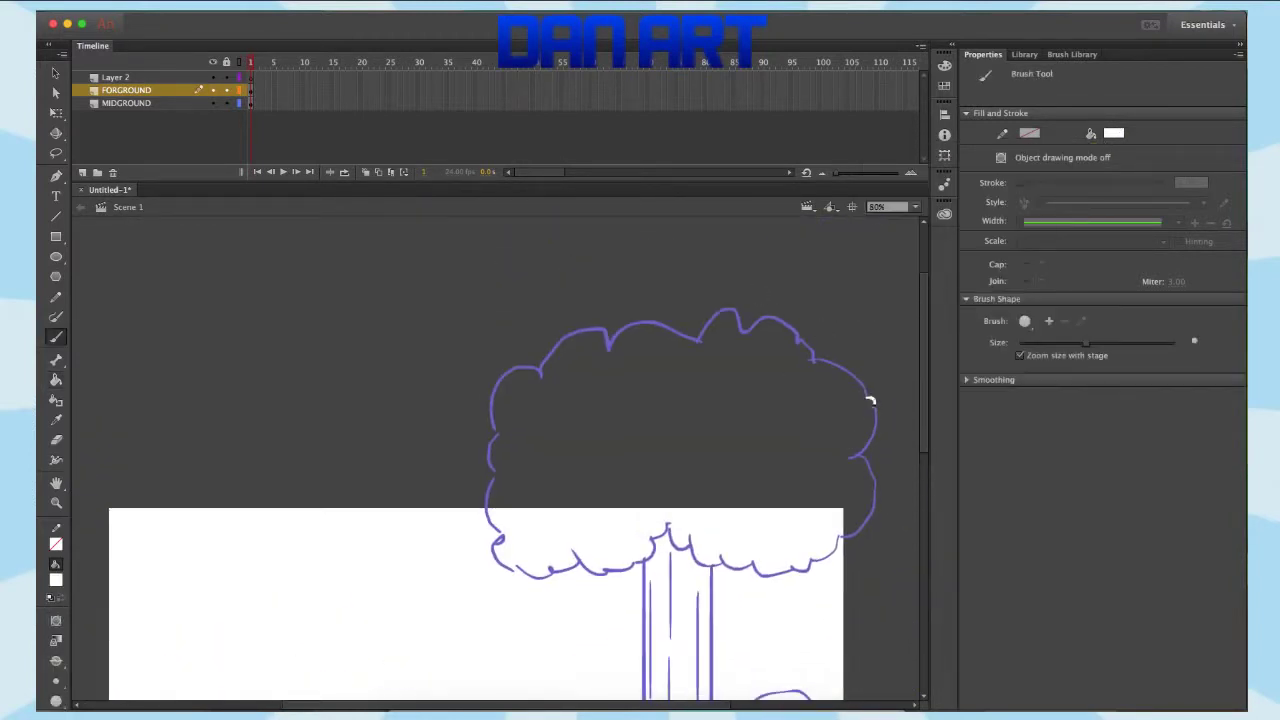
{"action": "left_click_drag", "start_coordinate": [495, 430], "coordinate": [496, 476]}
{"action": "left_click", "coordinate": [500, 540]}
{"action": "key", "text": "k"}
{"action": "left_click", "coordinate": [751, 446]}
{"action": "left_click_drag", "start_coordinate": [773, 495], "coordinate": [814, 259]}
{"action": "left_click_drag", "start_coordinate": [726, 436], "coordinate": [773, 367]}
- Move the MIDGROUND layer above FORGROUND and fill both bushes with light grey, closing gaps in their outlines
{"action": "left_click", "coordinate": [1114, 133]}
{"action": "left_click", "coordinate": [907, 222]}
{"action": "left_click", "coordinate": [160, 103]}
{"action": "left_click_drag", "start_coordinate": [155, 100], "coordinate": [156, 86]}
{"action": "key", "text": "b"}
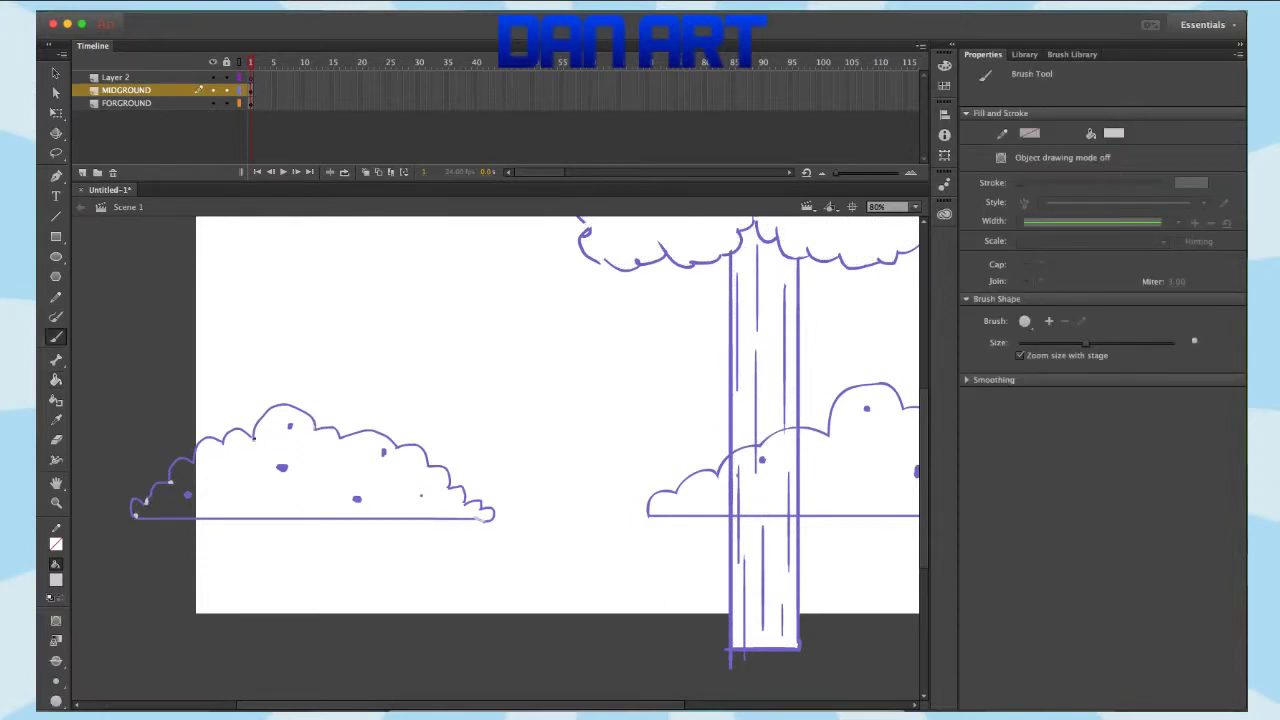
{"action": "key", "text": "k"}
{"action": "left_click", "coordinate": [389, 483]}
{"action": "mouse_move", "coordinate": [667, 480]}
{"action": "left_mouse_down"}
{"action": "mouse_move", "coordinate": [493, 491]}
{"action": "mouse_move", "coordinate": [806, 500]}
{"action": "left_mouse_up"}
{"action": "left_click", "coordinate": [699, 479]}
- Reorder the layers with FORGROUND above MIDGROUND and rename the lowest layer to BACKGROUND
{"action": "left_click", "coordinate": [141, 103]}
{"action": "left_click_drag", "start_coordinate": [134, 92], "coordinate": [151, 172]}
{"action": "double_click", "coordinate": [130, 103]}
{"action": "type", "text": "BACKGROUND"}
{"action": "key", "text": "Return"}
- Draw a large purple arch between the two bushes on the BACKGROUND layer with the Brush tool
{"action": "key", "text": "b"}
{"action": "left_click", "coordinate": [1114, 134]}
{"action": "left_click", "coordinate": [714, 277]}
{"action": "mouse_move", "coordinate": [270, 534]}
{"action": "left_mouse_down"}
{"action": "mouse_move", "coordinate": [310, 382]}
{"action": "mouse_move", "coordinate": [540, 316]}
{"action": "mouse_move", "coordinate": [644, 468]}
{"action": "mouse_move", "coordinate": [650, 498]}
{"action": "left_mouse_up"}
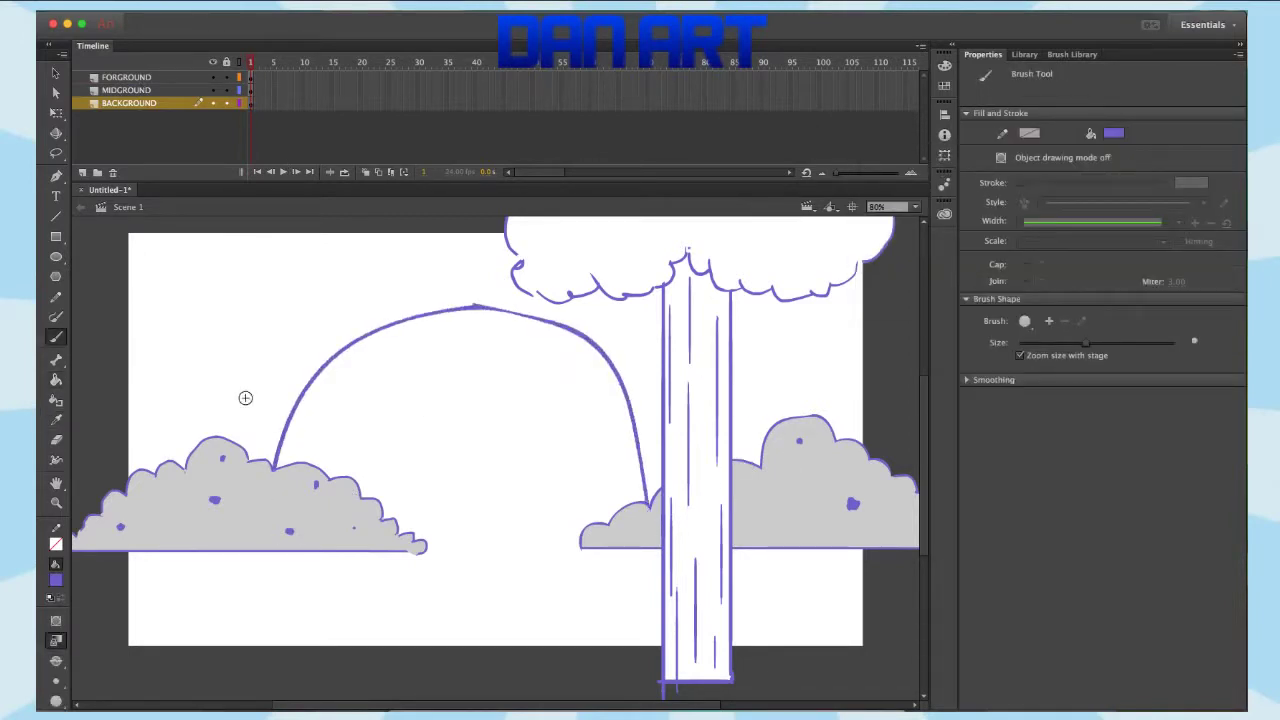
- Hide the MIDGROUND and FORGROUND layers and brush the arch's outer sides and straight top edge
{"action": "left_click", "coordinate": [212, 90]}
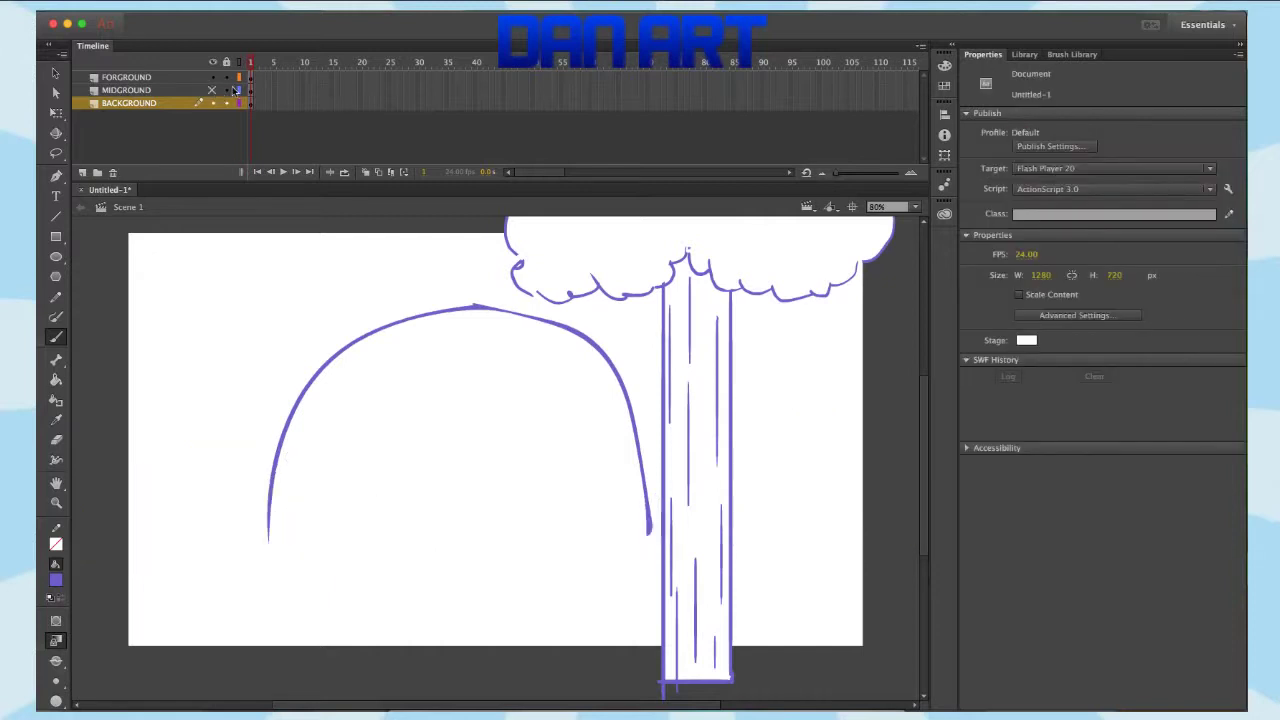
{"action": "left_click", "coordinate": [212, 77]}
{"action": "left_click_drag", "start_coordinate": [208, 544], "coordinate": [263, 289]}
{"action": "mouse_move", "coordinate": [291, 248]}
{"action": "left_mouse_down", "text": "shift"}
{"action": "mouse_move", "coordinate": [715, 248]}
{"action": "mouse_move", "coordinate": [751, 382]}
{"action": "left_mouse_up", "text": "shift"}
{"action": "key", "text": "super+z"}
{"action": "left_click_drag", "start_coordinate": [716, 249], "coordinate": [746, 530]}
- Letter the word PARK by hand across the upper band of the arch
{"action": "left_click_drag", "start_coordinate": [340, 261], "coordinate": [338, 320]}
{"action": "key", "text": "super+z"}
{"action": "mouse_move", "coordinate": [286, 307]}
{"action": "left_mouse_down"}
{"action": "mouse_move", "coordinate": [405, 253]}
{"action": "mouse_move", "coordinate": [428, 301]}
{"action": "left_mouse_up"}
{"action": "left_click_drag", "start_coordinate": [390, 279], "coordinate": [420, 274]}
{"action": "left_click_drag", "start_coordinate": [512, 253], "coordinate": [516, 299]}
{"action": "mouse_move", "coordinate": [512, 257]}
{"action": "left_mouse_down"}
{"action": "mouse_move", "coordinate": [517, 282]}
{"action": "mouse_move", "coordinate": [552, 306]}
{"action": "left_mouse_up"}
{"action": "left_click_drag", "start_coordinate": [608, 252], "coordinate": [614, 306]}
{"action": "mouse_move", "coordinate": [640, 256]}
{"action": "left_mouse_down"}
{"action": "mouse_move", "coordinate": [626, 270]}
{"action": "mouse_move", "coordinate": [652, 304]}
{"action": "left_mouse_up"}
- Draw straight horizontal brick lines across both pillars of the arch, starting with the line just below the lettering
{"action": "left_click_drag", "start_coordinate": [650, 516], "coordinate": [748, 516]}
{"action": "left_click_drag", "start_coordinate": [638, 434], "coordinate": [752, 434]}
{"action": "left_click_drag", "start_coordinate": [646, 470], "coordinate": [745, 470]}
{"action": "left_click_drag", "start_coordinate": [620, 375], "coordinate": [748, 375]}
{"action": "left_click_drag", "start_coordinate": [580, 332], "coordinate": [740, 332]}
{"action": "left_click_drag", "start_coordinate": [208, 516], "coordinate": [268, 516]}
{"action": "left_click_drag", "start_coordinate": [214, 460], "coordinate": [276, 460]}
{"action": "left_click_drag", "start_coordinate": [224, 405], "coordinate": [294, 405]}
- Add short slanted vertical joints between the horizontal lines on both pillars to form staggered bricks
{"action": "mouse_move", "coordinate": [245, 338]}
{"action": "left_mouse_down"}
{"action": "mouse_move", "coordinate": [366, 336]}
{"action": "mouse_move", "coordinate": [242, 400]}
{"action": "mouse_move", "coordinate": [230, 442]}
{"action": "left_mouse_up"}
{"action": "left_click_drag", "start_coordinate": [259, 342], "coordinate": [246, 399]}
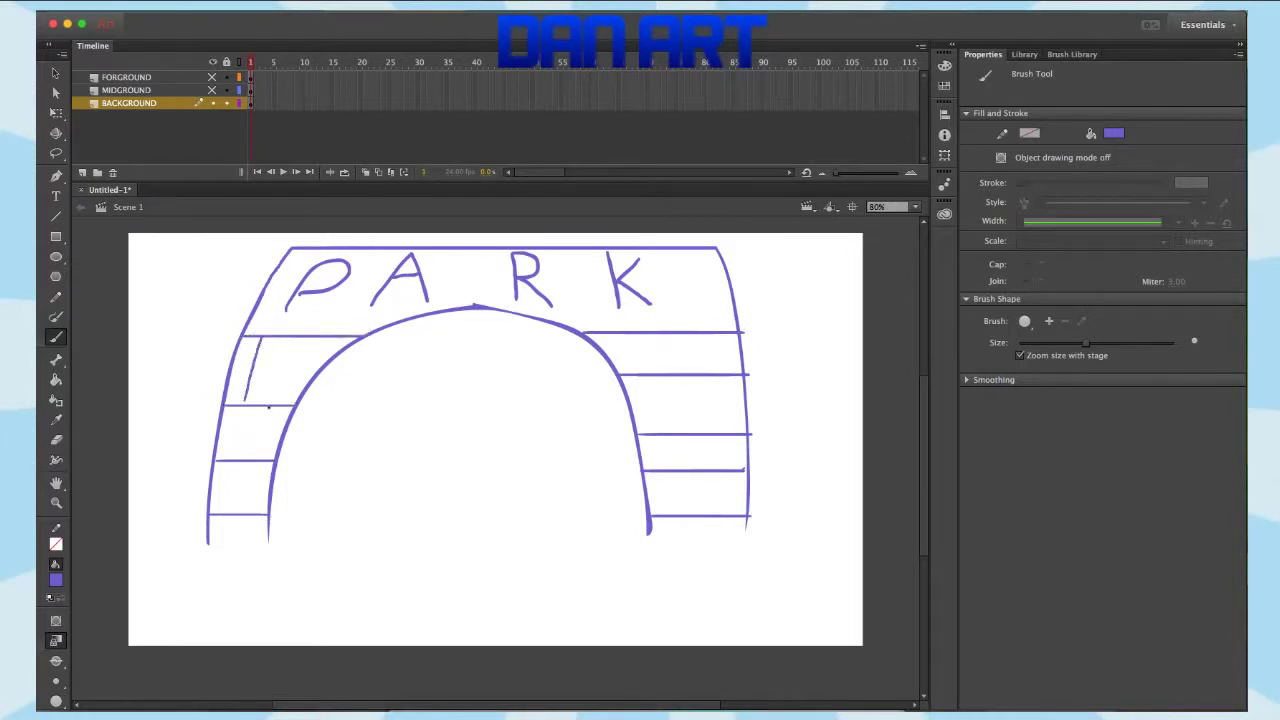
{"action": "key", "text": "super+z"}
{"action": "left_click_drag", "start_coordinate": [229, 460], "coordinate": [218, 518]}
{"action": "left_click_drag", "start_coordinate": [337, 338], "coordinate": [327, 360]}
{"action": "mouse_move", "coordinate": [633, 336]}
{"action": "left_mouse_down"}
{"action": "mouse_move", "coordinate": [646, 370]}
{"action": "mouse_move", "coordinate": [698, 368]}
{"action": "left_mouse_up"}
{"action": "left_click_drag", "start_coordinate": [680, 378], "coordinate": [692, 432]}
{"action": "mouse_move", "coordinate": [733, 434]}
{"action": "left_mouse_down"}
{"action": "mouse_move", "coordinate": [737, 460]}
{"action": "mouse_move", "coordinate": [684, 514]}
{"action": "mouse_move", "coordinate": [711, 528]}
{"action": "left_mouse_up"}
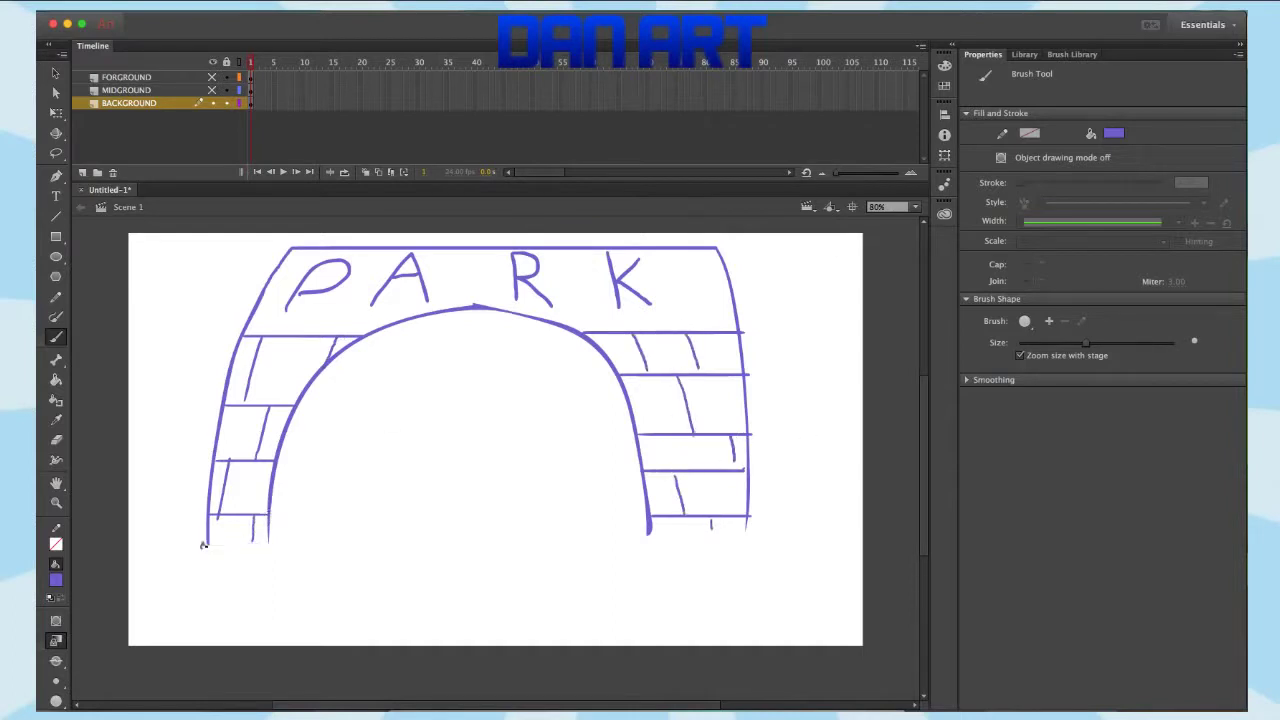
- Draw tufts of grass along the bases of both pillars, with taller blades at their outer sides
{"action": "mouse_move", "coordinate": [641, 540]}
{"action": "left_mouse_down"}
{"action": "mouse_move", "coordinate": [655, 526]}
{"action": "mouse_move", "coordinate": [752, 534]}
{"action": "left_mouse_up"}
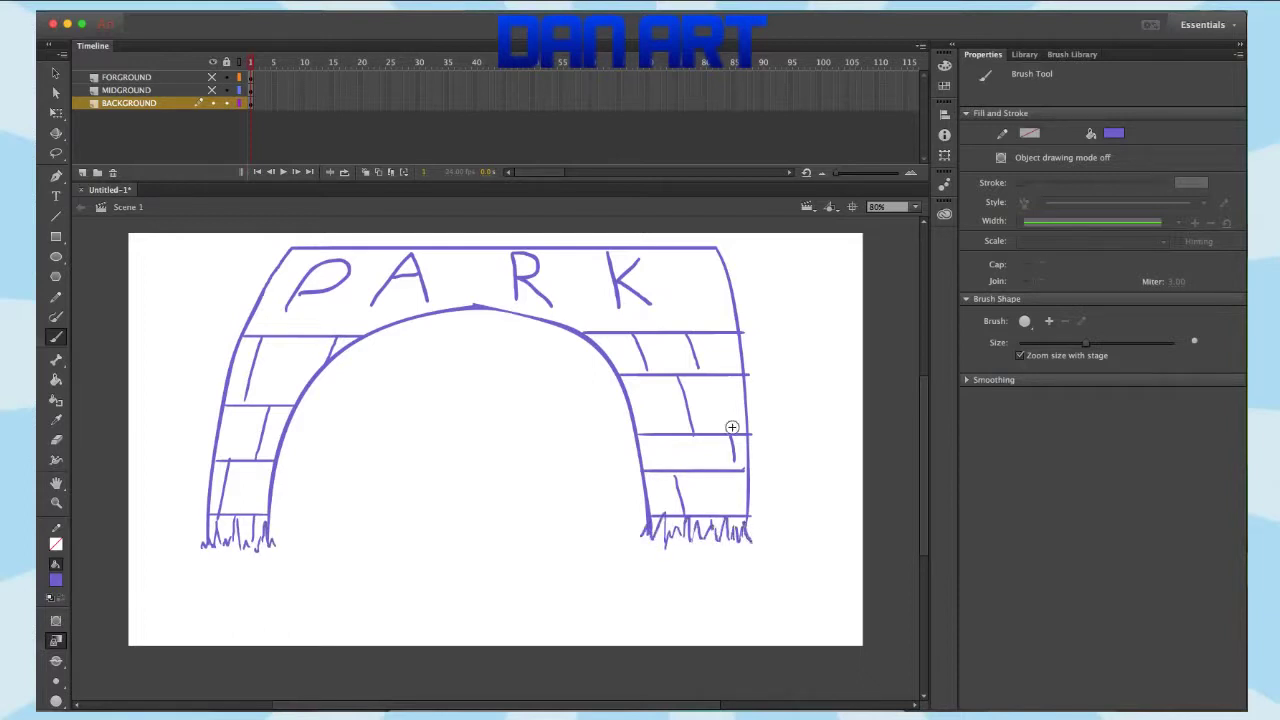
{"action": "mouse_move", "coordinate": [200, 546]}
{"action": "left_mouse_down"}
{"action": "mouse_move", "coordinate": [189, 504]}
{"action": "mouse_move", "coordinate": [167, 508]}
{"action": "mouse_move", "coordinate": [152, 546]}
{"action": "left_mouse_up"}
{"action": "left_click_drag", "start_coordinate": [154, 546], "coordinate": [138, 528]}
{"action": "key", "text": "super+z"}
{"action": "key", "text": "super+z"}
{"action": "left_click_drag", "start_coordinate": [750, 538], "coordinate": [768, 488]}
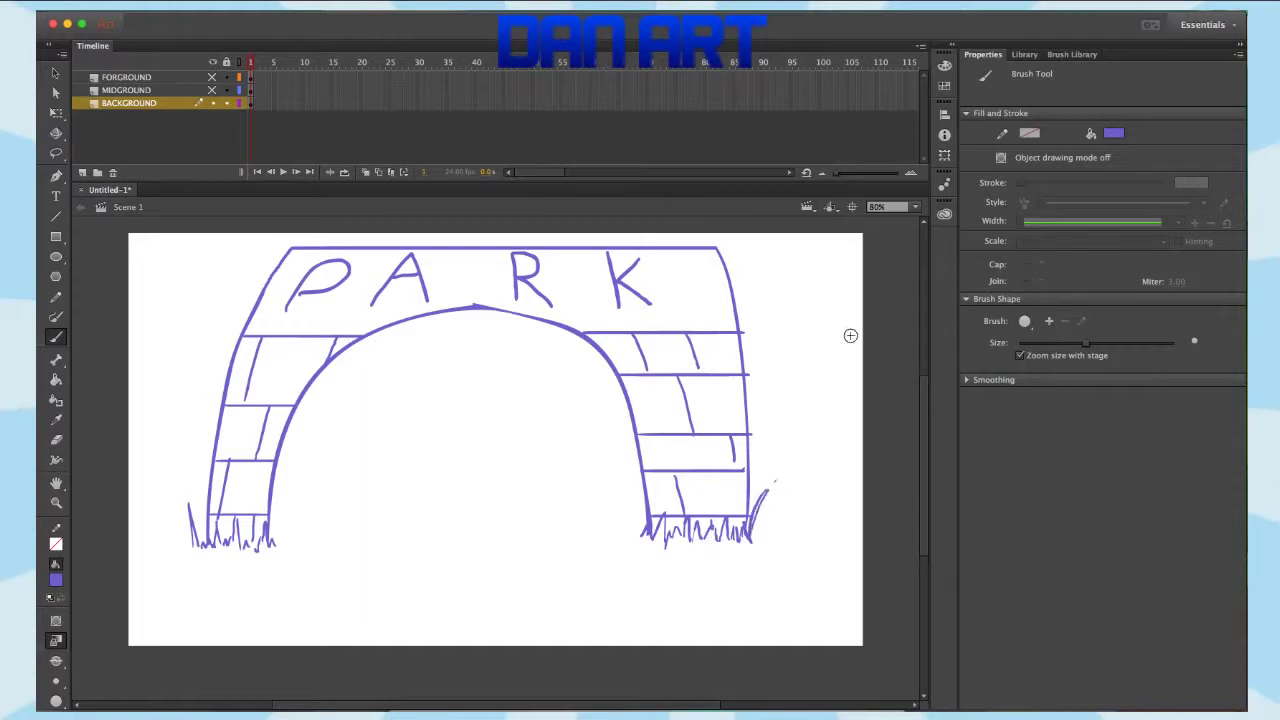
- Show the MIDGROUND layer again and fill the PARK band and the enclosed parts of its letters with medium grey
{"action": "left_click", "coordinate": [212, 90]}
{"action": "left_click", "coordinate": [212, 77]}
{"action": "left_click", "coordinate": [212, 77]}
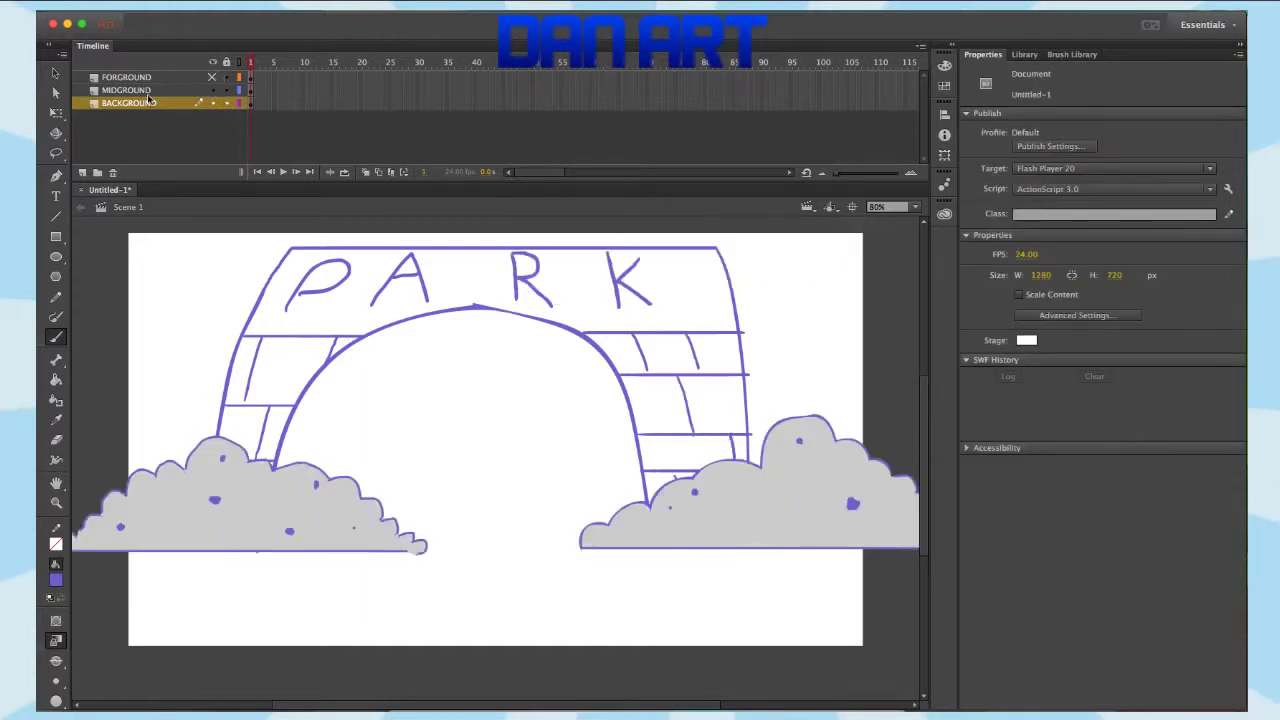
{"action": "key", "text": "i"}
{"action": "left_click", "coordinate": [328, 505]}
{"action": "left_click", "coordinate": [1113, 133]}
{"action": "left_click", "coordinate": [908, 208]}
{"action": "left_click", "coordinate": [692, 296]}
{"action": "left_click", "coordinate": [527, 266]}
{"action": "left_click", "coordinate": [328, 276]}
{"action": "left_click", "coordinate": [408, 270]}
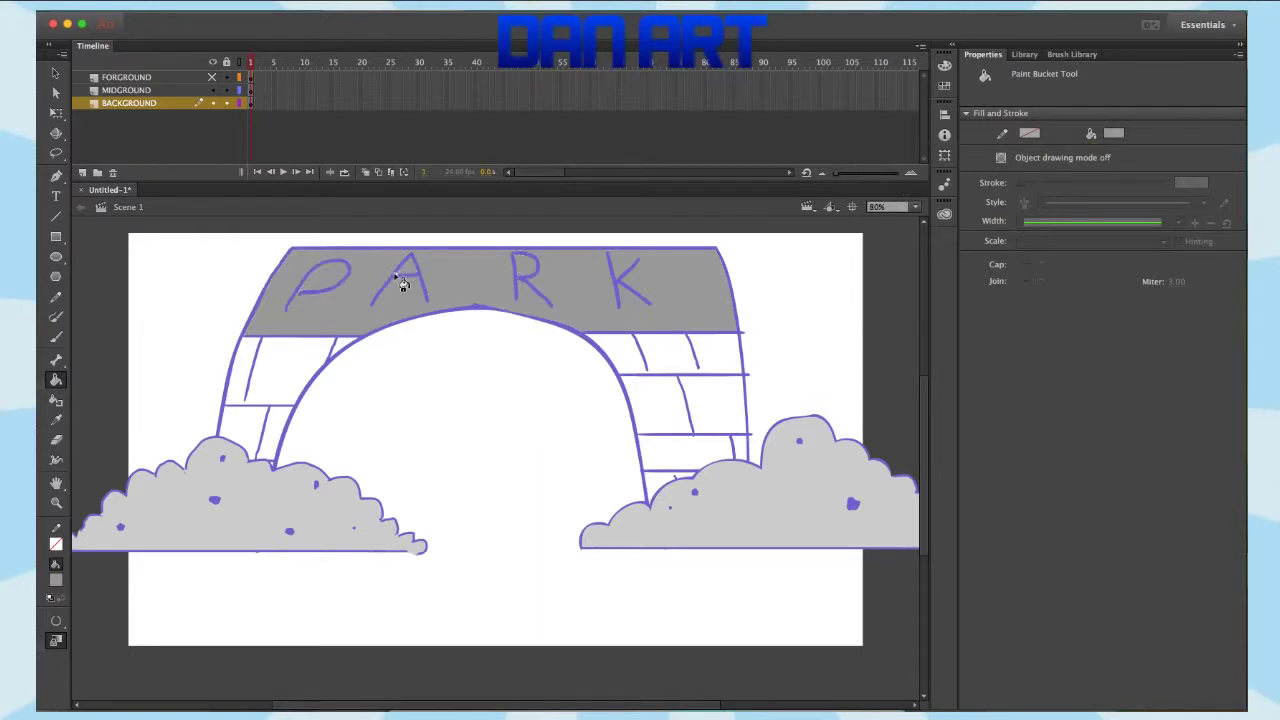
- Fill the bricks of the pillar beside the letter P with medium grey, hiding MIDGROUND to reach its grassy base
{"action": "left_click", "coordinate": [311, 374]}
{"action": "left_click", "coordinate": [251, 378]}
{"action": "left_click", "coordinate": [274, 440]}
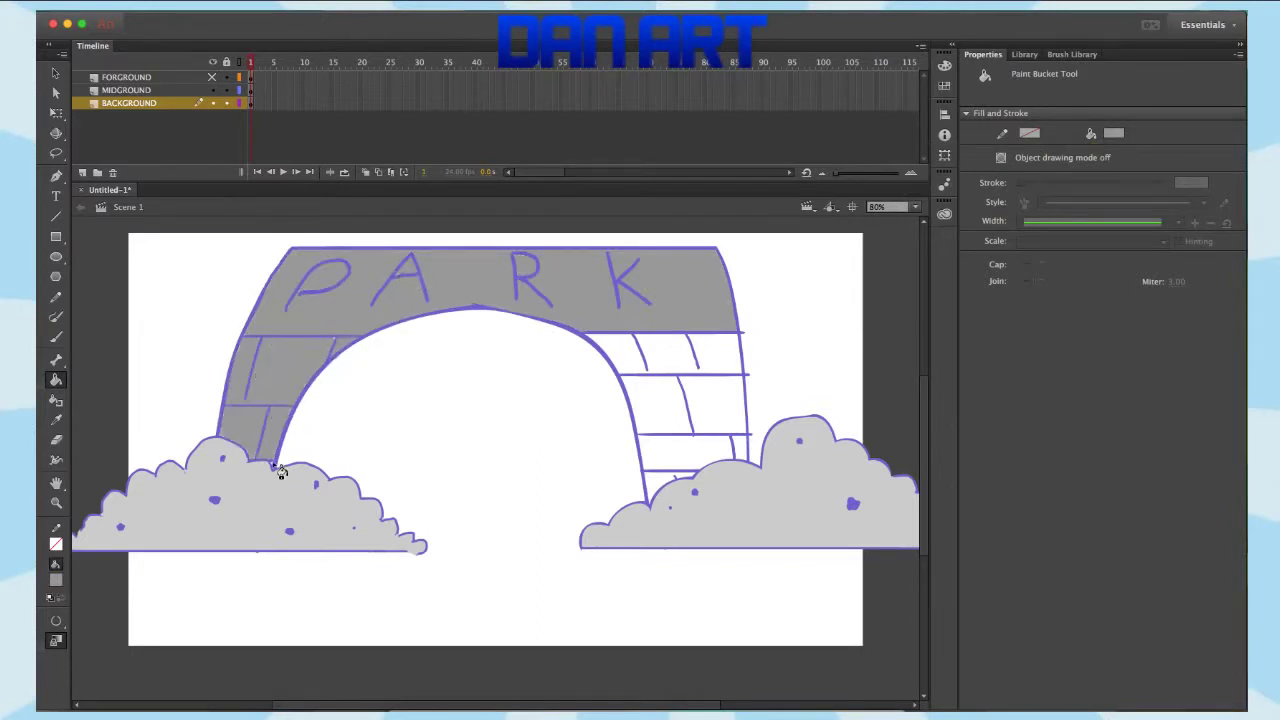
{"action": "left_click", "coordinate": [211, 90]}
{"action": "left_click", "coordinate": [222, 530]}
{"action": "left_click", "coordinate": [255, 532]}
- Fill the bricks and grass gaps of the pillar beneath the letter K with medium grey
{"action": "left_click", "coordinate": [724, 503]}
{"action": "left_click", "coordinate": [656, 522]}
{"action": "left_click", "coordinate": [717, 524]}
{"action": "left_click", "coordinate": [696, 523]}
{"action": "left_click", "coordinate": [746, 522]}
{"action": "left_click", "coordinate": [740, 452]}
{"action": "left_click", "coordinate": [724, 400]}
{"action": "left_click", "coordinate": [702, 345]}
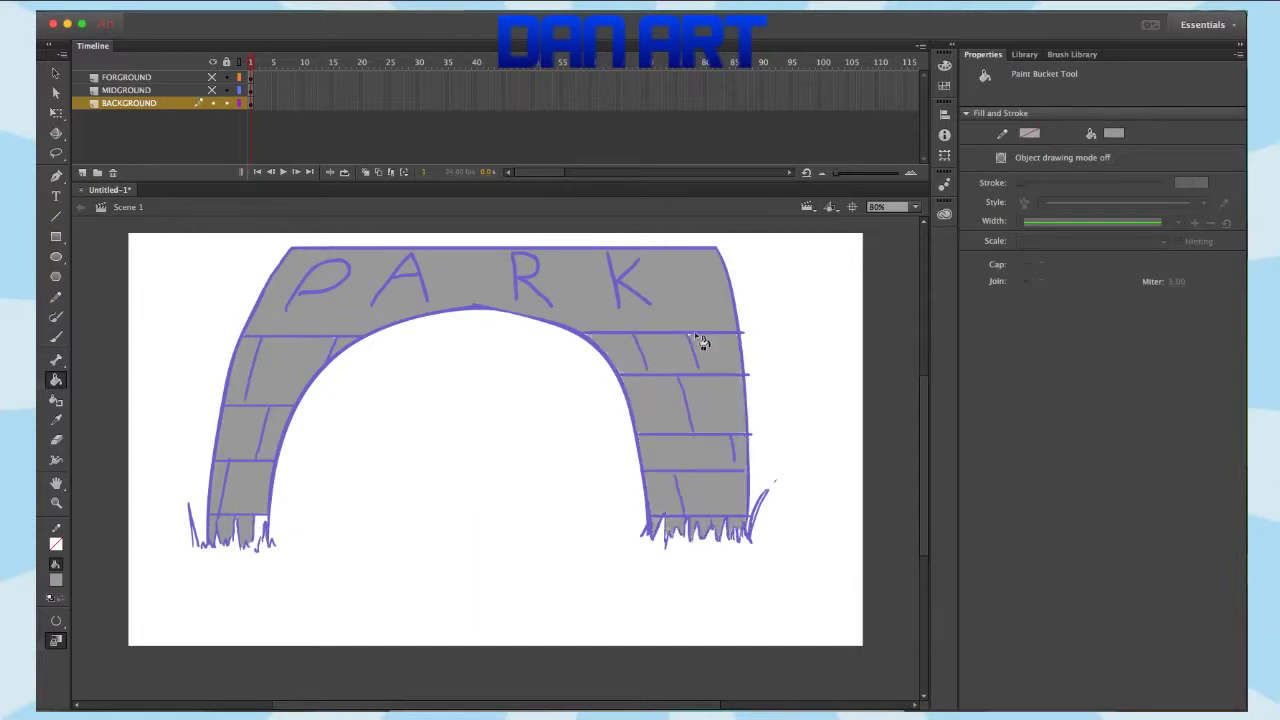
- Refill the PARK band and its letter interiors with light grey and touch up the band's upper corner outline
{"action": "left_click", "coordinate": [1114, 134]}
{"action": "left_click", "coordinate": [862, 258]}
{"action": "left_click", "coordinate": [1114, 134]}
{"action": "left_click", "coordinate": [857, 249]}
{"action": "left_click", "coordinate": [718, 279]}
{"action": "left_click", "coordinate": [525, 266]}
{"action": "left_click", "coordinate": [407, 270]}
{"action": "left_click", "coordinate": [326, 278]}
{"action": "key", "text": "b"}
{"action": "left_click_drag", "start_coordinate": [291, 248], "coordinate": [257, 283]}
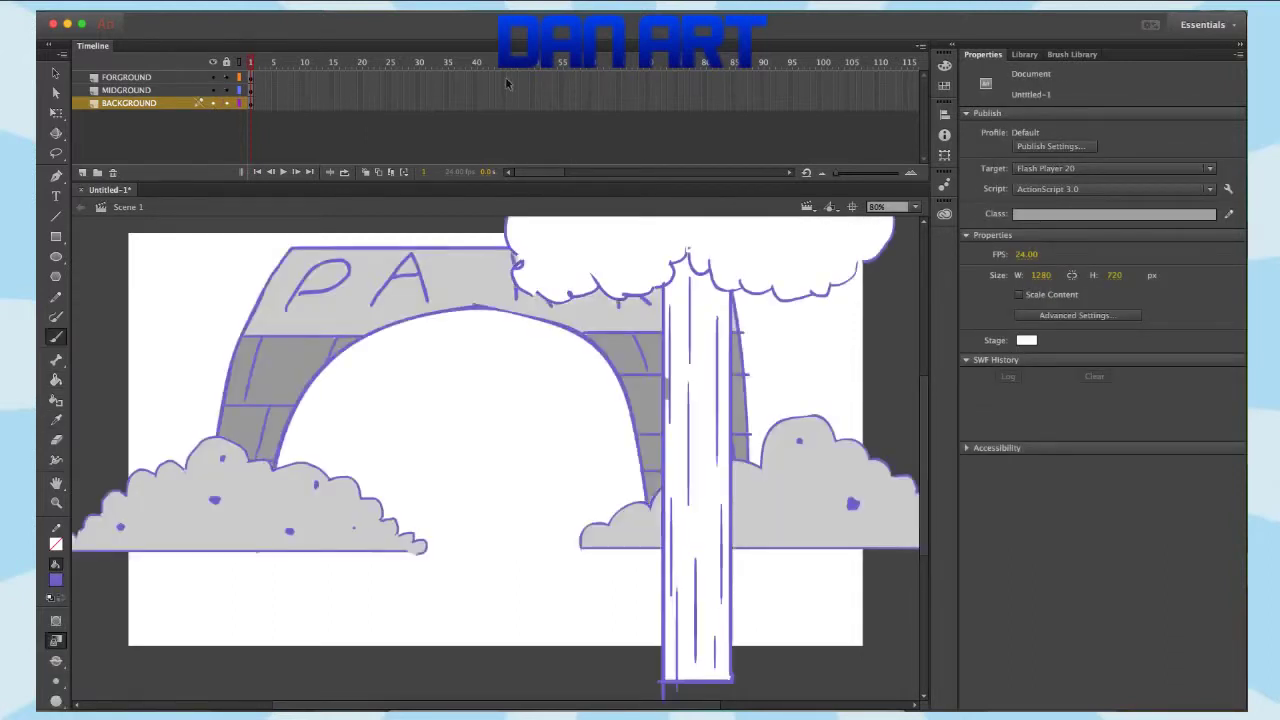
- Fill the tree's foliage with light grey using the Paint Bucket tool
{"action": "key", "text": "k"}
{"action": "left_click", "coordinate": [760, 274]}
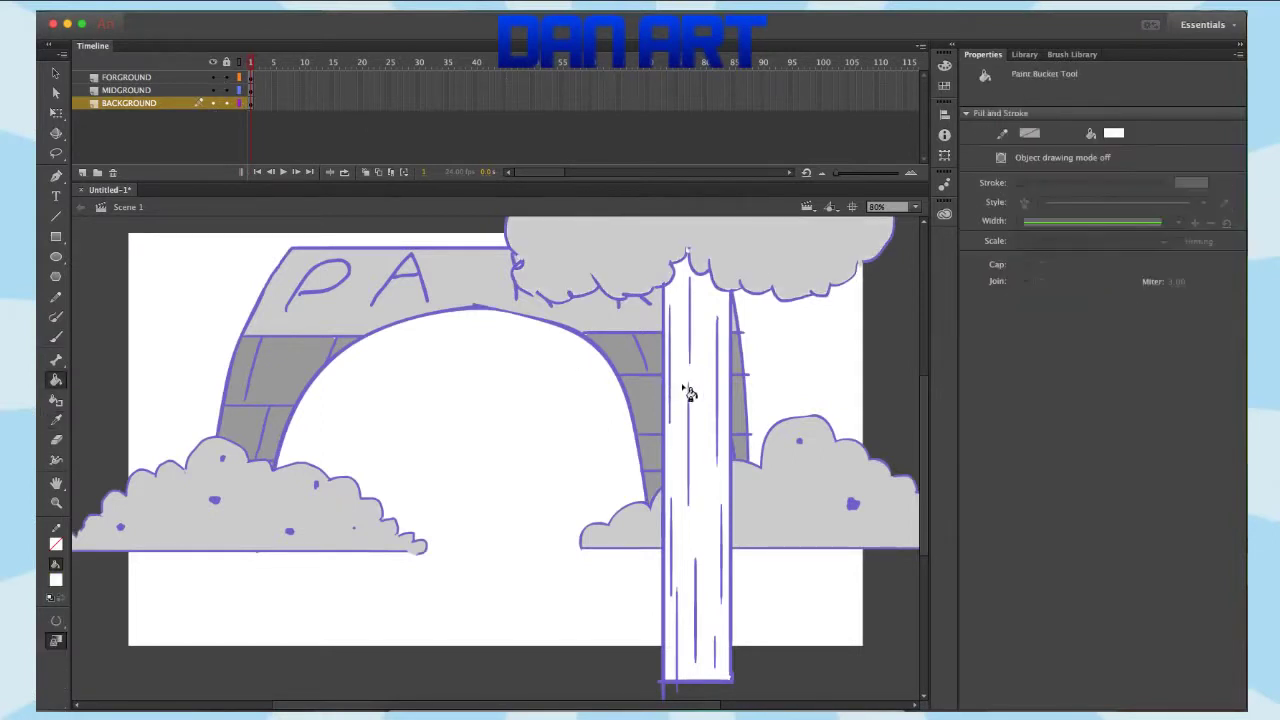
{"action": "key", "text": "space"}
{"action": "mouse_move", "coordinate": [366, 408]}
{"action": "left_mouse_down"}
{"action": "mouse_move", "coordinate": [369, 423]}
{"action": "mouse_move", "coordinate": [366, 389]}
{"action": "mouse_move", "coordinate": [363, 420]}
{"action": "left_mouse_up"}
{"action": "mouse_move", "coordinate": [726, 393]}
{"action": "left_mouse_down"}
{"action": "mouse_move", "coordinate": [747, 494]}
{"action": "mouse_move", "coordinate": [737, 498]}
{"action": "left_mouse_up"}
- Set the fill colour to red
{"action": "left_click", "coordinate": [1113, 136]}
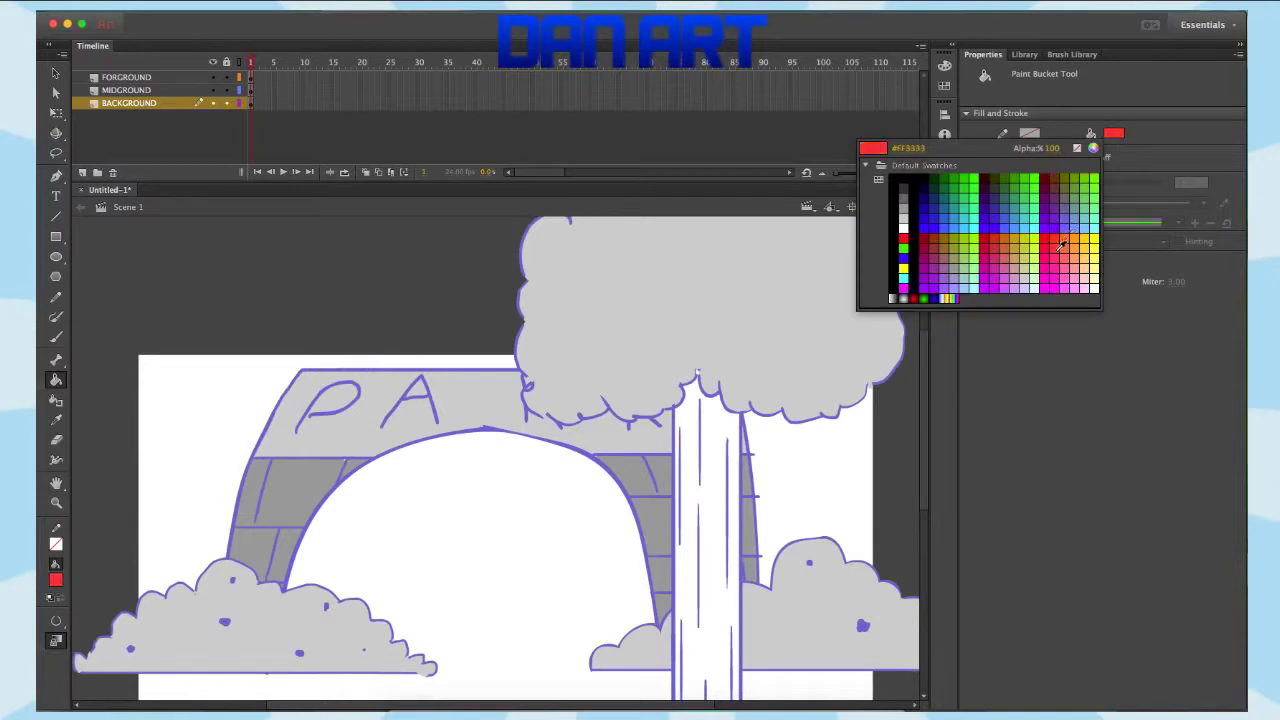
{"action": "left_click", "coordinate": [1063, 238]}
{"action": "key", "text": "b"}
- Change the stage colour to a pale yellow-green
{"action": "key", "text": "z"}
{"action": "left_click", "coordinate": [489, 494], "text": "alt"}
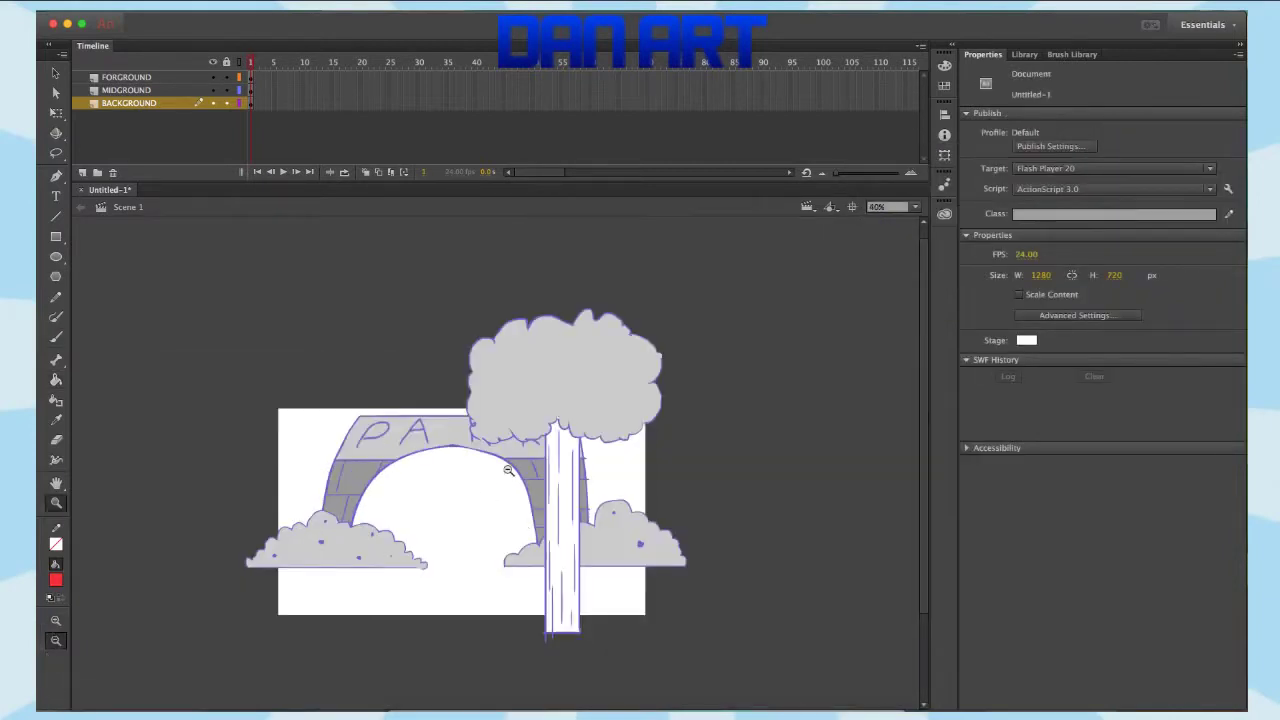
{"action": "left_click", "coordinate": [892, 207]}
{"action": "type", "text": "550"}
{"action": "key", "text": "Return"}
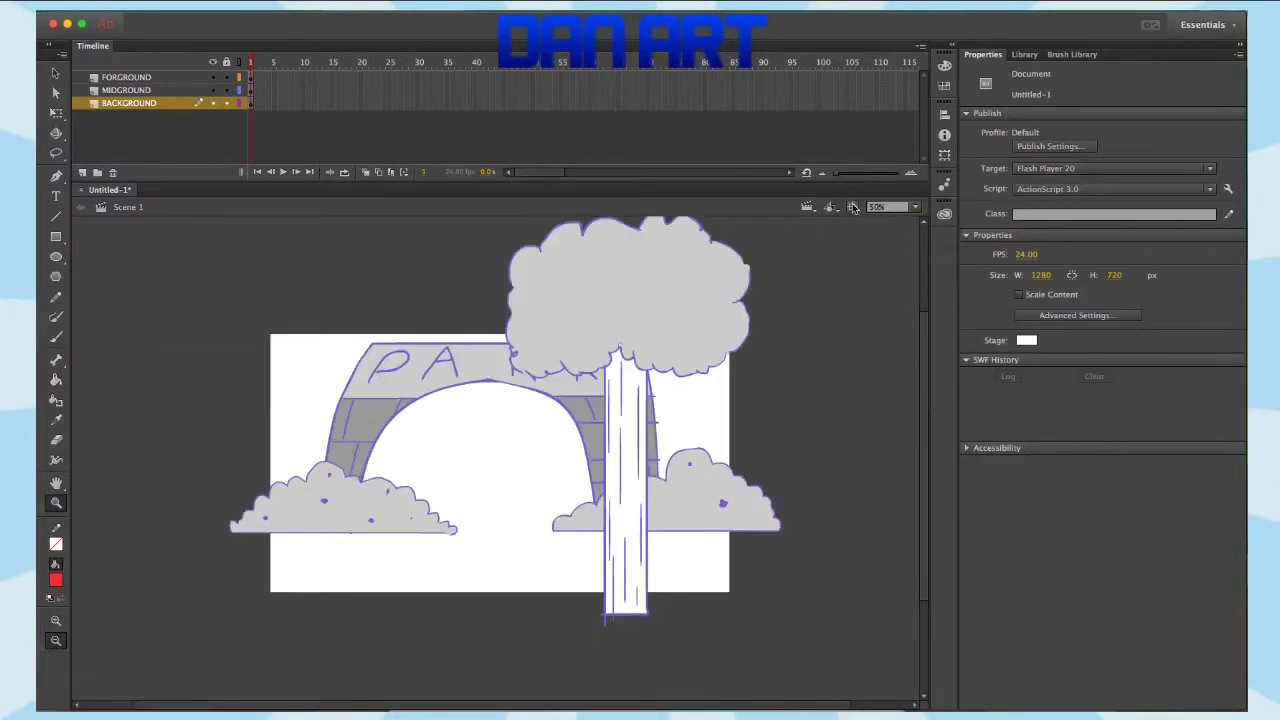
{"action": "scroll", "coordinate": [729, 423], "scroll_direction": "up", "scroll_amount": 2}
{"action": "scroll", "coordinate": [729, 423], "scroll_direction": "left", "scroll_amount": 2}
{"action": "left_click", "coordinate": [1026, 340]}
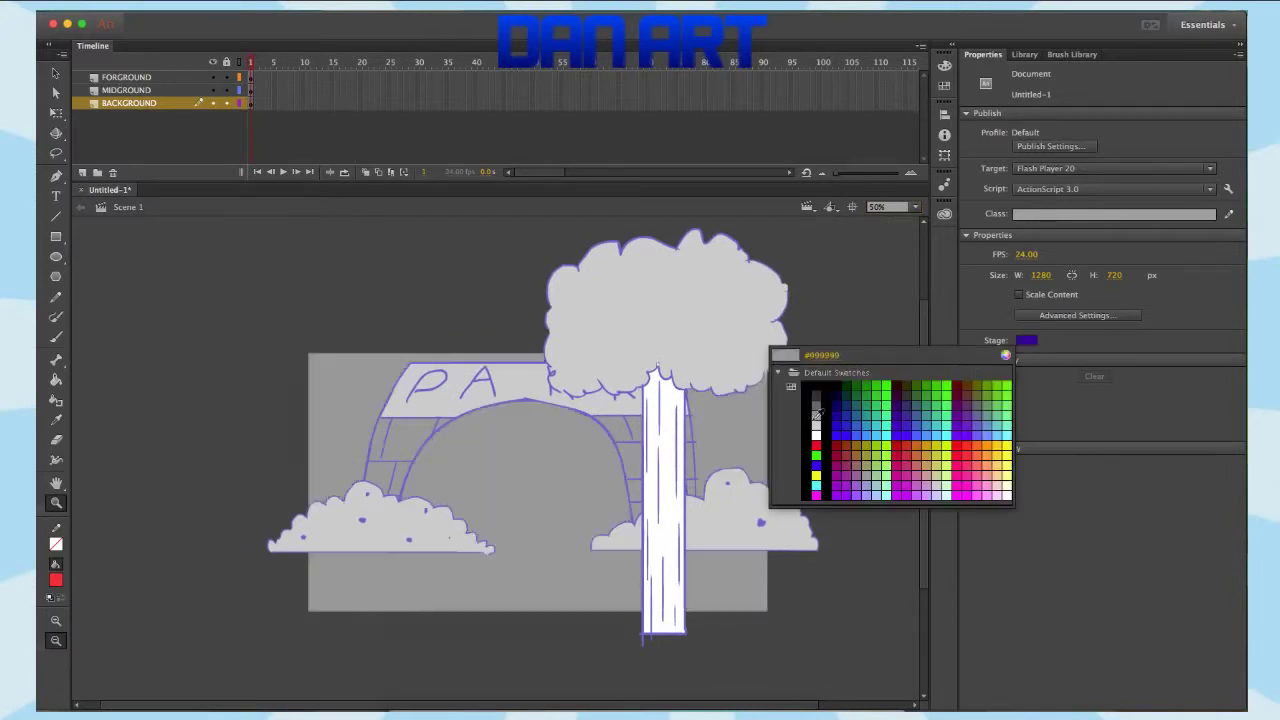
{"action": "left_click", "coordinate": [947, 474]}
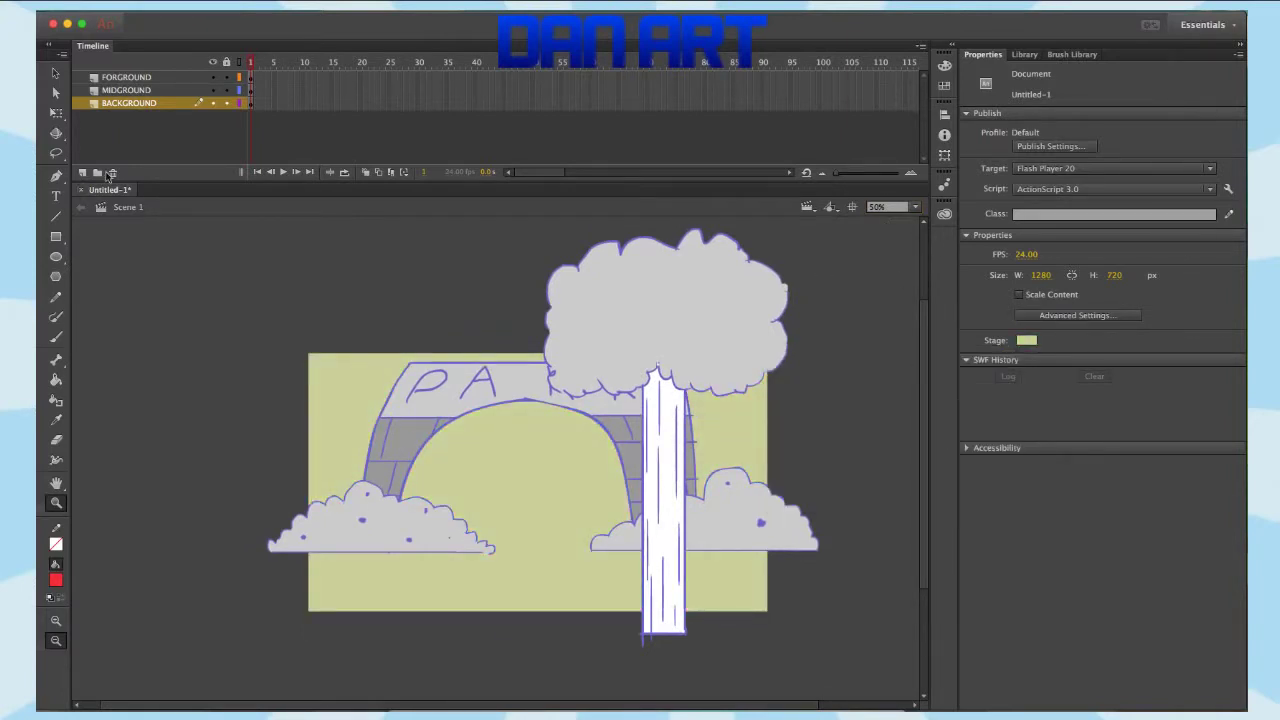
- Select the tree on the FORGROUND layer with Free Transform and move it right to uncover the letter R
{"action": "key", "text": "q"}
{"action": "scroll", "coordinate": [608, 380], "scroll_direction": "up", "scroll_amount": 1}
{"action": "scroll", "coordinate": [608, 380], "scroll_direction": "left", "scroll_amount": 1}
{"action": "left_click", "coordinate": [155, 108]}
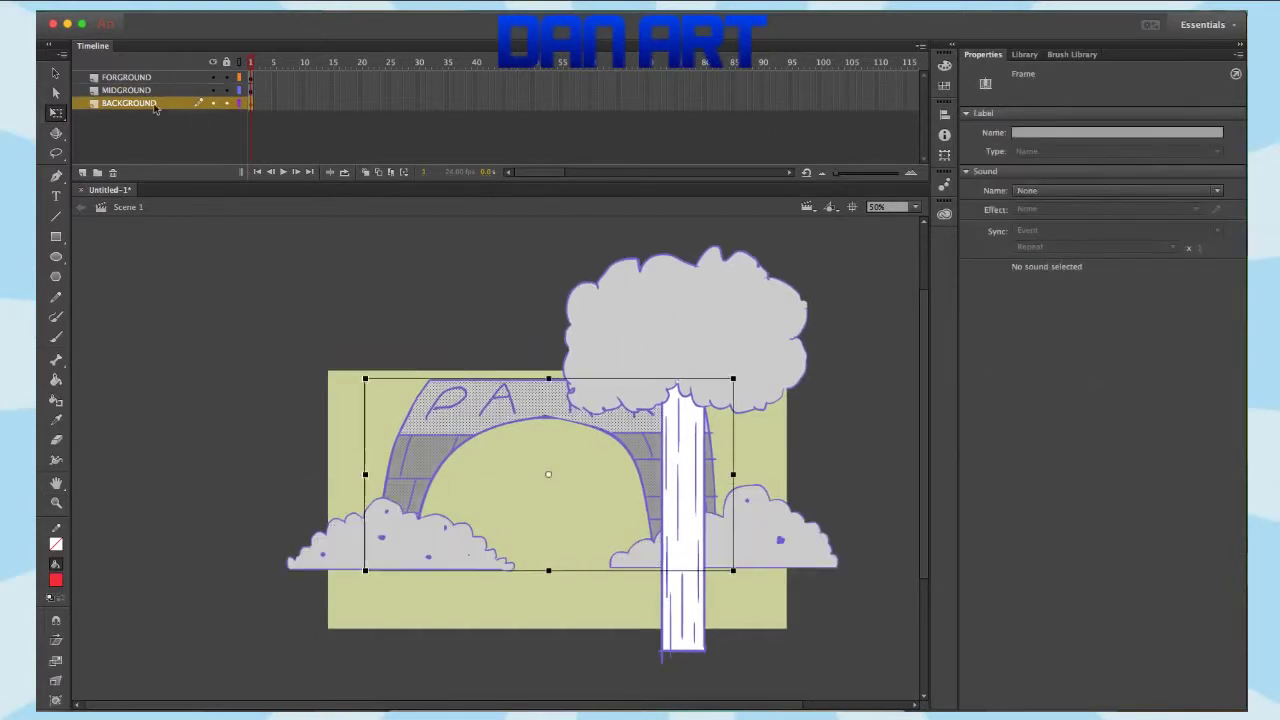
{"action": "left_click", "coordinate": [125, 77]}
{"action": "left_click_drag", "start_coordinate": [725, 368], "coordinate": [771, 368]}
{"action": "left_click", "coordinate": [818, 285]}
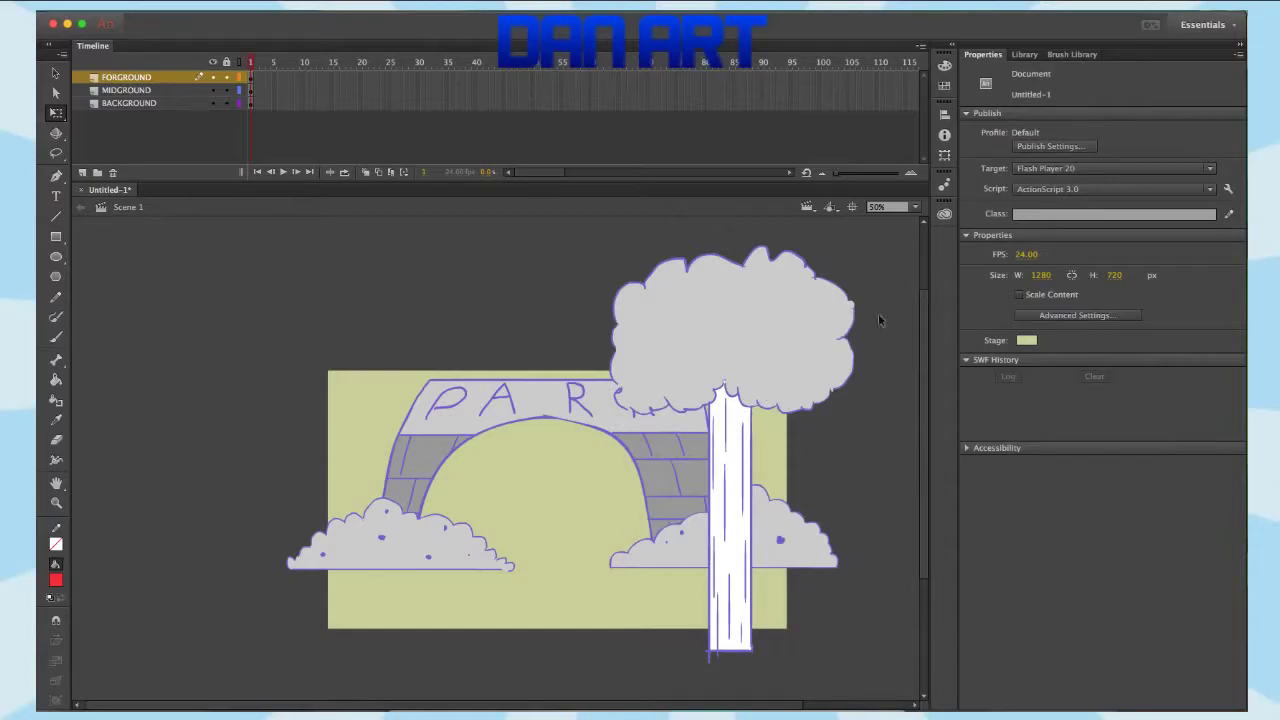
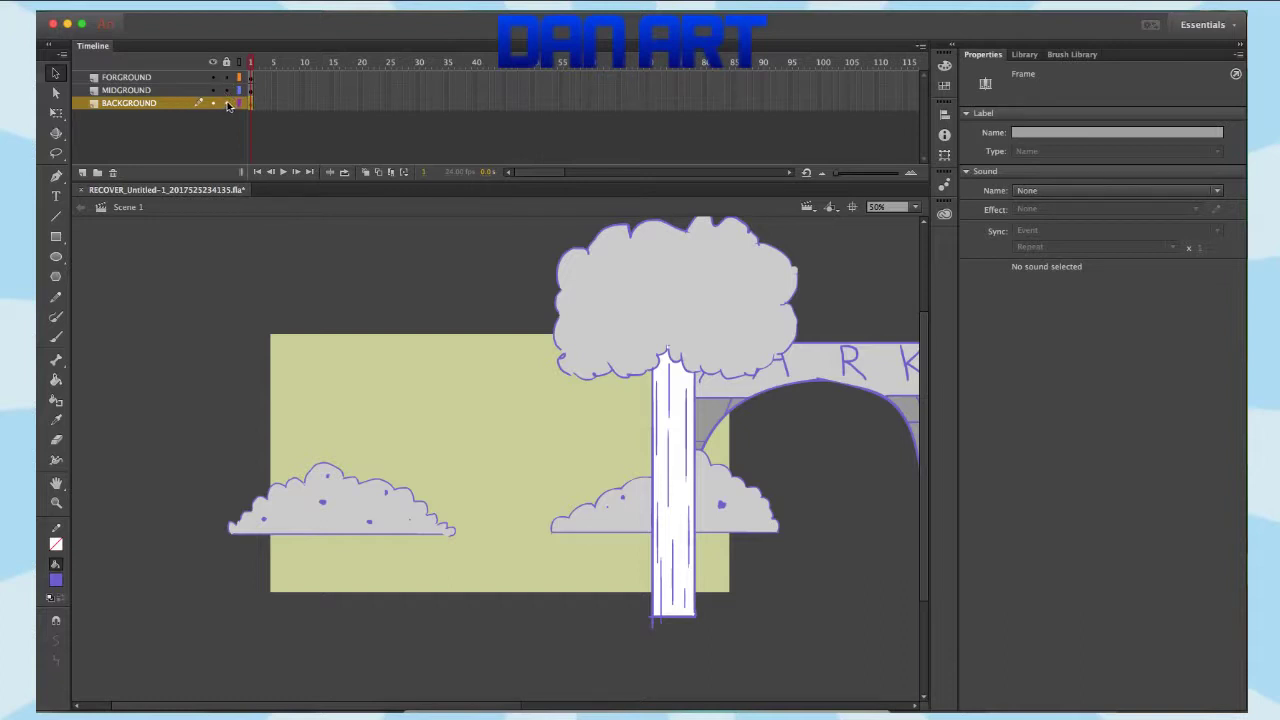
- Lock the BACKGROUND and FORGROUND layers and select both bushes on MIDGROUND with the Free Transform tool
{"action": "left_click", "coordinate": [163, 96]}
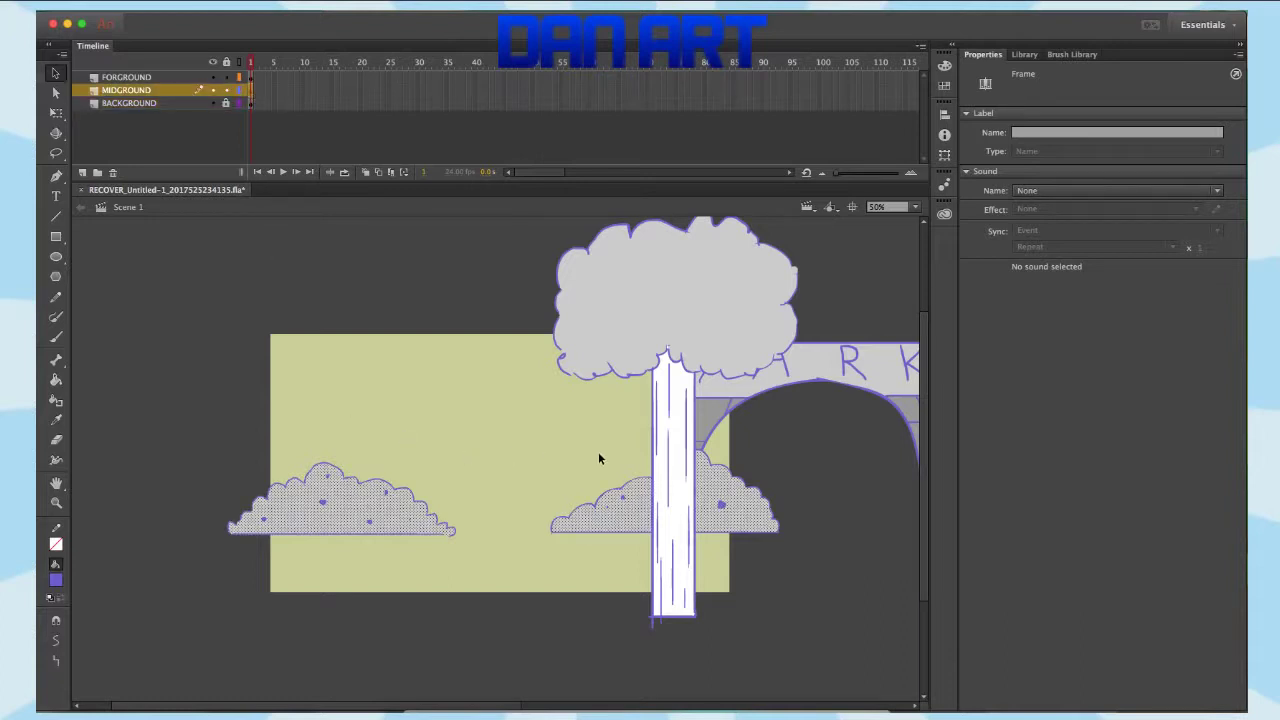
{"action": "left_click_drag", "start_coordinate": [796, 514], "coordinate": [622, 485]}
{"action": "left_click", "coordinate": [56, 112]}
{"action": "left_click", "coordinate": [227, 78]}
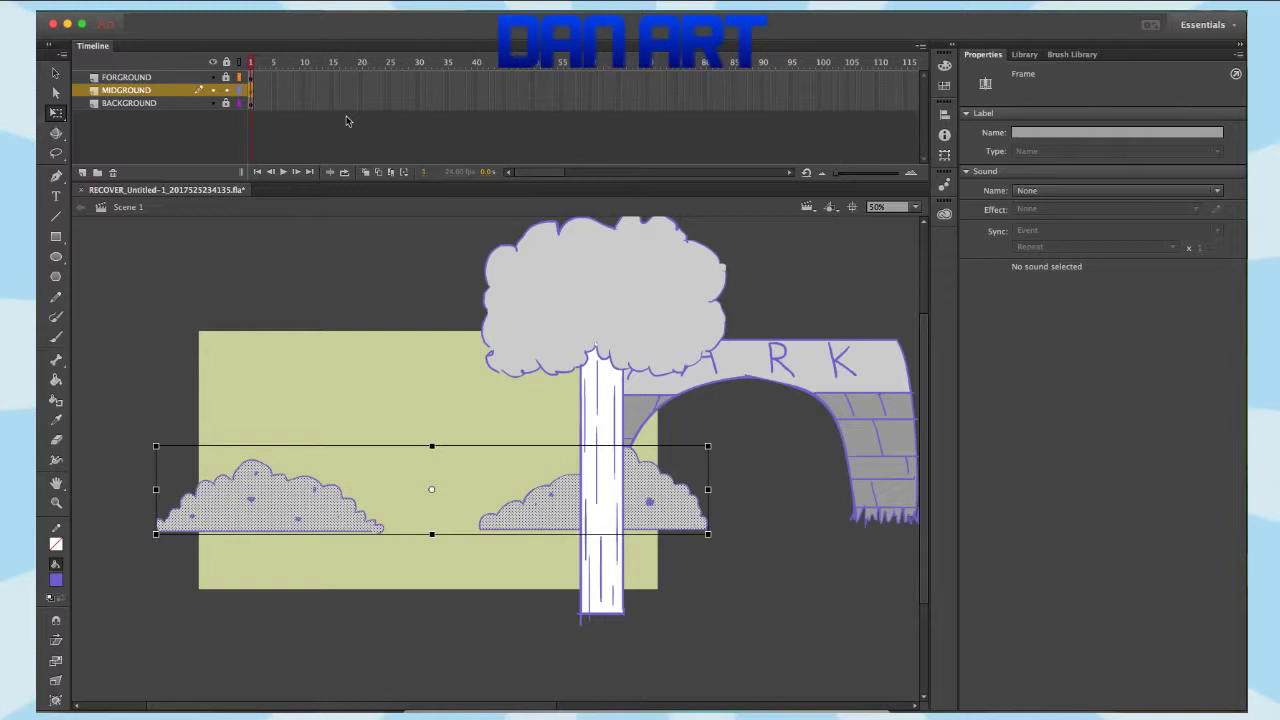
- Paste a copy of the bush pair and place it in line to the right of the original bushes
{"action": "key", "text": "ctrl+v"}
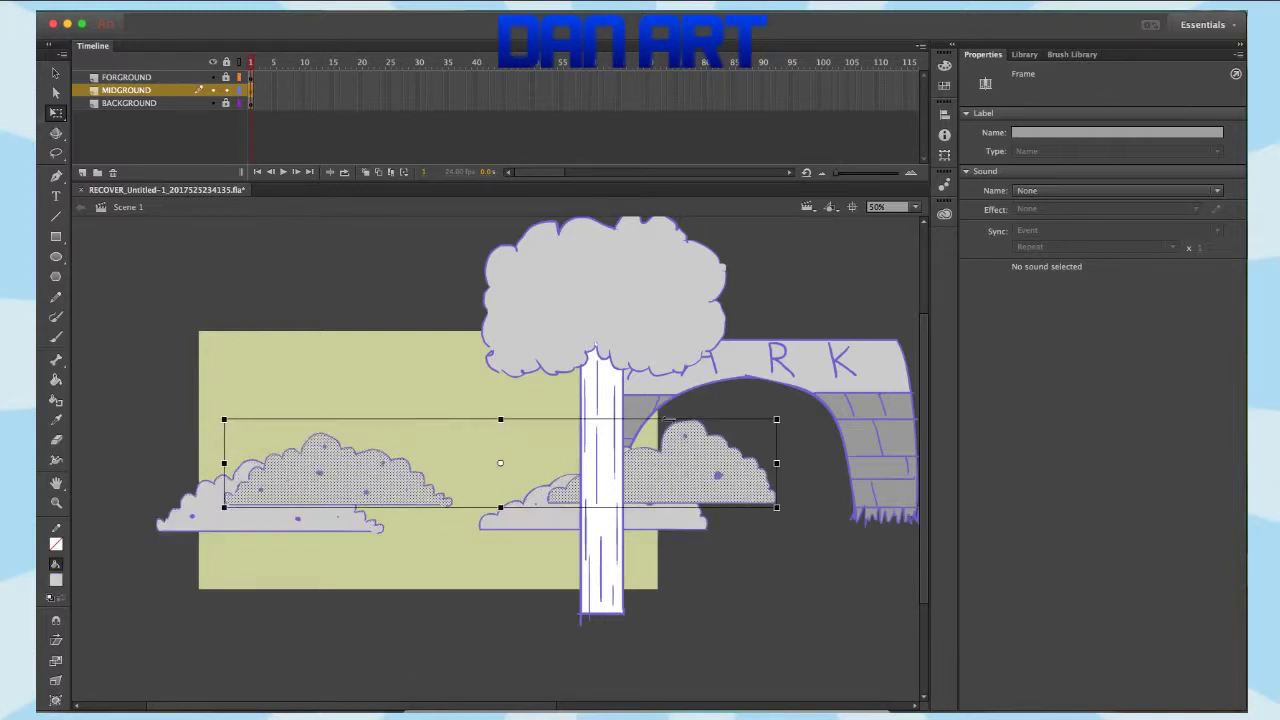
{"action": "left_click_drag", "start_coordinate": [701, 490], "coordinate": [1020, 544]}
{"action": "left_click_drag", "start_coordinate": [704, 538], "coordinate": [920, 497]}
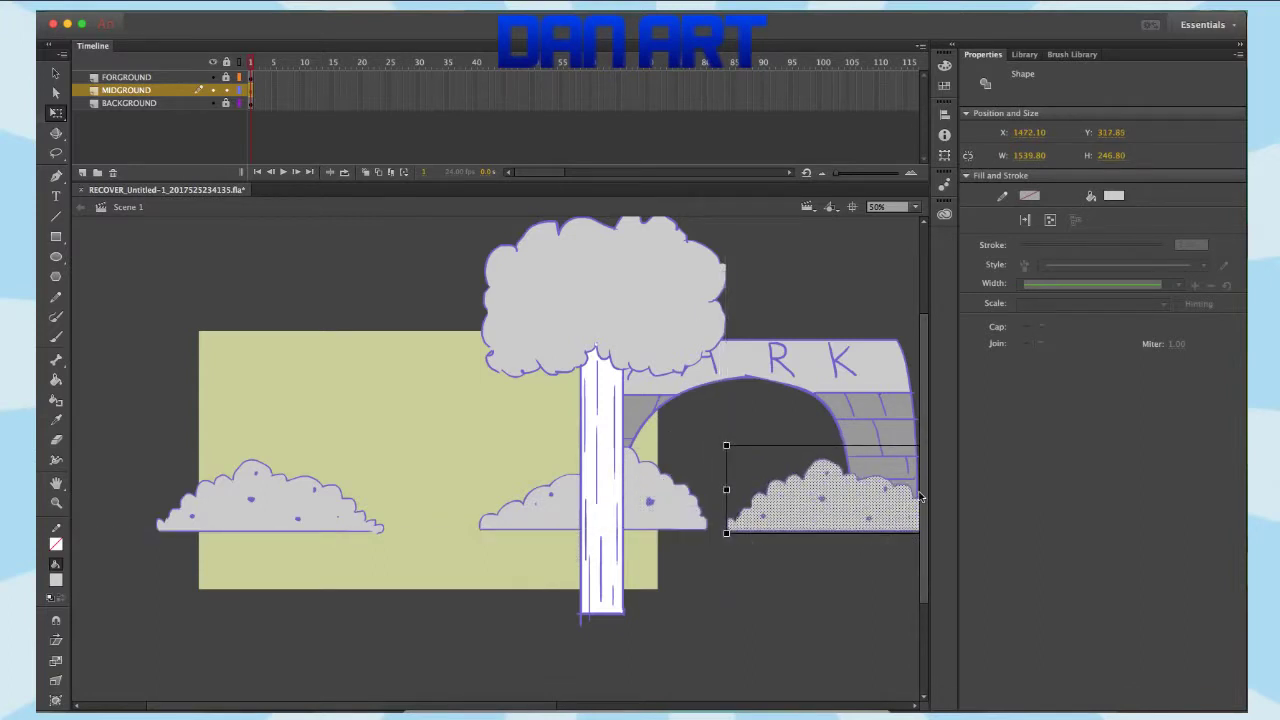
{"action": "scroll", "coordinate": [763, 586], "scroll_direction": "right", "scroll_amount": 10}
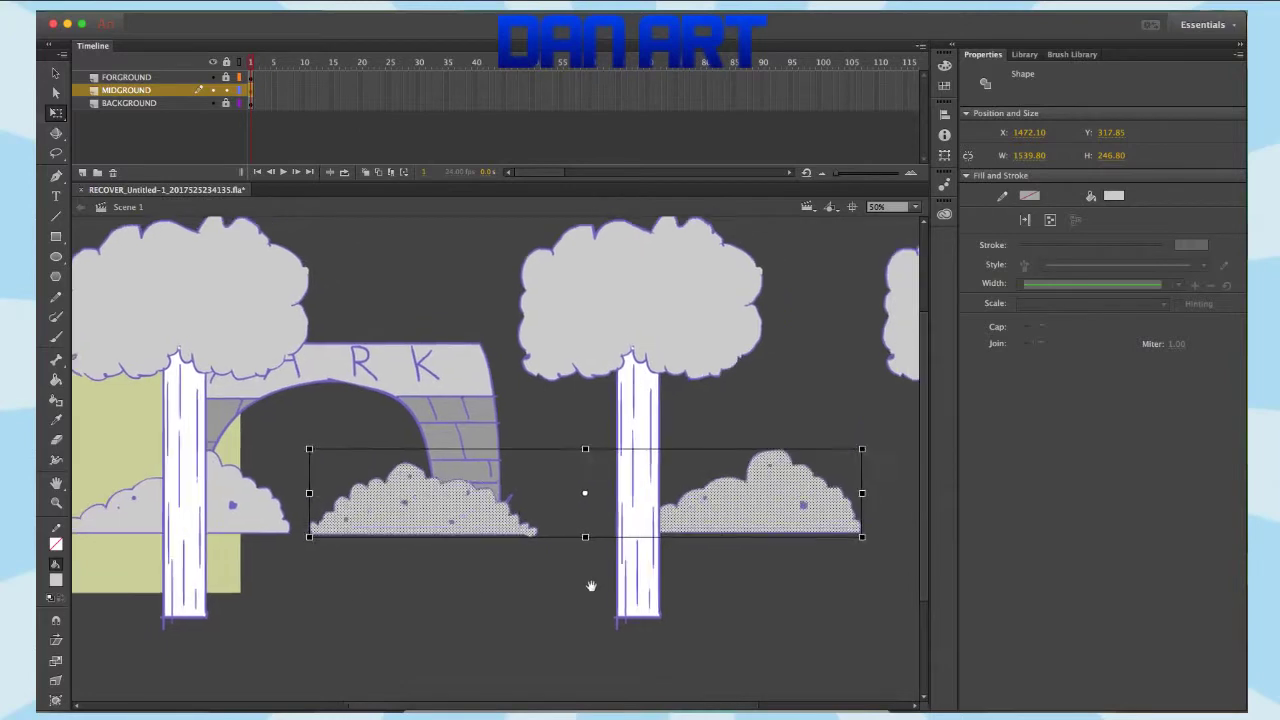
{"action": "scroll", "coordinate": [791, 617], "scroll_direction": "right", "scroll_amount": 6}
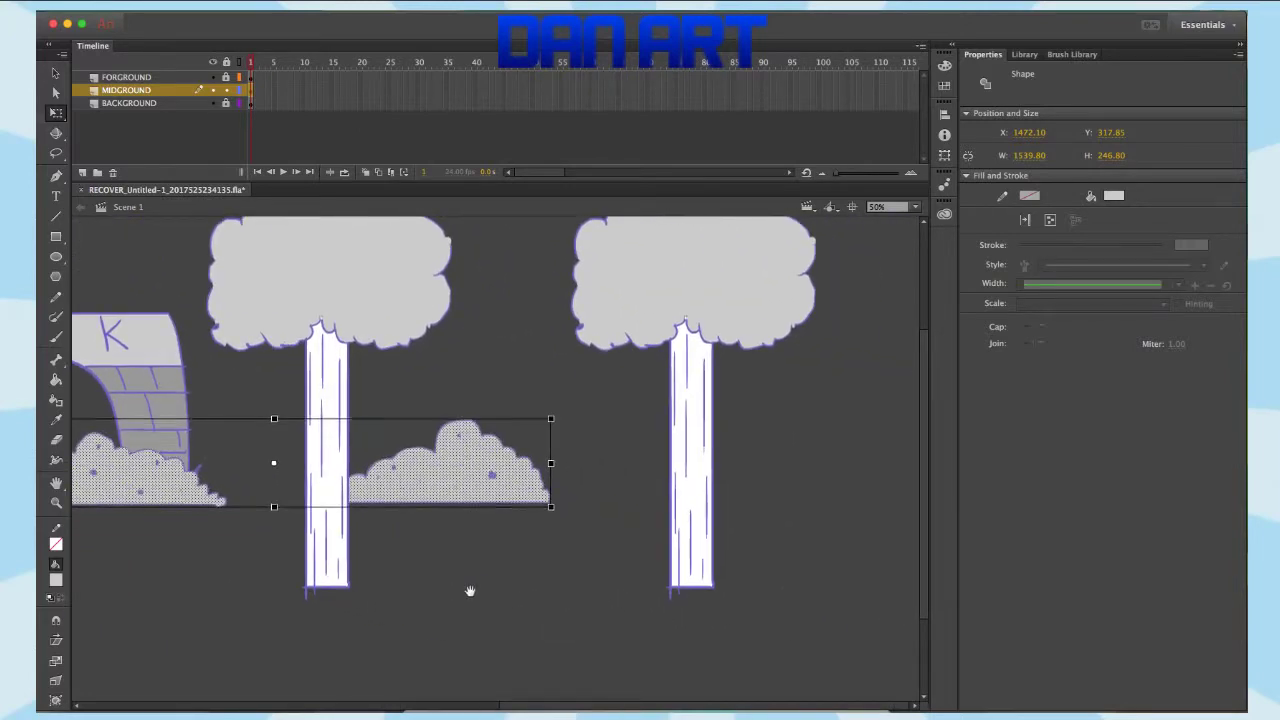
{"action": "left_click", "coordinate": [660, 557]}
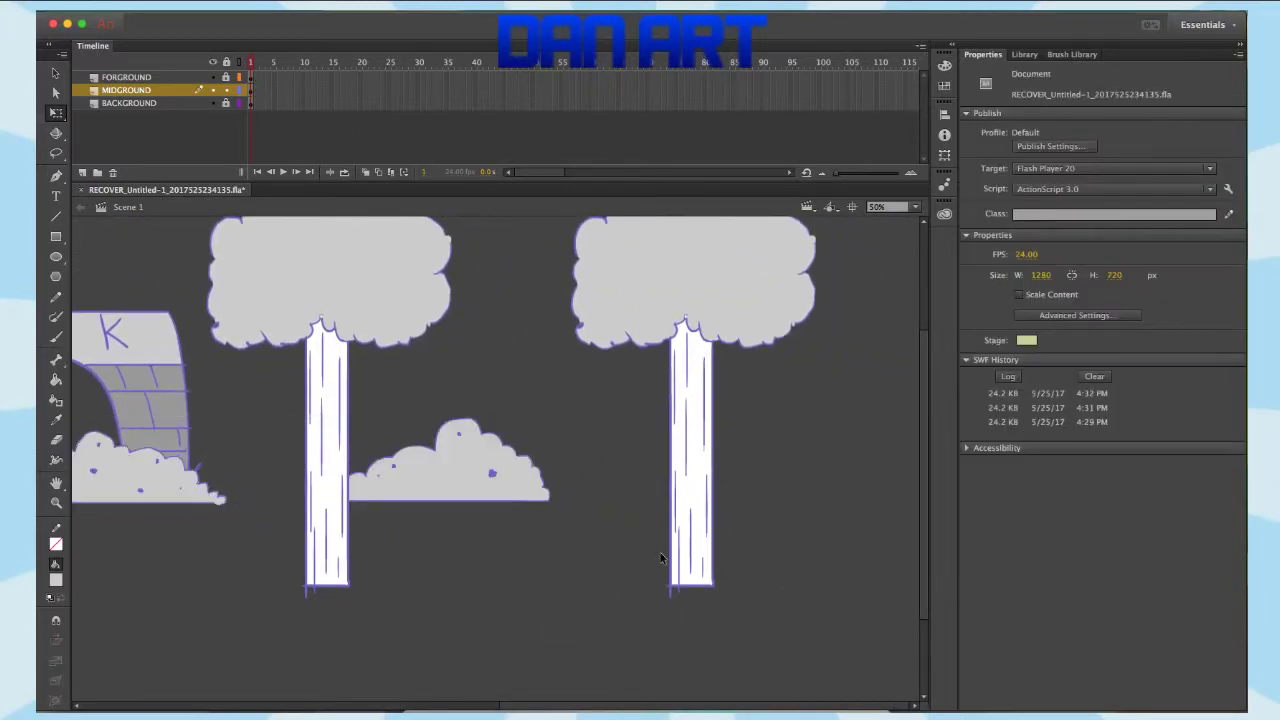
- Select the right-hand bush of the pasted pair and move it closer to its neighbour
{"action": "scroll", "coordinate": [620, 480], "scroll_direction": "left", "scroll_amount": 2}
{"action": "left_click_drag", "start_coordinate": [318, 348], "coordinate": [758, 530]}
{"action": "left_click", "coordinate": [749, 555]}
{"action": "left_click_drag", "start_coordinate": [374, 372], "coordinate": [744, 544]}
{"action": "left_click_drag", "start_coordinate": [603, 461], "coordinate": [588, 440]}
{"action": "left_click", "coordinate": [662, 406]}
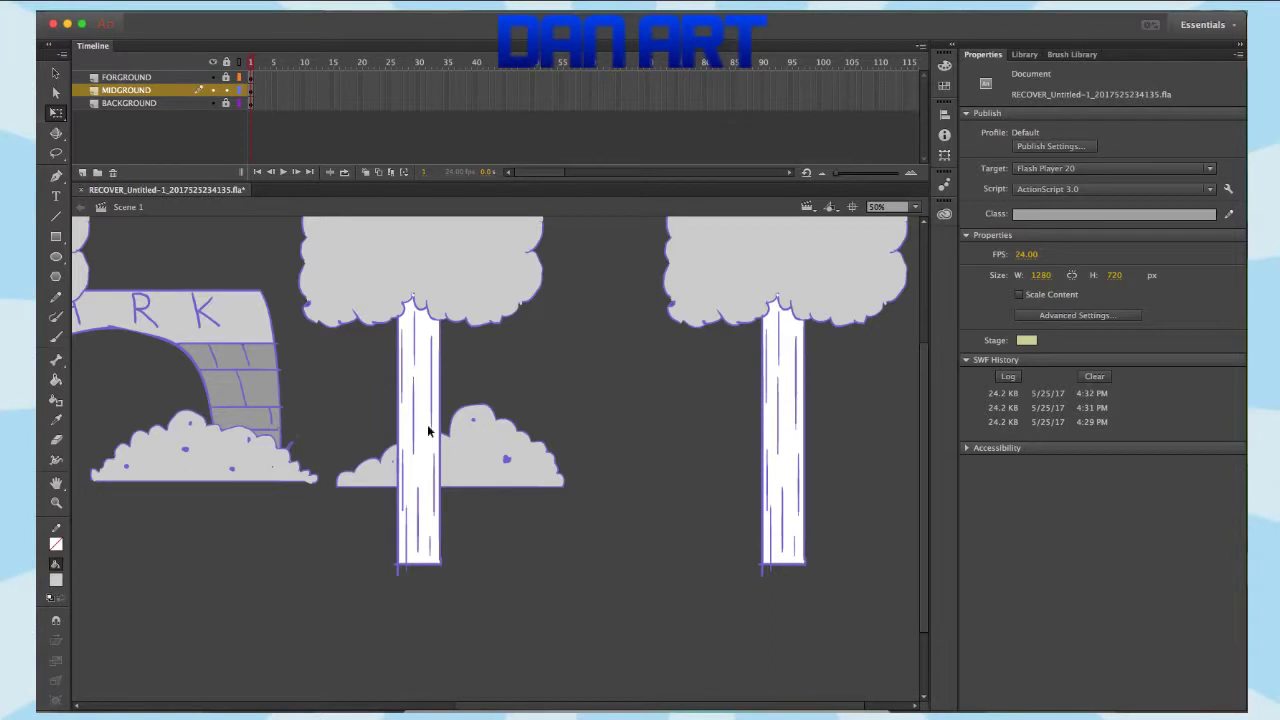
- Paste another bush pair and place it beyond the second pair, continuing the row past the last tree
{"action": "key", "text": "ctrl+v"}
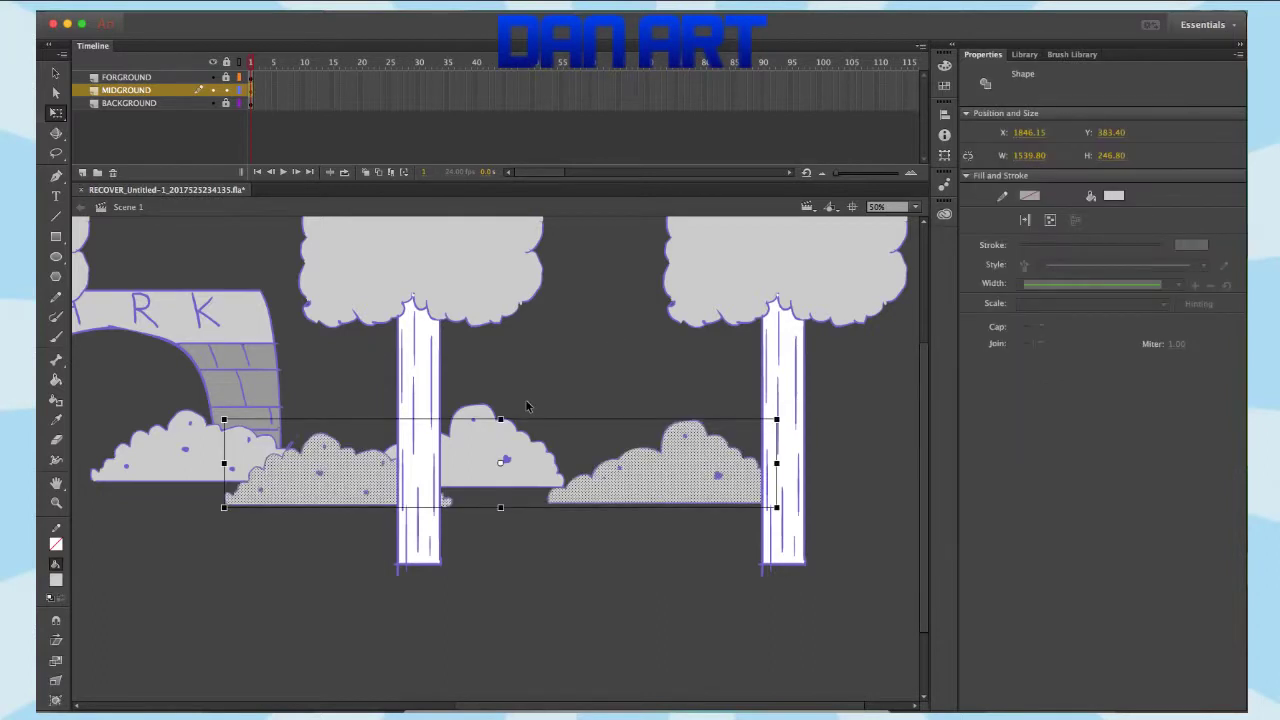
{"action": "left_click_drag", "start_coordinate": [890, 495], "coordinate": [1022, 485]}
{"action": "left_click_drag", "start_coordinate": [716, 704], "coordinate": [863, 704]}
{"action": "left_click", "coordinate": [761, 596]}
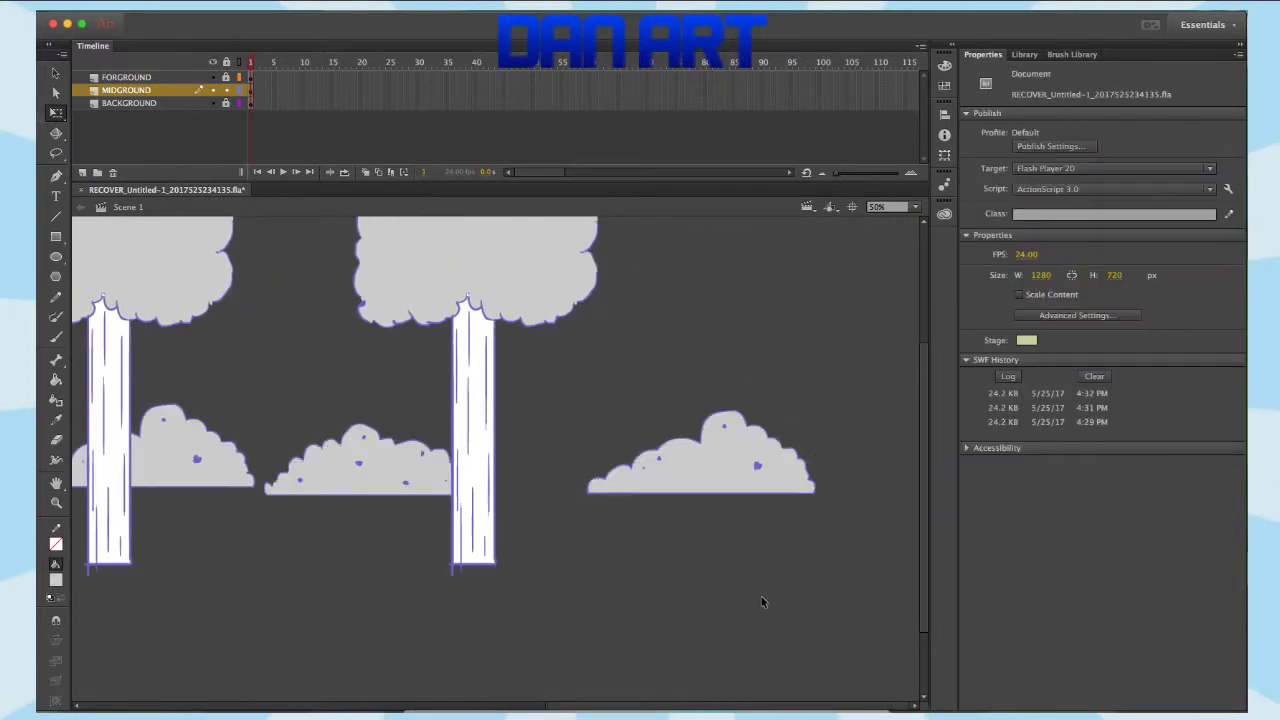
- Paste one more bush pair at the far right end of the row and review the whole row
{"action": "key", "text": "ctrl+v"}
{"action": "left_click_drag", "start_coordinate": [304, 481], "coordinate": [909, 466]}
{"action": "scroll", "coordinate": [697, 703], "scroll_direction": "right", "scroll_amount": 10}
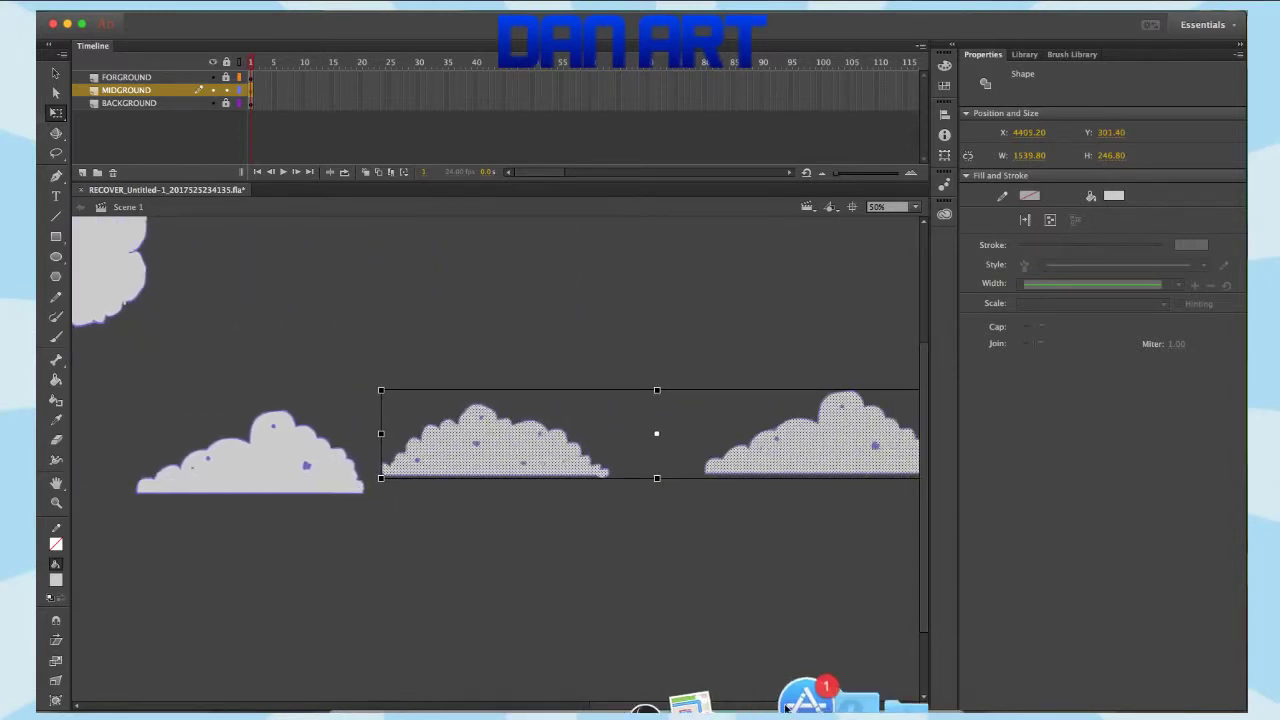
{"action": "left_click", "coordinate": [615, 537]}
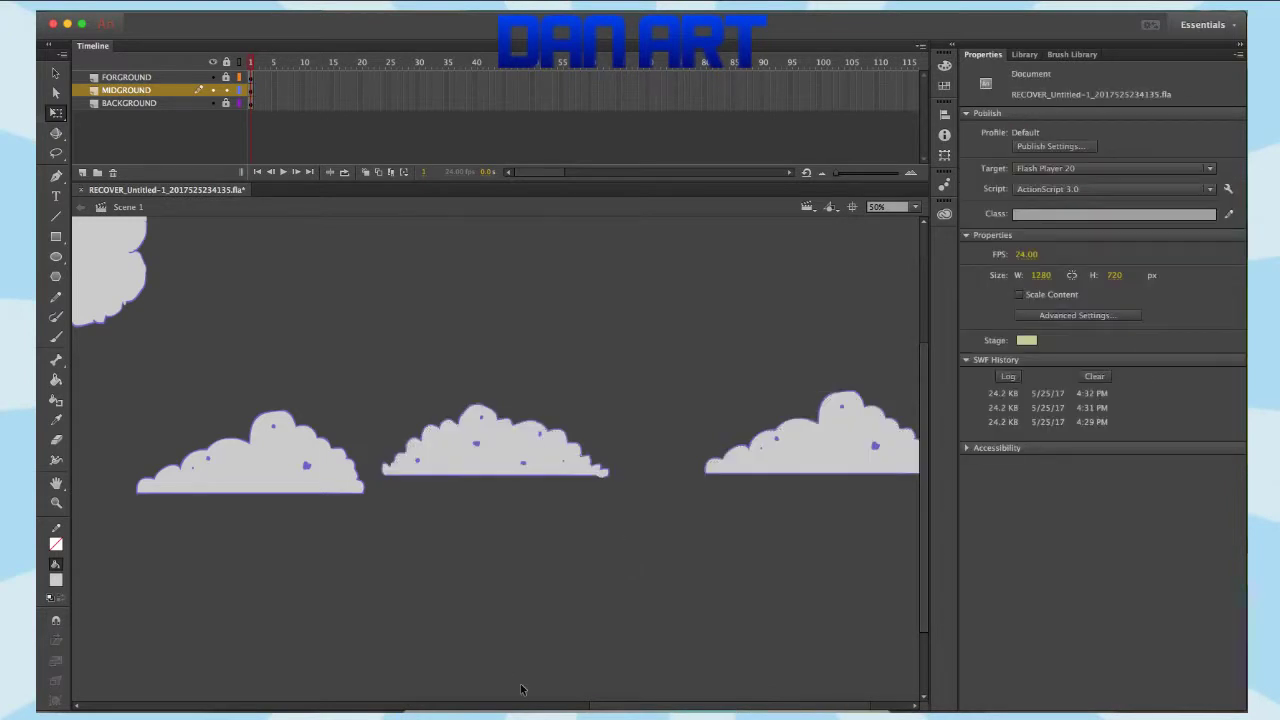
{"action": "scroll", "coordinate": [633, 705], "scroll_direction": "left", "scroll_amount": 5}
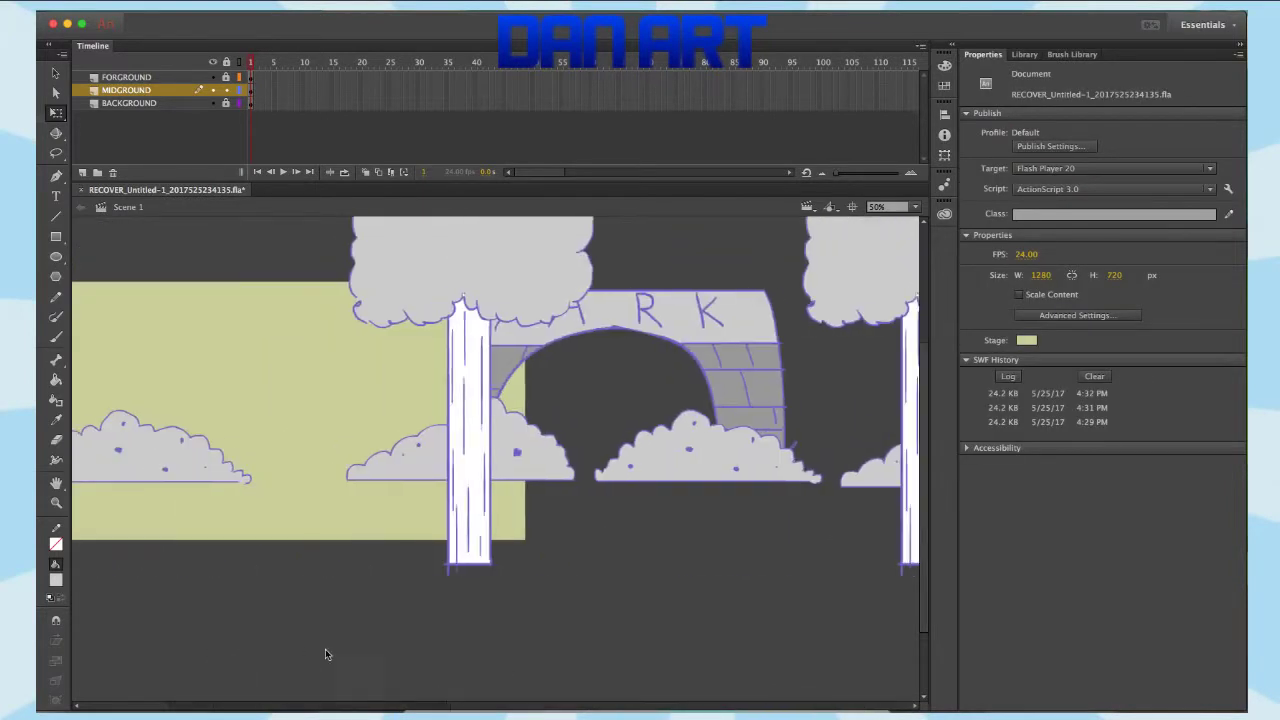
{"action": "scroll", "coordinate": [414, 653], "scroll_direction": "right", "scroll_amount": 3}
{"action": "scroll", "coordinate": [491, 638], "scroll_direction": "left", "scroll_amount": 5}
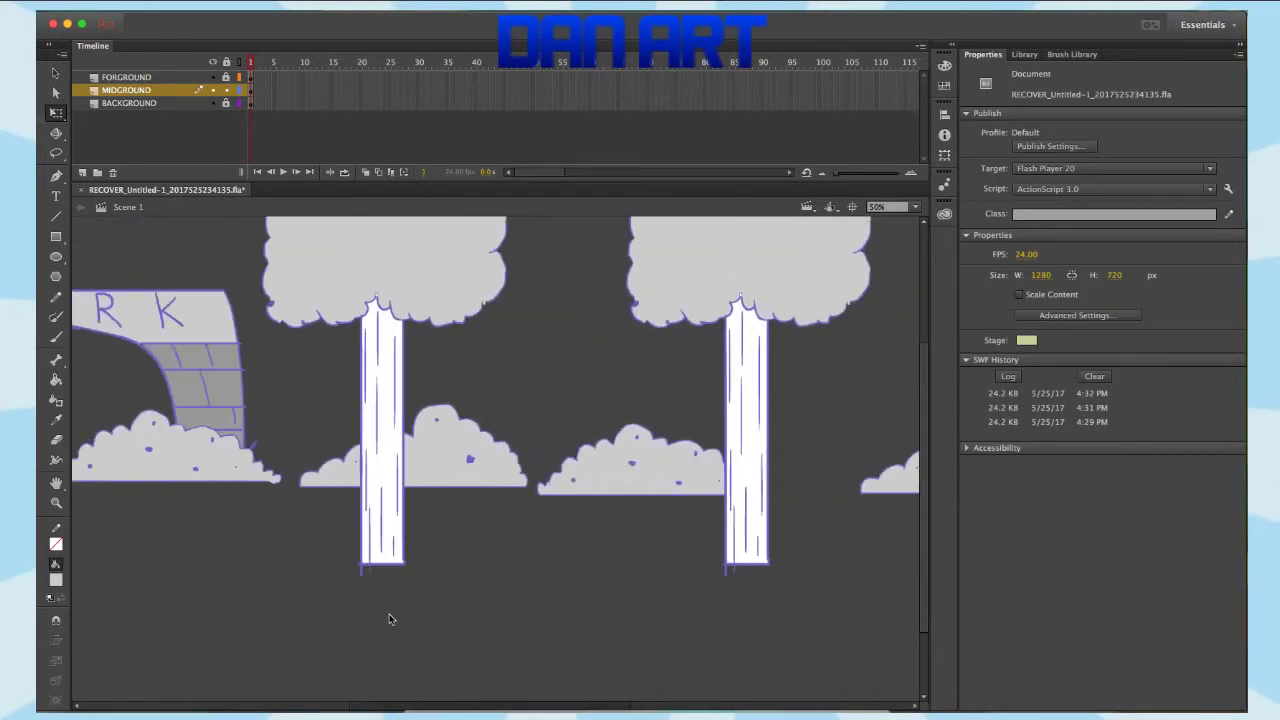
{"action": "scroll", "coordinate": [346, 620], "scroll_direction": "left", "scroll_amount": 10}
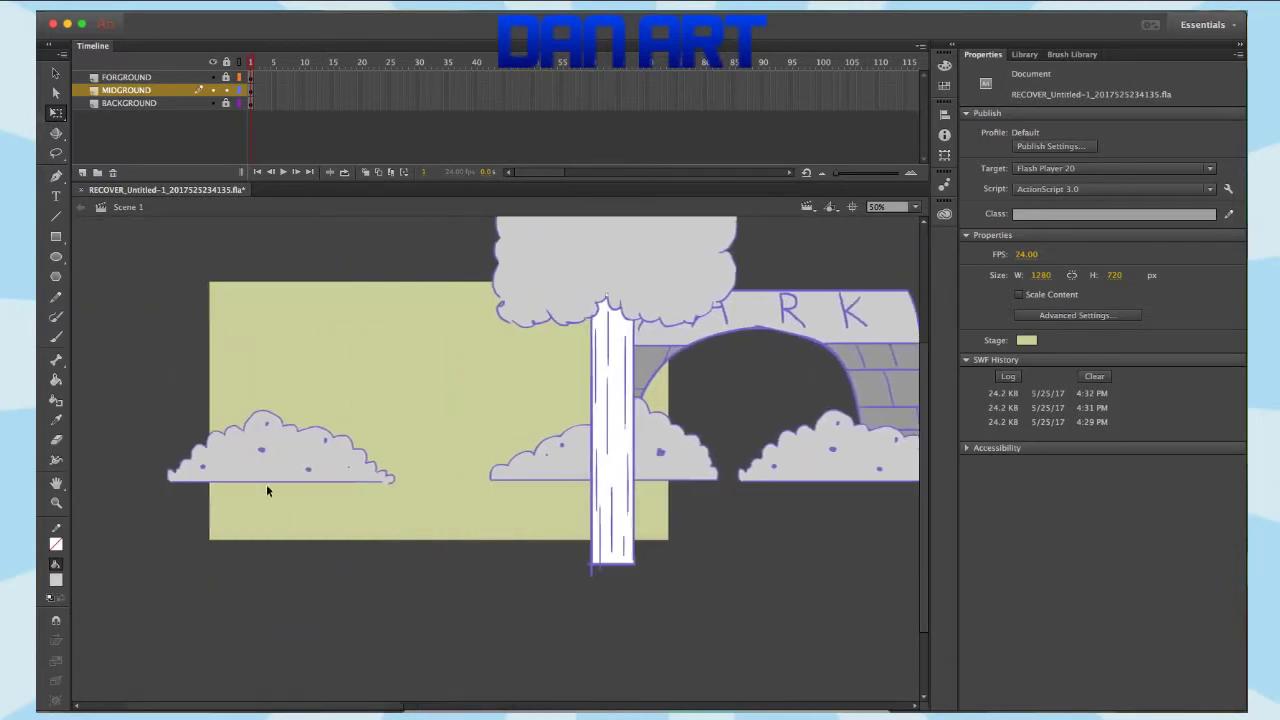
- Copy the tree row on the FORGROUND layer and paste a duplicate of it, undoing the stray trunk move
{"action": "left_click", "coordinate": [177, 78]}
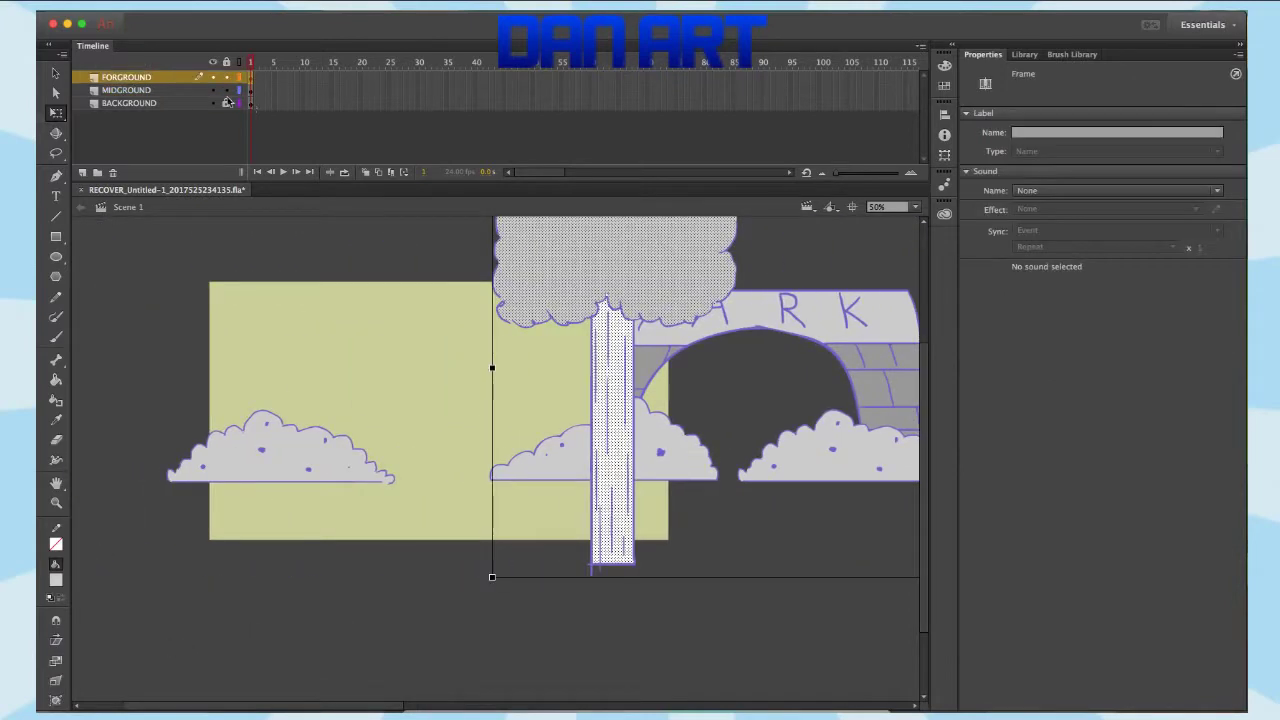
{"action": "left_click_drag", "start_coordinate": [750, 600], "coordinate": [194, 646]}
{"action": "left_click_drag", "start_coordinate": [717, 640], "coordinate": [460, 557]}
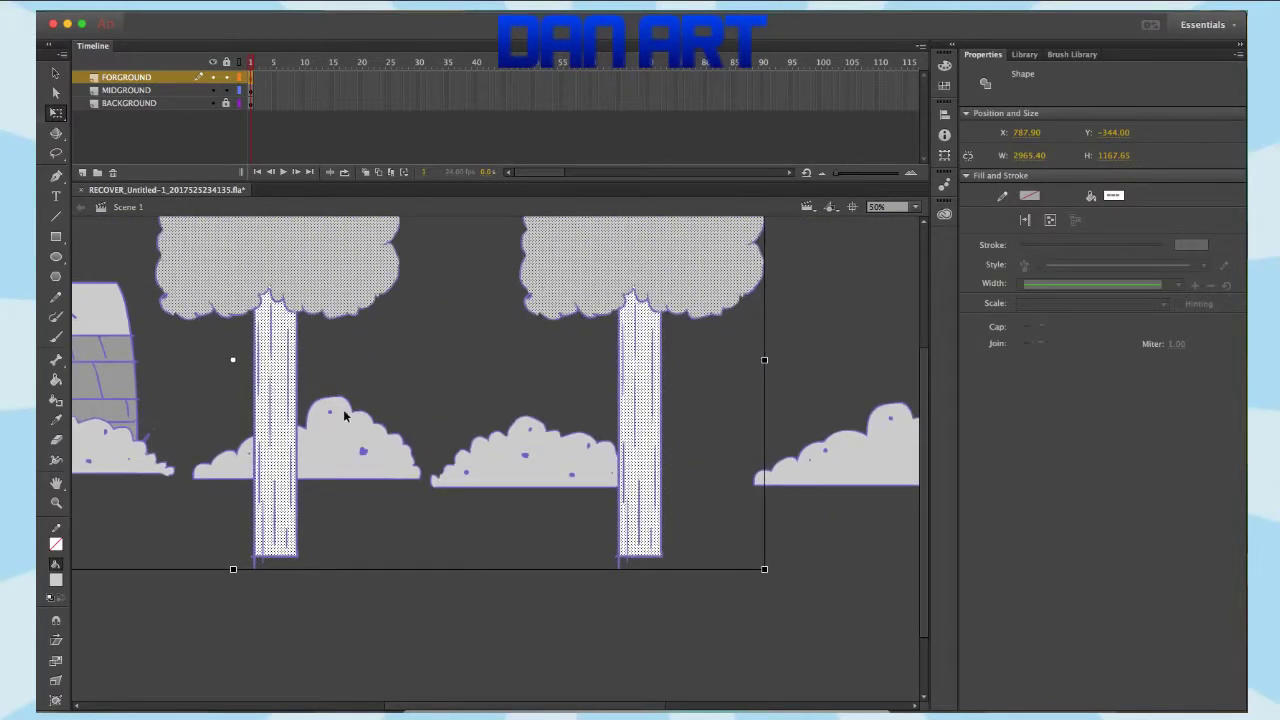
{"action": "key", "text": "ctrl+v"}
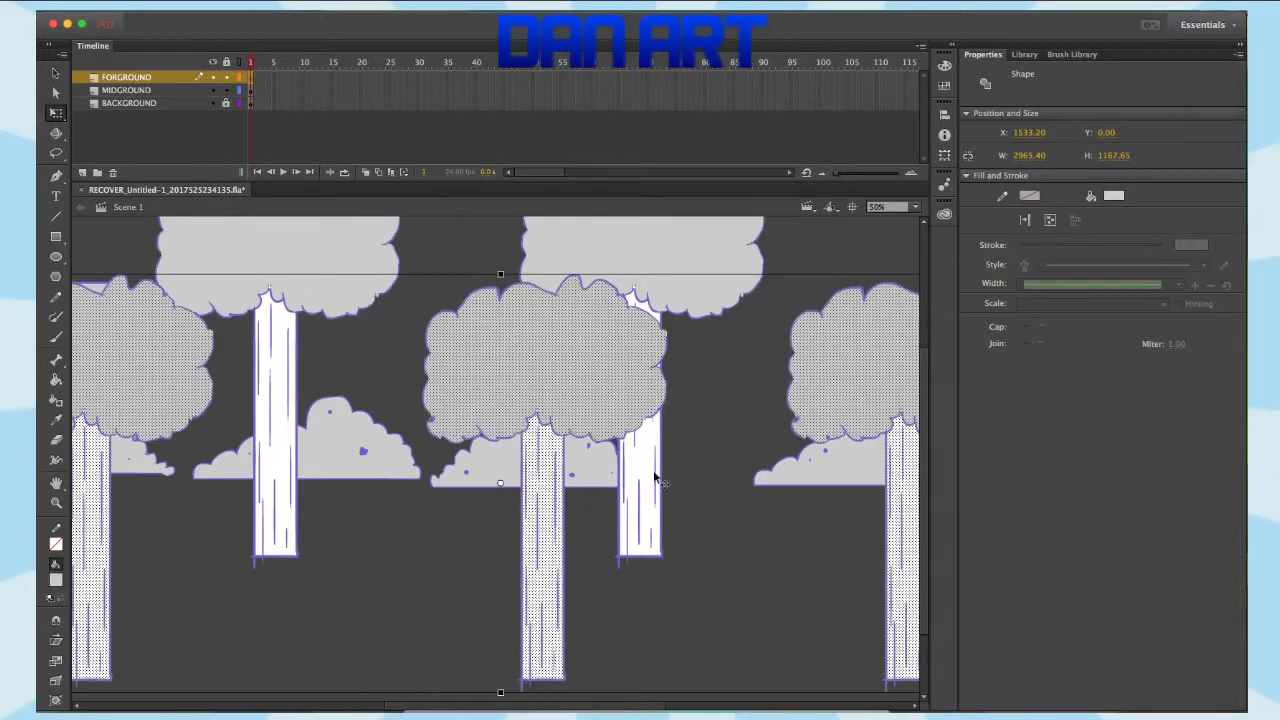
{"action": "left_click_drag", "start_coordinate": [262, 407], "coordinate": [854, 423]}
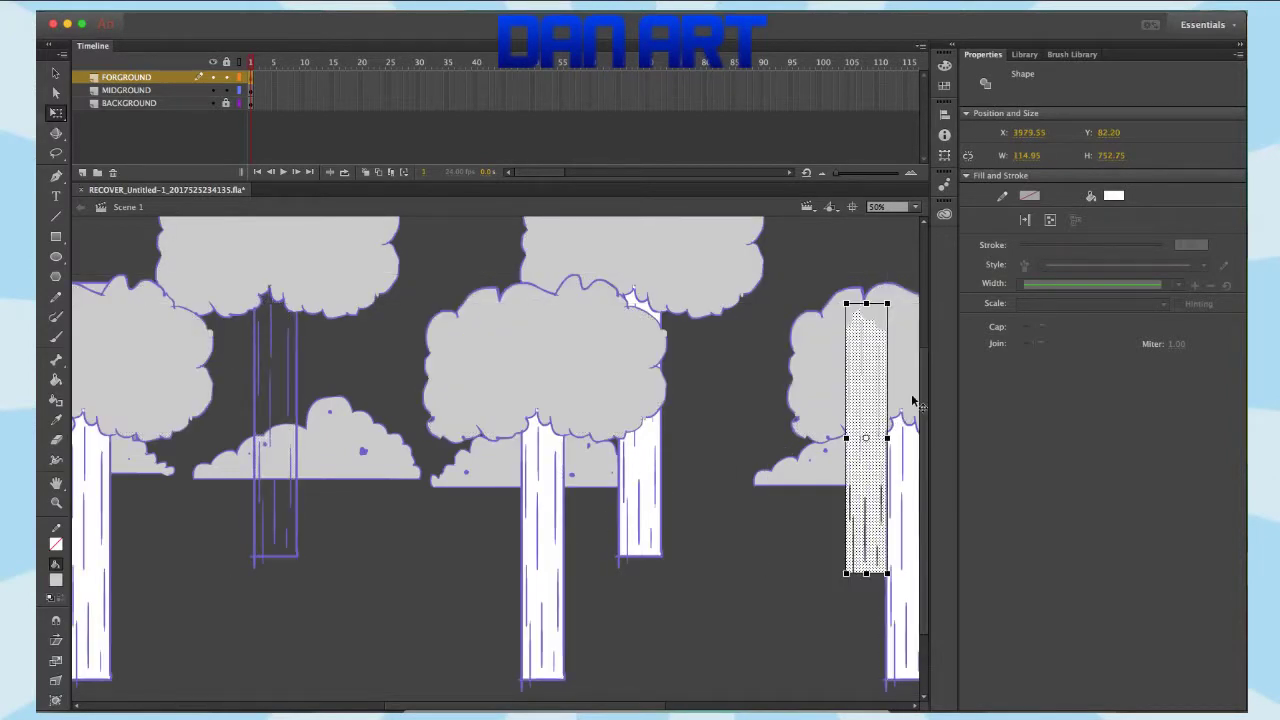
{"action": "key", "text": "ctrl+z"}
- Move the pasted trees in line beyond the last tree so the foreground row continues, and return to the stage
{"action": "left_click_drag", "start_coordinate": [656, 371], "coordinate": [1027, 301]}
{"action": "left_click_drag", "start_coordinate": [500, 345], "coordinate": [610, 318]}
{"action": "left_click_drag", "start_coordinate": [768, 312], "coordinate": [864, 283]}
{"action": "left_click_drag", "start_coordinate": [580, 708], "coordinate": [908, 641]}
{"action": "scroll", "coordinate": [906, 636], "scroll_direction": "left", "scroll_amount": 8}
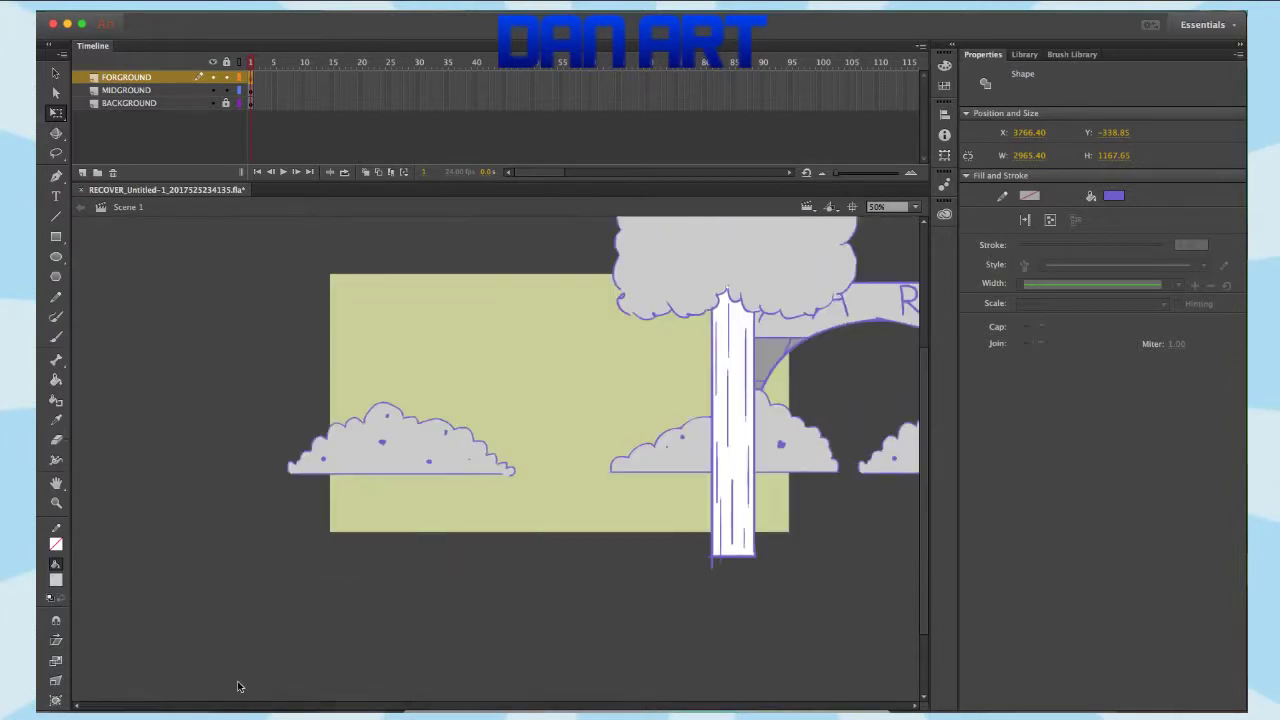
{"action": "scroll", "coordinate": [320, 660], "scroll_direction": "right", "scroll_amount": 5}
{"action": "scroll", "coordinate": [354, 666], "scroll_direction": "left", "scroll_amount": 2}
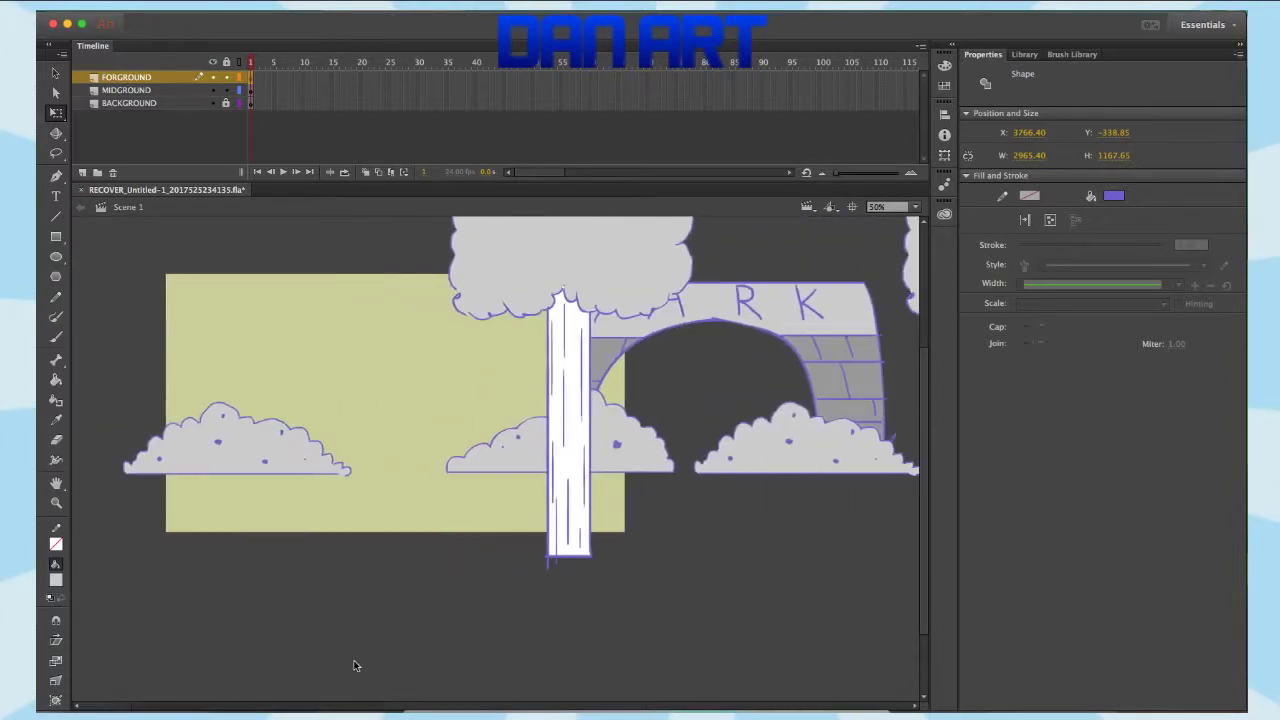
- Lock the FORGROUND and MIDGROUND layers and insert a keyframe on the BACKGROUND layer at frame 221
{"action": "left_click", "coordinate": [226, 77]}
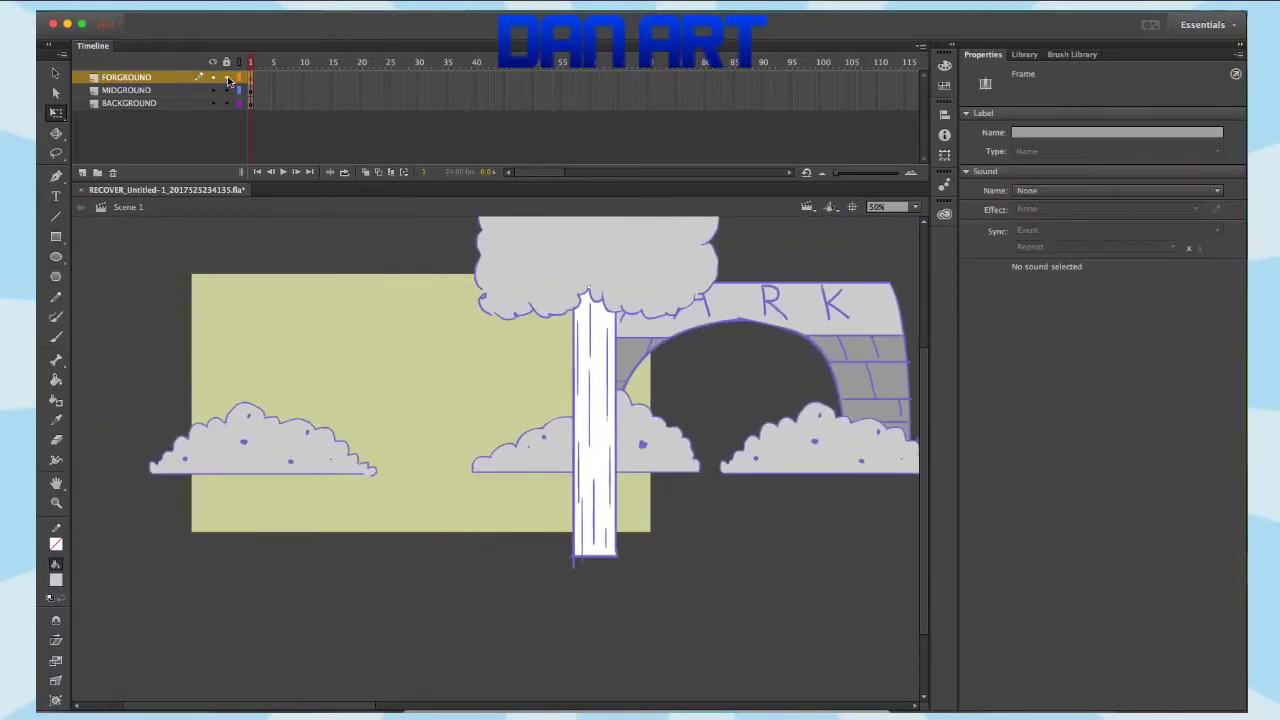
{"action": "left_click", "coordinate": [163, 103]}
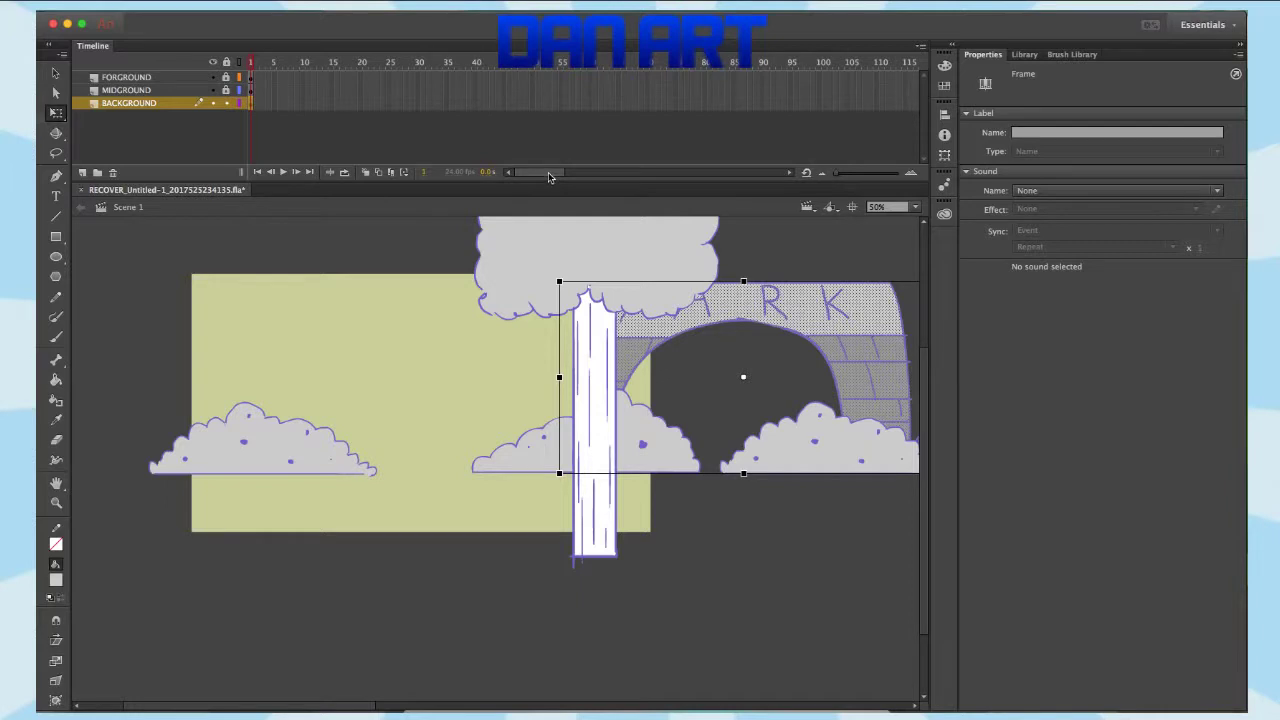
{"action": "left_click", "coordinate": [848, 345]}
{"action": "left_click", "coordinate": [809, 538]}
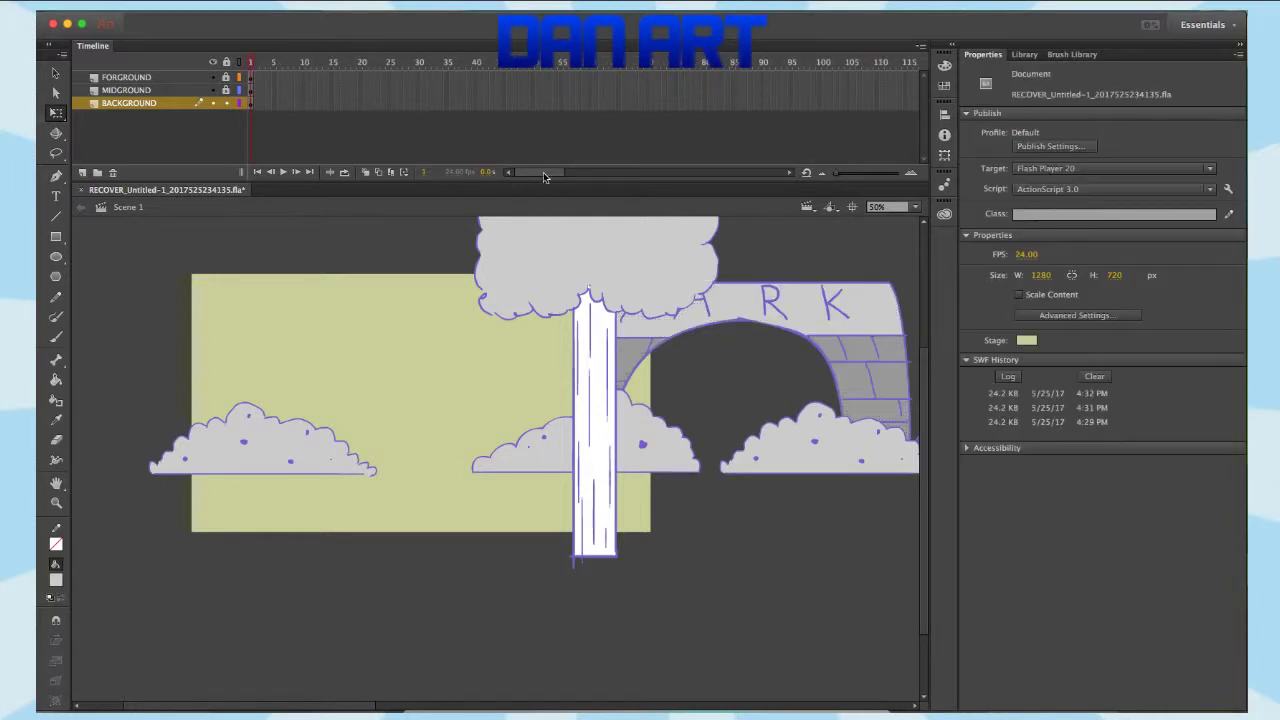
{"action": "left_click_drag", "start_coordinate": [542, 173], "coordinate": [596, 188]}
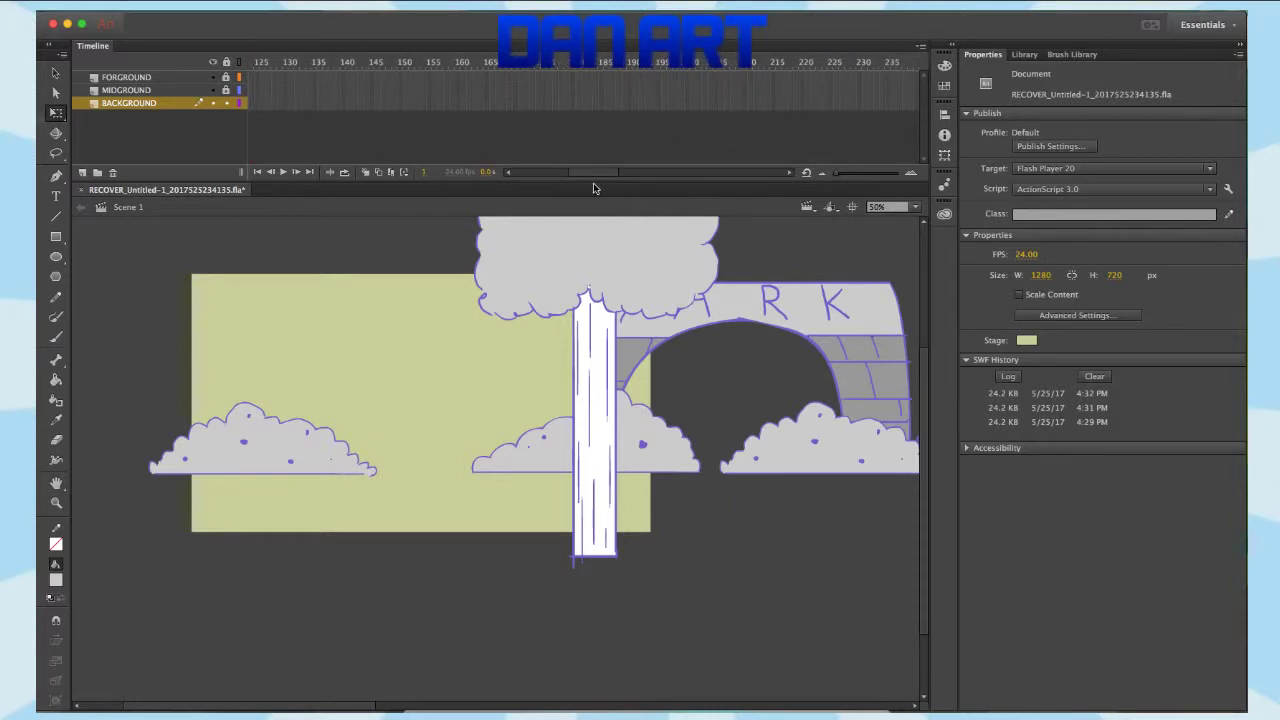
{"action": "right_click", "coordinate": [808, 103]}
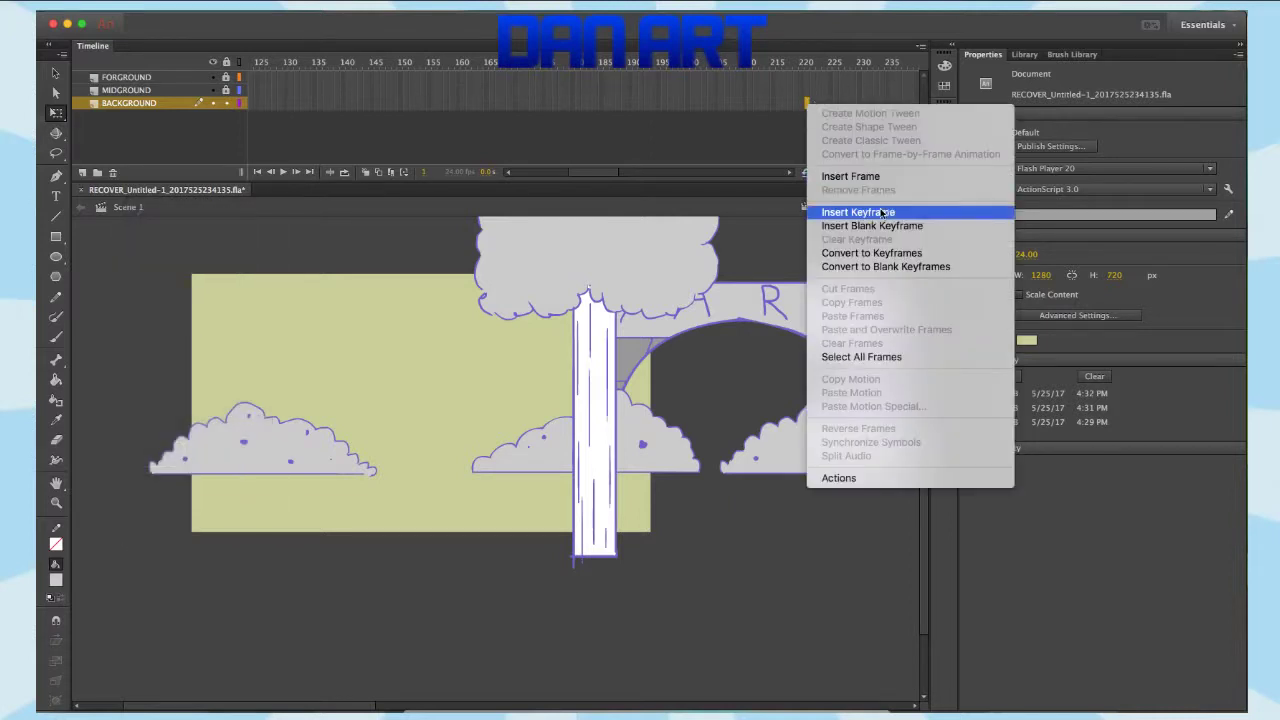
{"action": "left_click", "coordinate": [884, 212]}
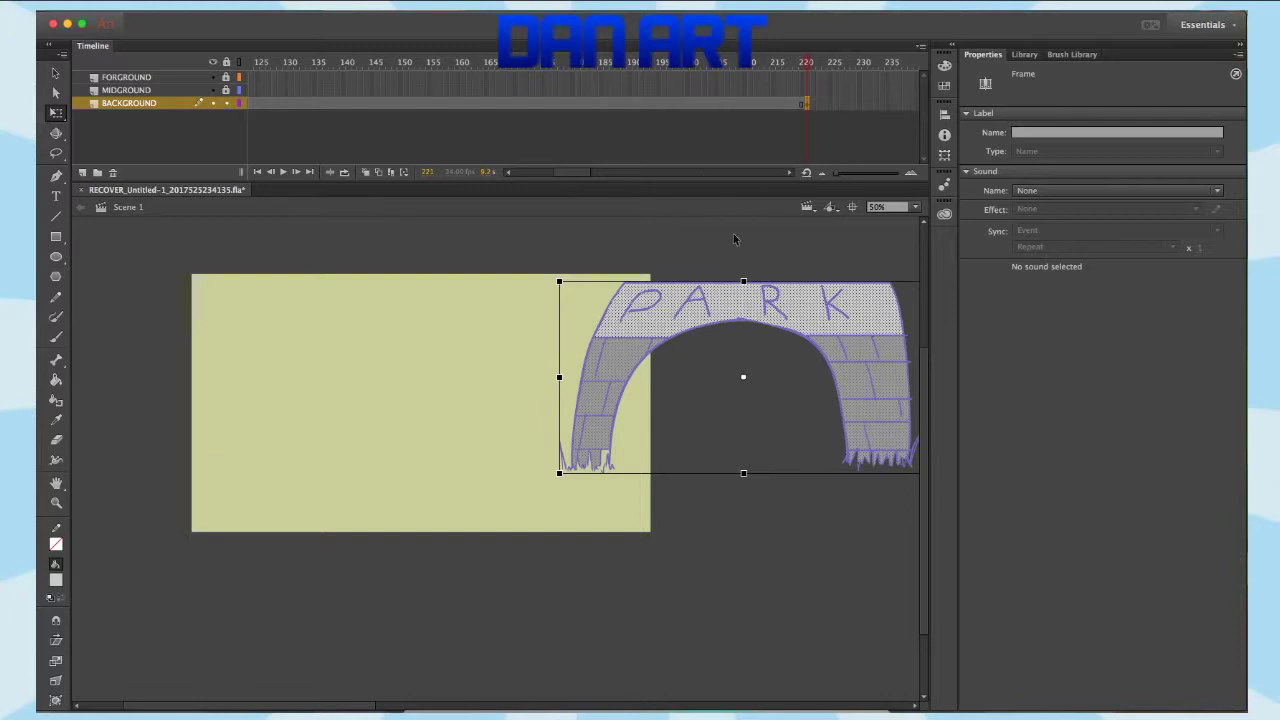
- At frame 221, move the PARK archway across the stage until it sits just outside the stage's left edge
{"action": "left_click_drag", "start_coordinate": [880, 371], "coordinate": [30, 428]}
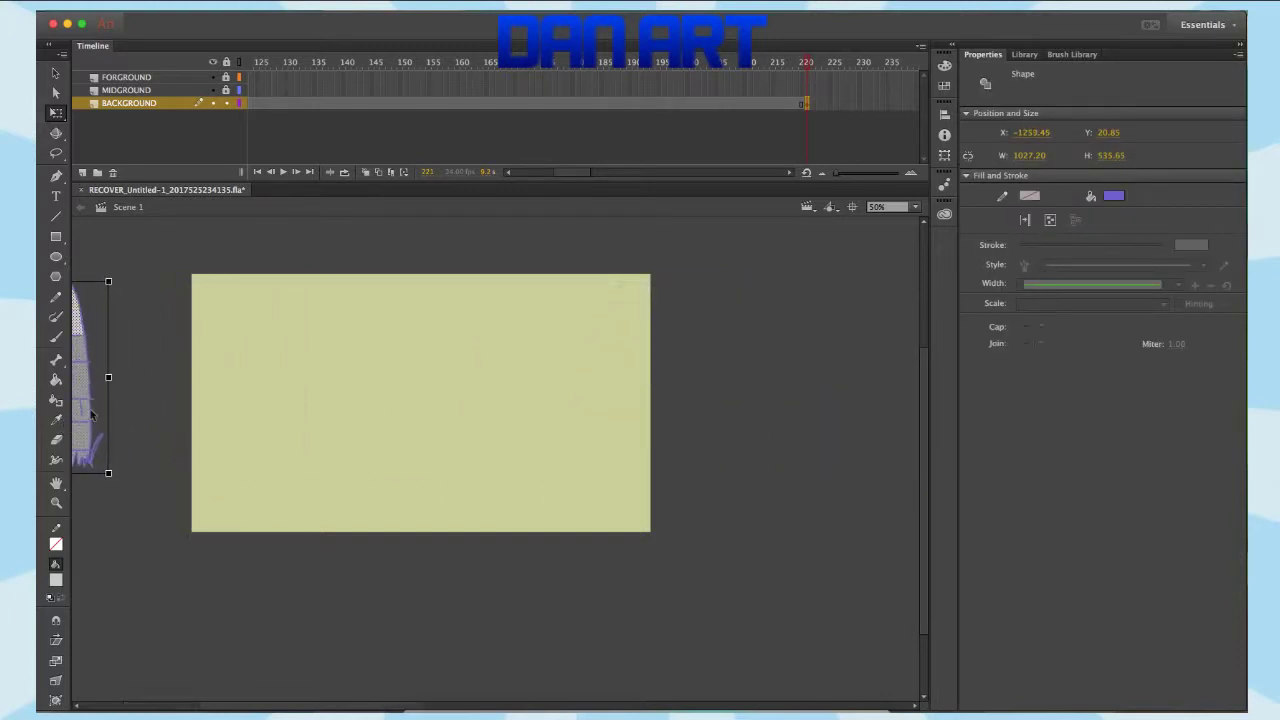
{"action": "left_click", "coordinate": [533, 102]}
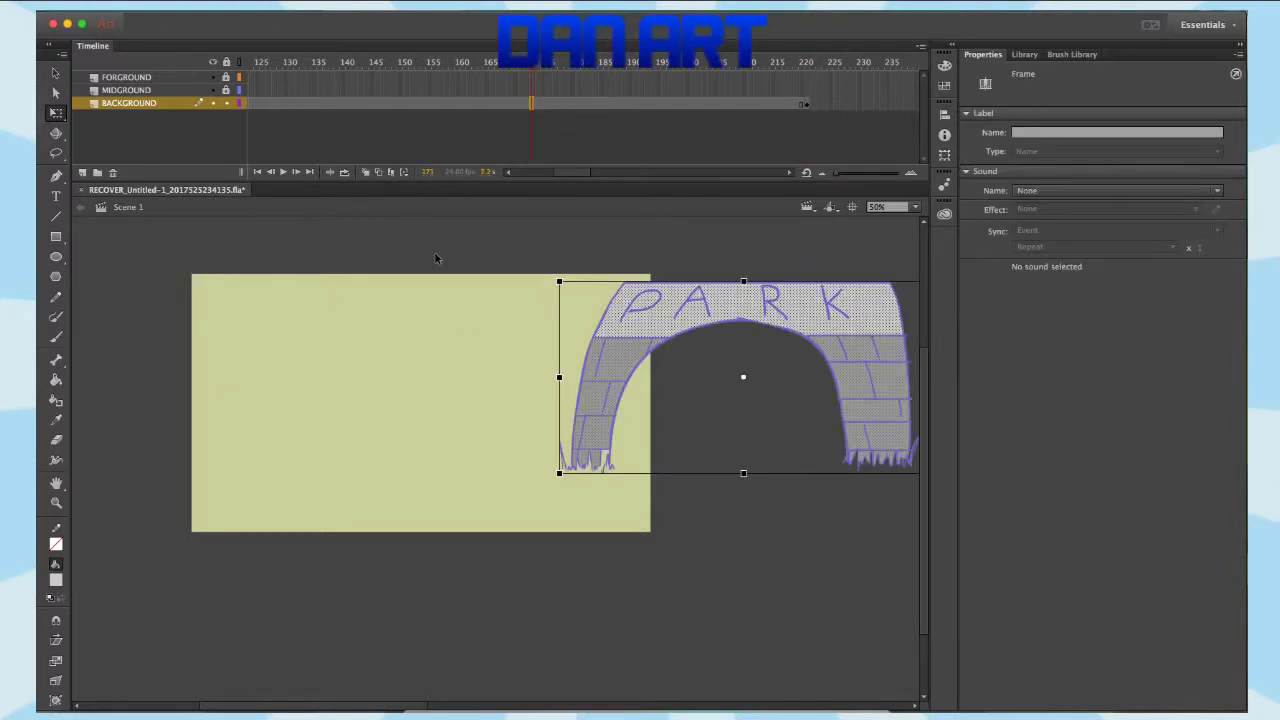
{"action": "left_click", "coordinate": [806, 104]}
{"action": "left_click_drag", "start_coordinate": [98, 394], "coordinate": [179, 423]}
{"action": "left_click", "coordinate": [640, 357]}
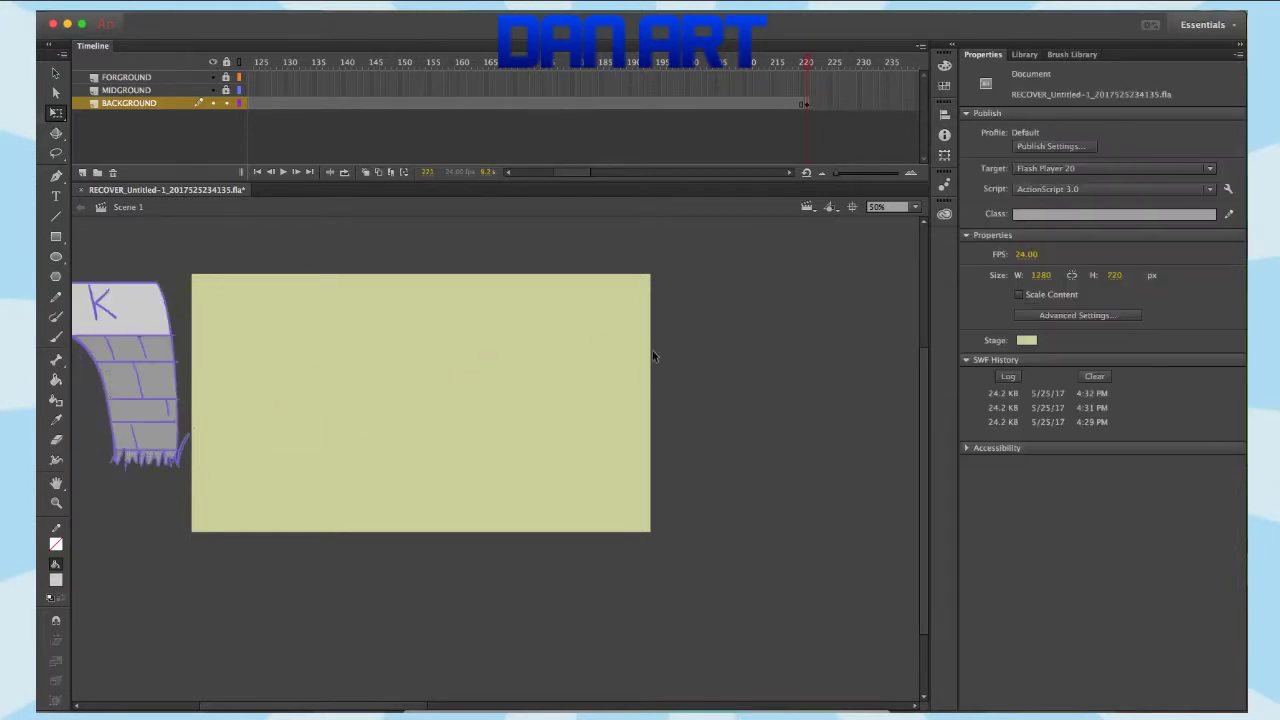
{"action": "left_click", "coordinate": [194, 428]}
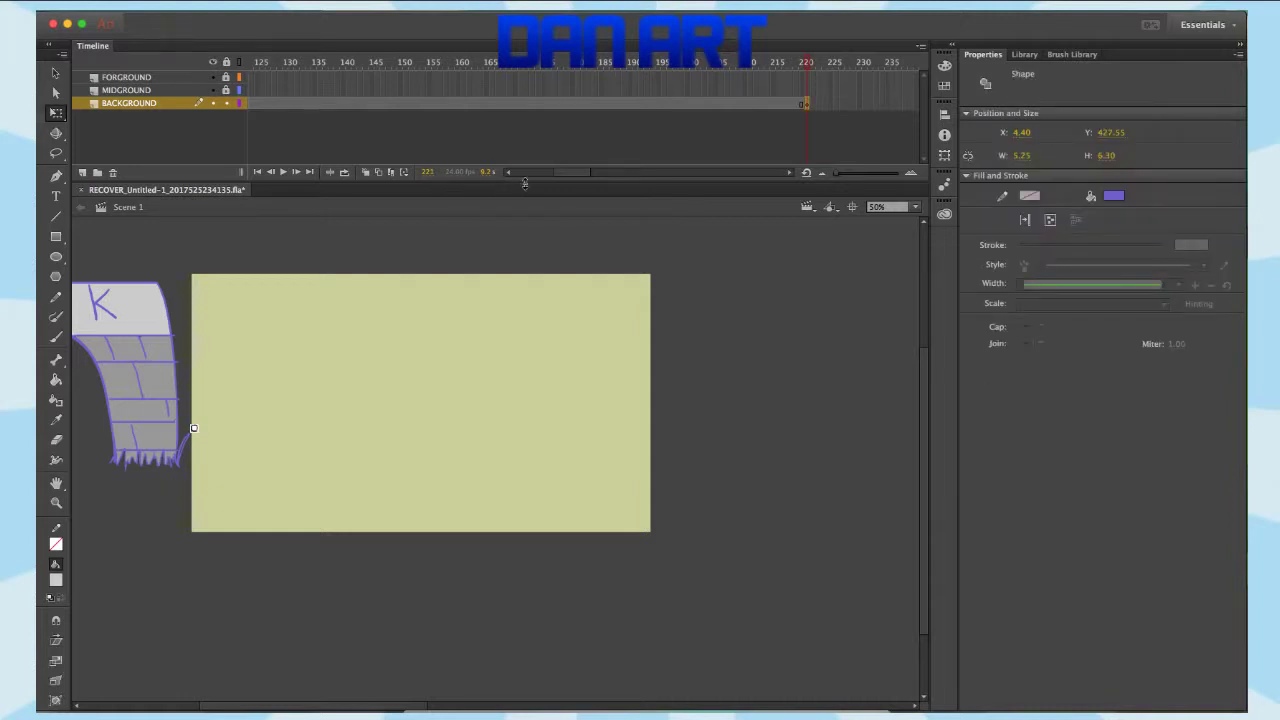
{"action": "left_click", "coordinate": [541, 246]}
- Create a classic tween between the archway's keyframes on the BACKGROUND layer and scrub back to frame 1
{"action": "left_click", "coordinate": [654, 104]}
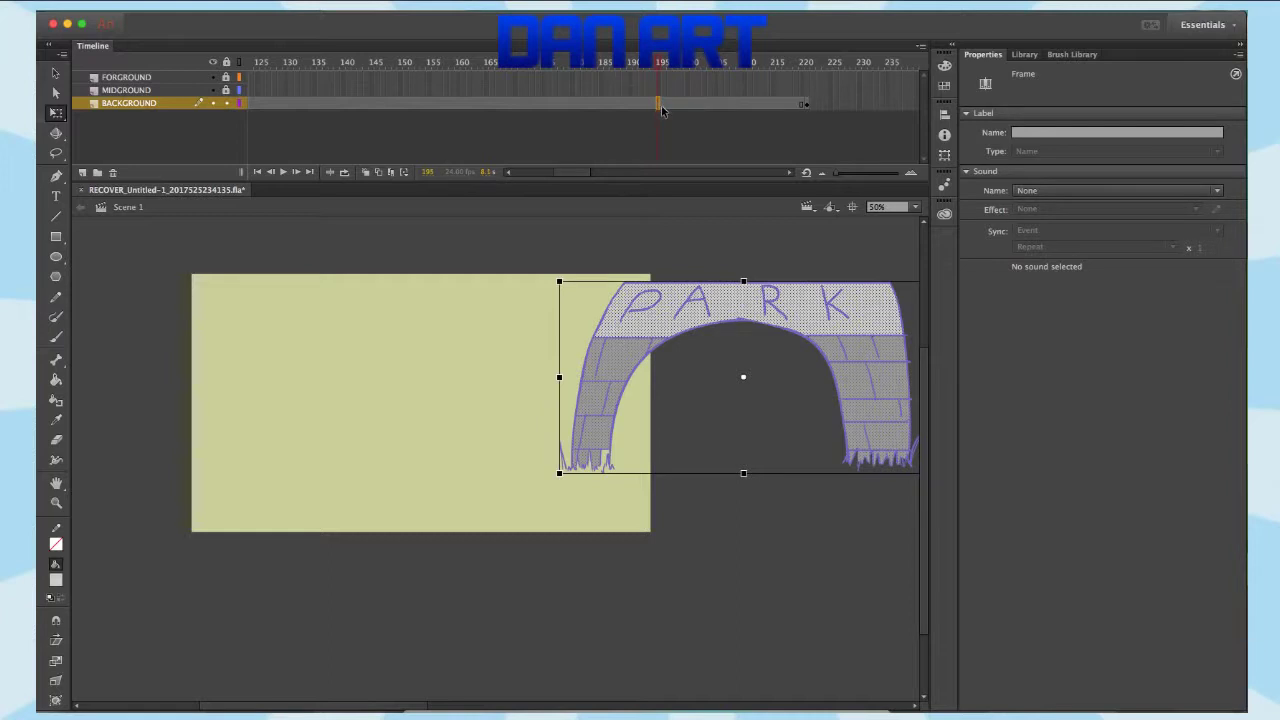
{"action": "right_click", "coordinate": [659, 108]}
{"action": "left_click", "coordinate": [773, 146]}
{"action": "left_click", "coordinate": [658, 58]}
{"action": "left_click_drag", "start_coordinate": [656, 70], "coordinate": [237, 102]}
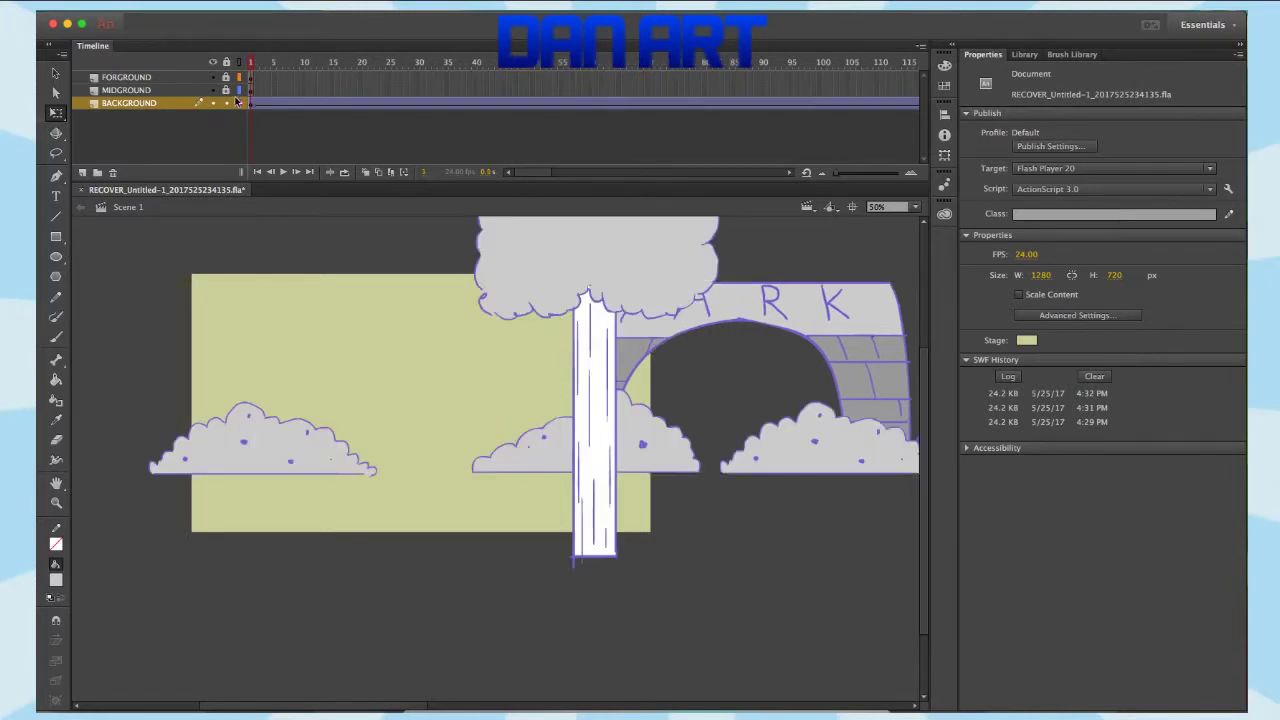
- Lock the BACKGROUND layer, unlock MIDGROUND and insert a keyframe on it at frame 180
{"action": "double_click", "coordinate": [178, 91]}
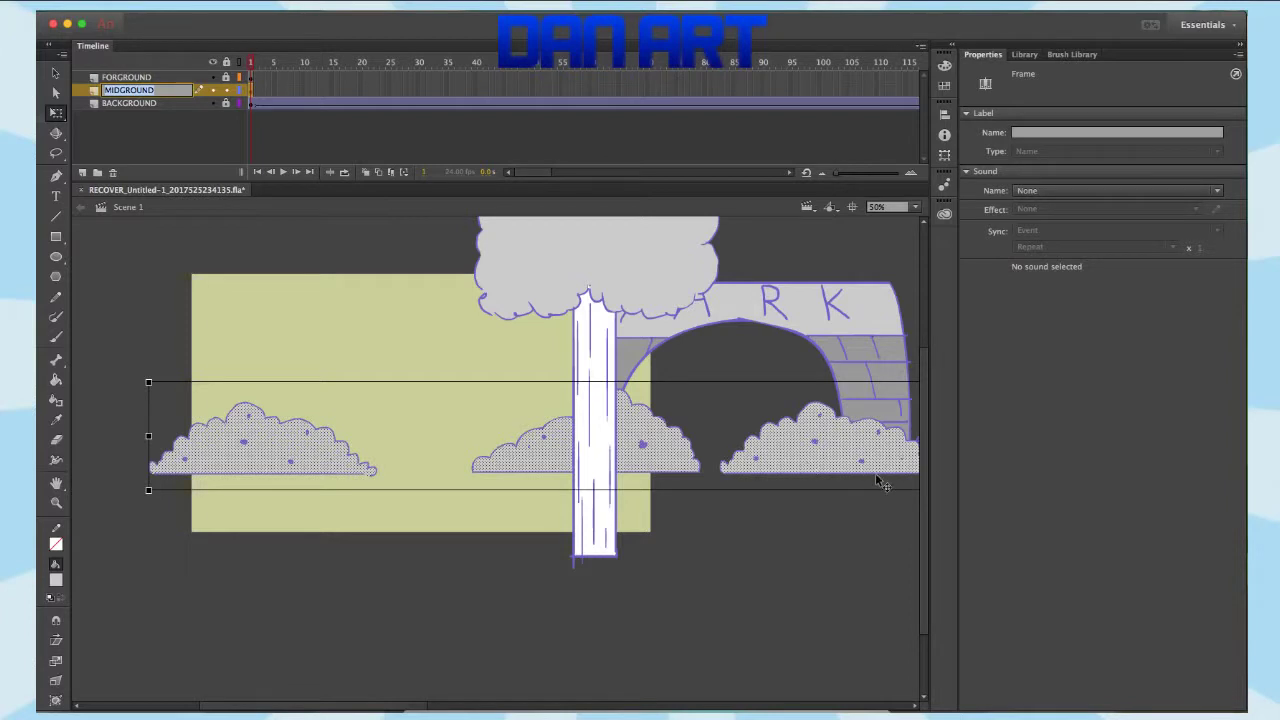
{"action": "left_click_drag", "start_coordinate": [257, 64], "coordinate": [389, 67]}
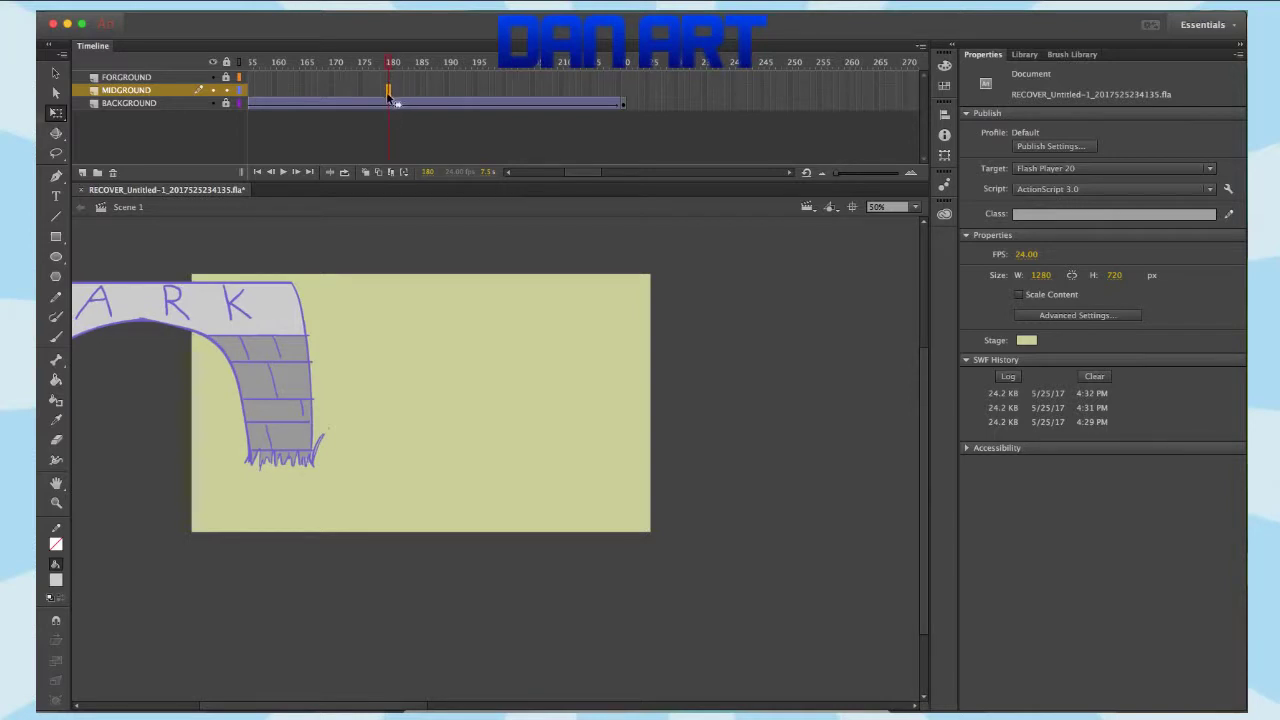
{"action": "right_click", "coordinate": [388, 95]}
{"action": "left_click", "coordinate": [548, 198]}
- At frame 180, shift the whole bush row left to about X -4666 so its last bushes lie on the stage
{"action": "left_click_drag", "start_coordinate": [893, 468], "coordinate": [603, 448]}
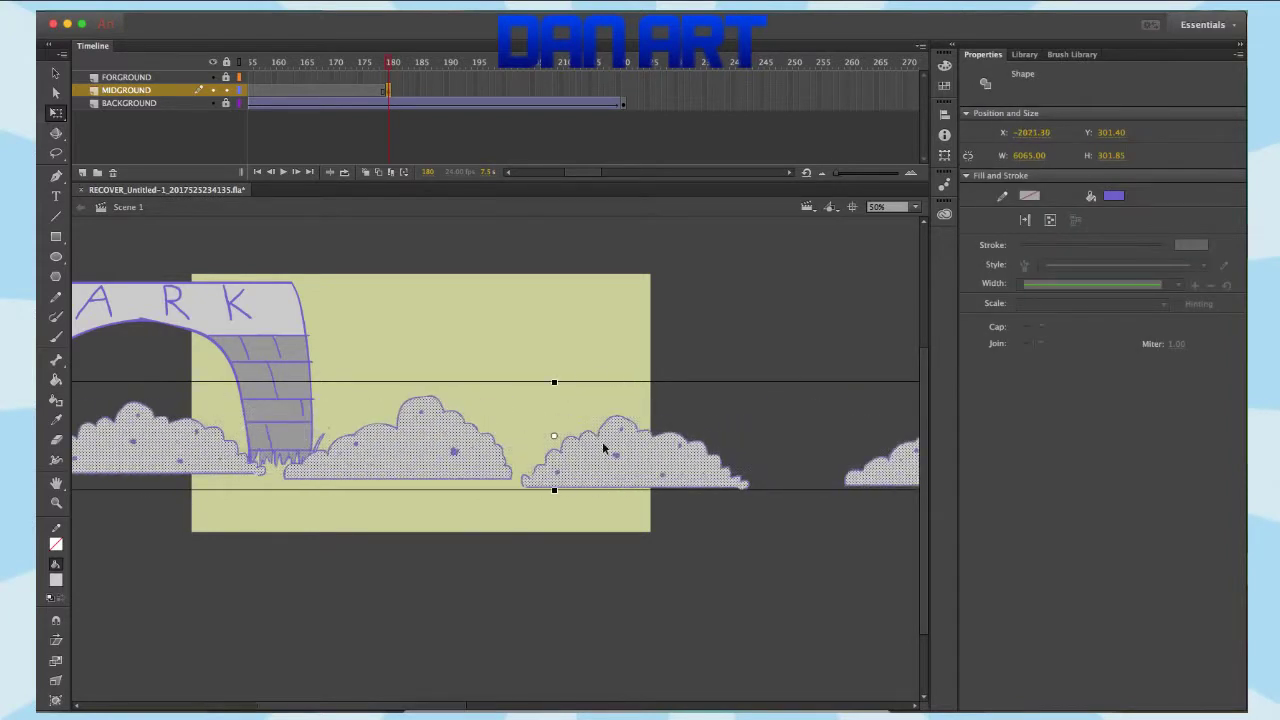
{"action": "left_click", "coordinate": [680, 541]}
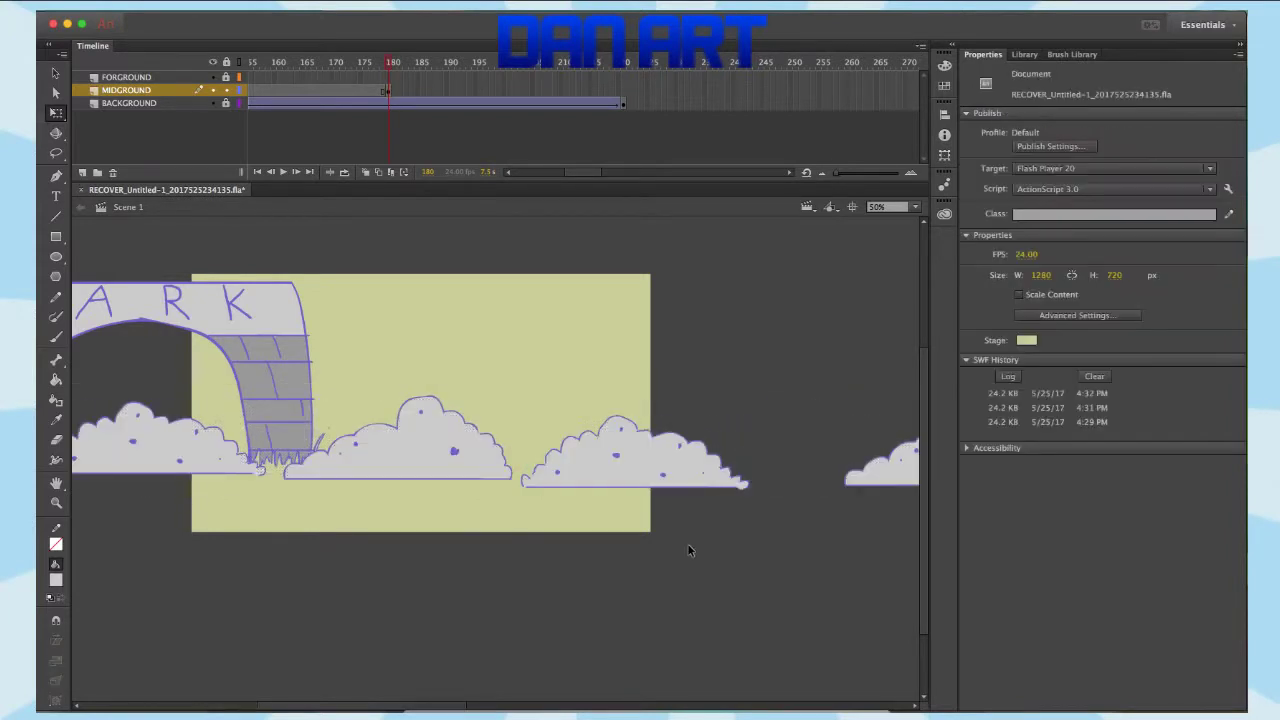
{"action": "left_click", "coordinate": [635, 476]}
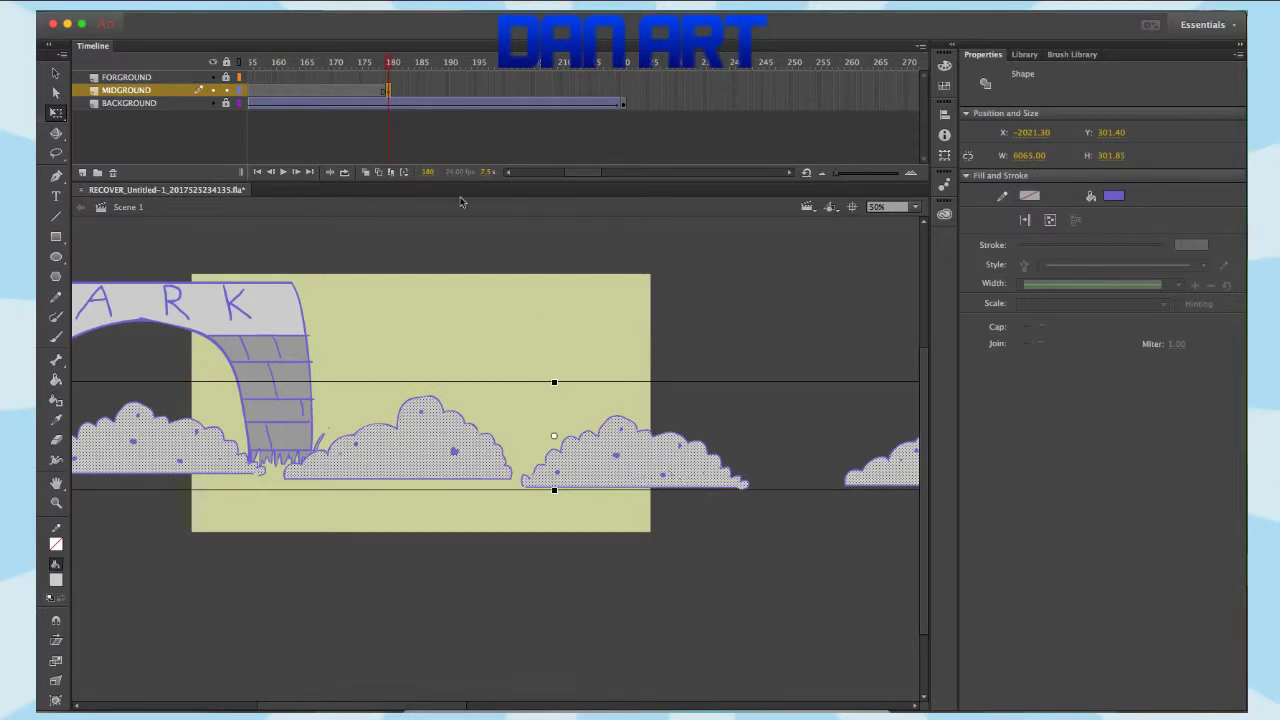
{"action": "left_click_drag", "start_coordinate": [665, 463], "coordinate": [258, 446]}
{"action": "left_click_drag", "start_coordinate": [753, 442], "coordinate": [632, 456]}
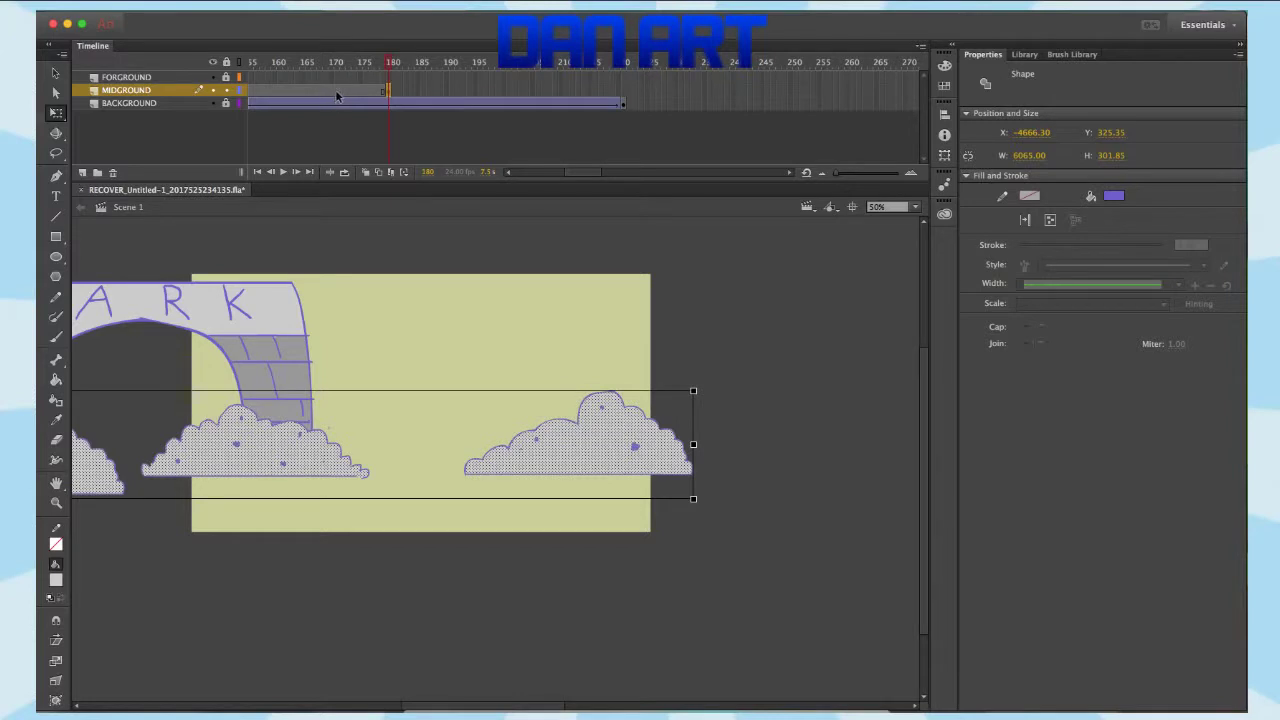
- Create a classic tween between the MIDGROUND layer's keyframes and scrub back through the bush movement to the start
{"action": "left_click_drag", "start_coordinate": [335, 98], "coordinate": [343, 93]}
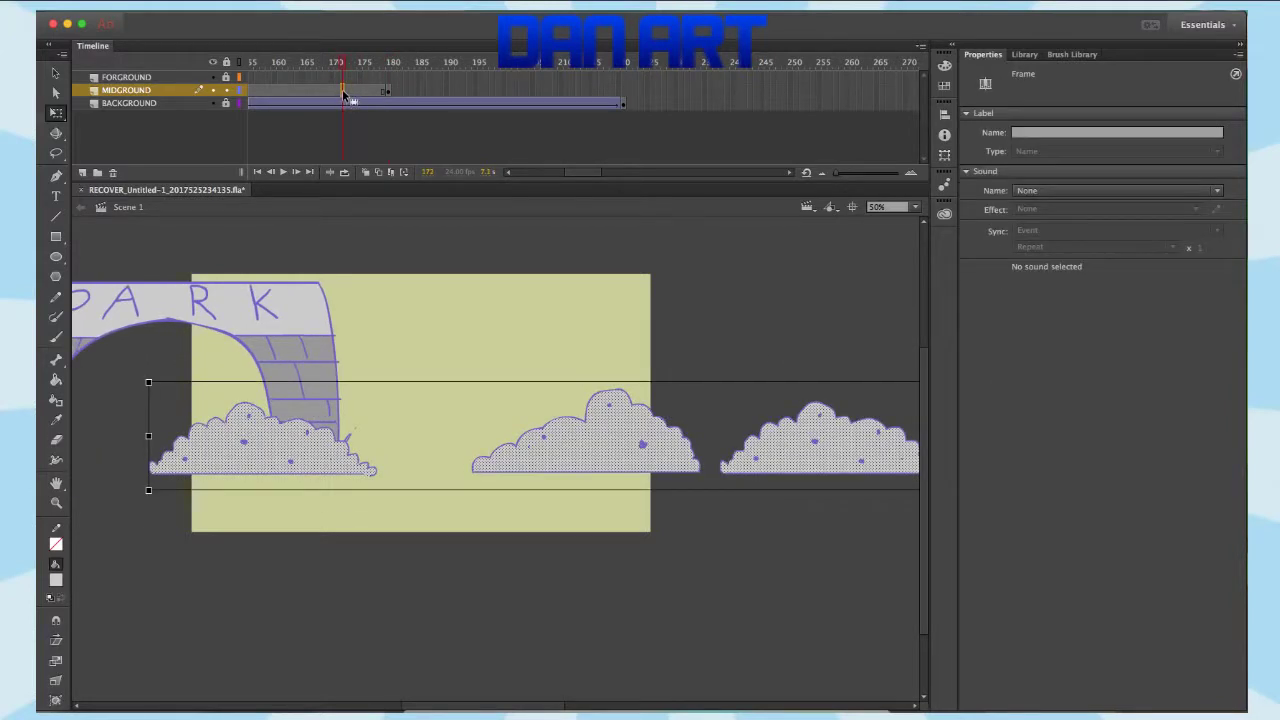
{"action": "right_click", "coordinate": [343, 93]}
{"action": "left_click", "coordinate": [420, 130]}
{"action": "left_click_drag", "start_coordinate": [342, 62], "coordinate": [133, 100]}
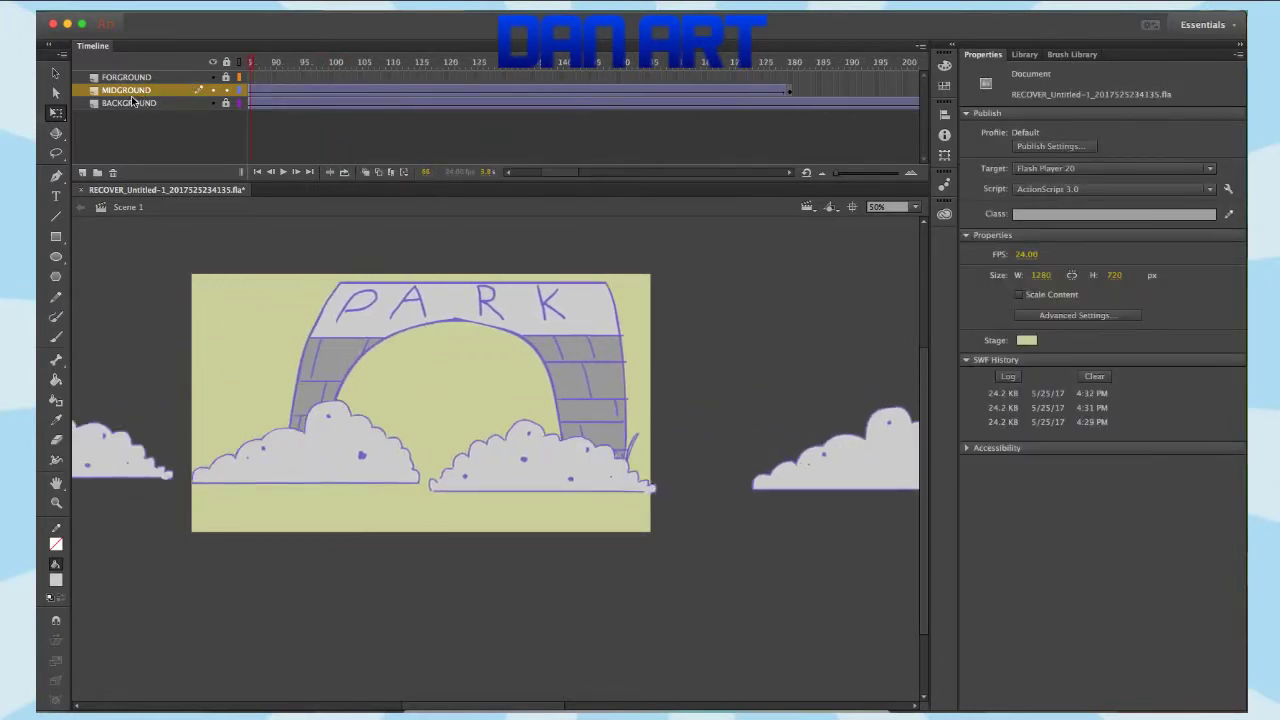
{"action": "left_click_drag", "start_coordinate": [252, 64], "coordinate": [156, 96]}
- Unlock the FORGROUND layer, preview the animation and insert a keyframe on that layer at frame 86
{"action": "left_click", "coordinate": [158, 76]}
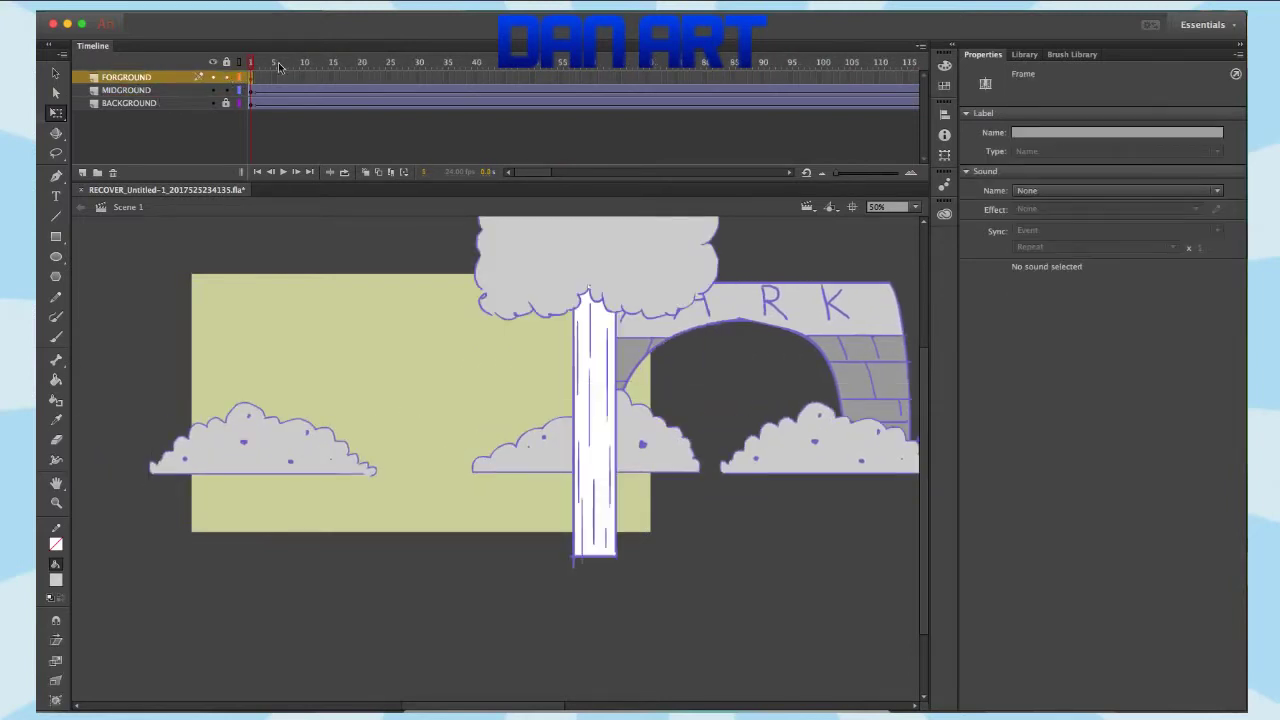
{"action": "key", "text": "Return"}
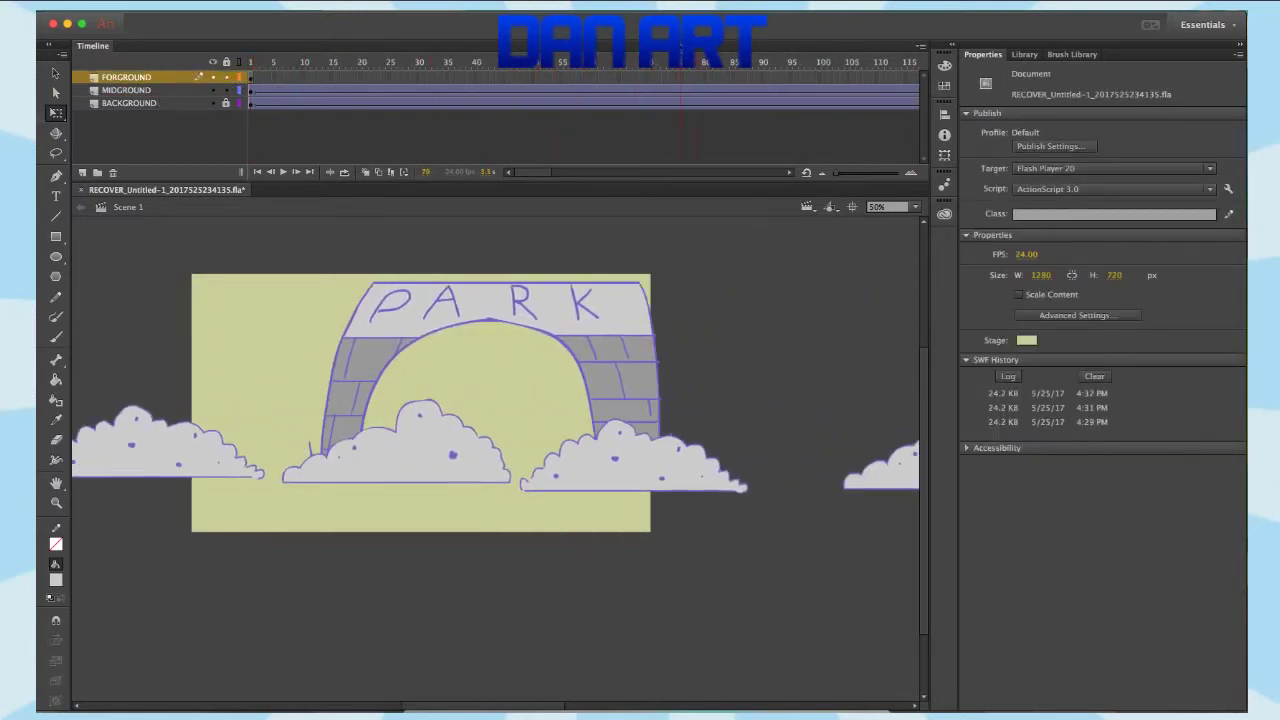
{"action": "left_click", "coordinate": [738, 79]}
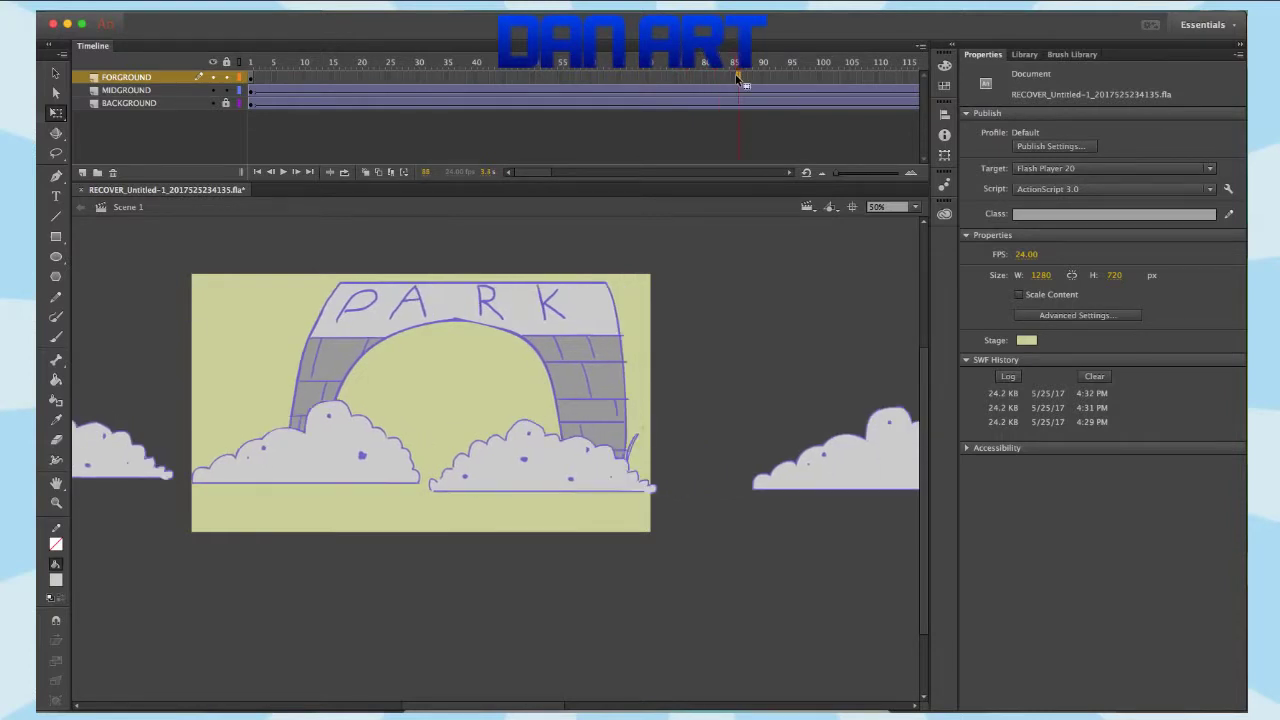
{"action": "right_click", "coordinate": [738, 75]}
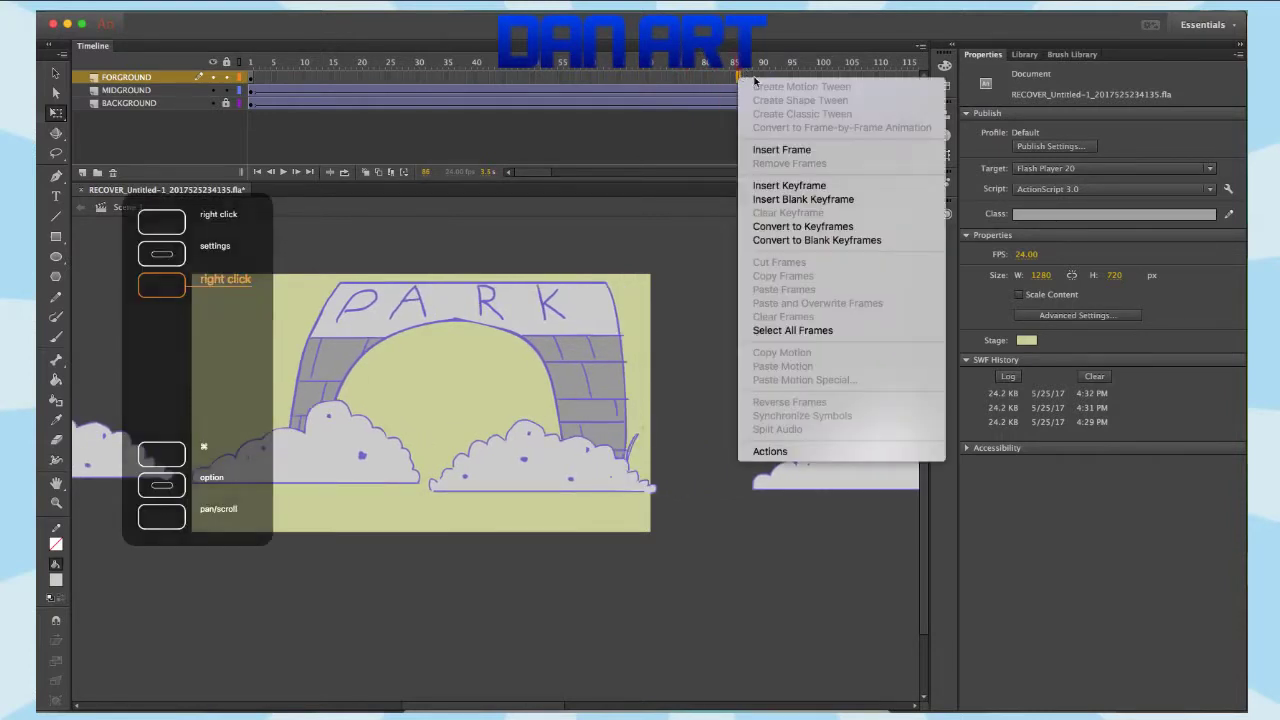
{"action": "left_click", "coordinate": [821, 186]}
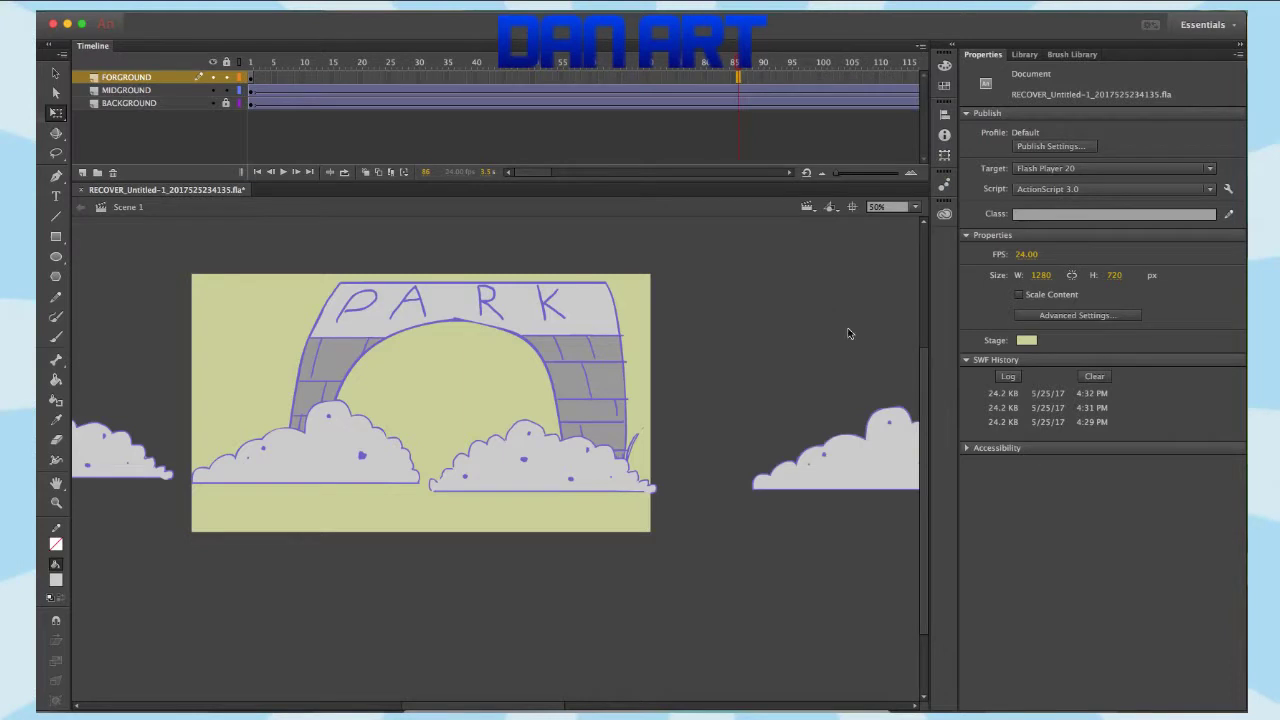
{"action": "key", "text": "super+v"}
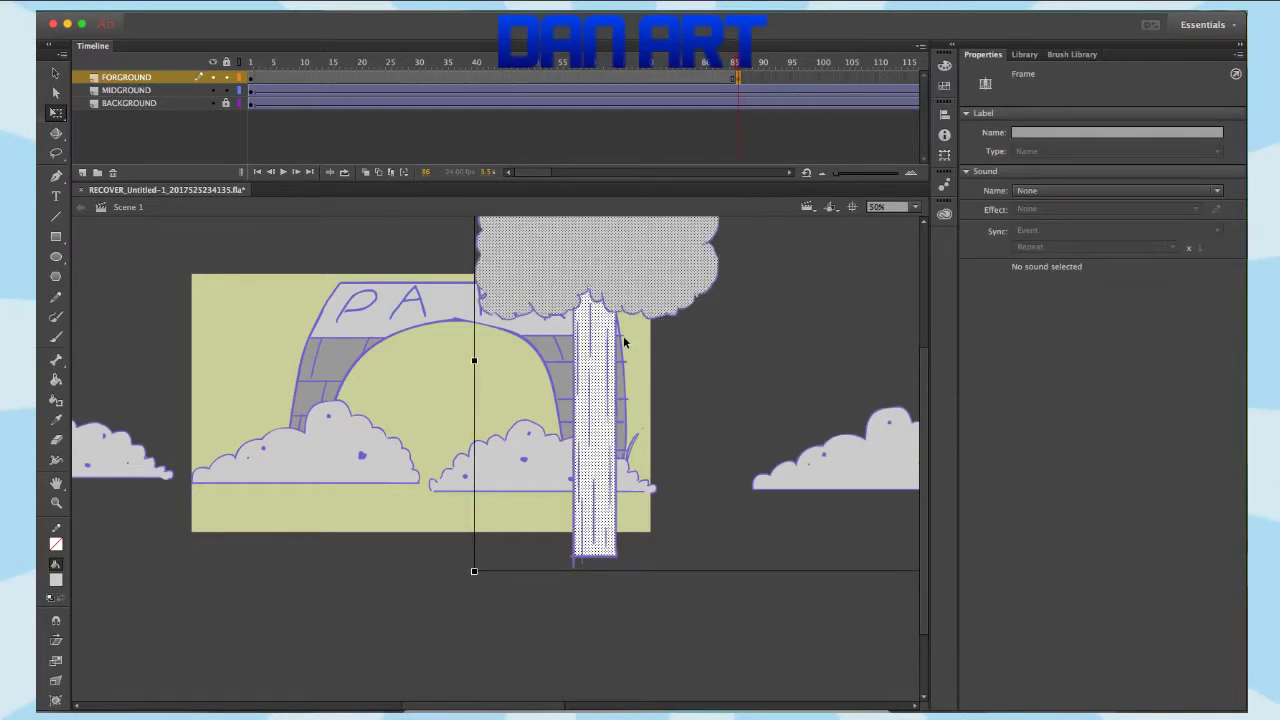
- At frame 86, shift the tree row horizontally left to about X -4572 so its last trees stand on the stage
{"action": "left_click_drag", "start_coordinate": [637, 288], "coordinate": [162, 308], "text": "shift"}
{"action": "left_click_drag", "start_coordinate": [629, 277], "coordinate": [245, 318], "text": "shift"}
{"action": "left_click_drag", "start_coordinate": [571, 262], "coordinate": [169, 302], "text": "shift"}
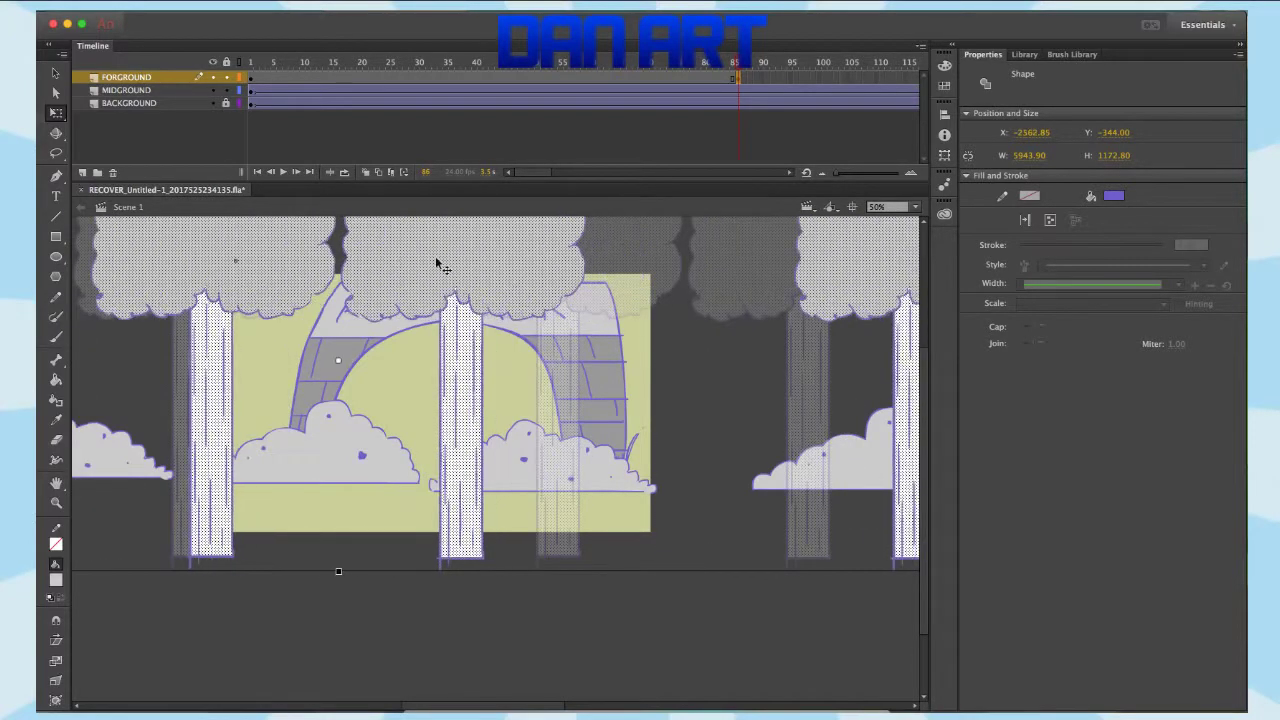
{"action": "left_click_drag", "start_coordinate": [911, 287], "coordinate": [576, 287], "text": "shift"}
{"action": "left_click_drag", "start_coordinate": [326, 297], "coordinate": [216, 302], "text": "shift"}
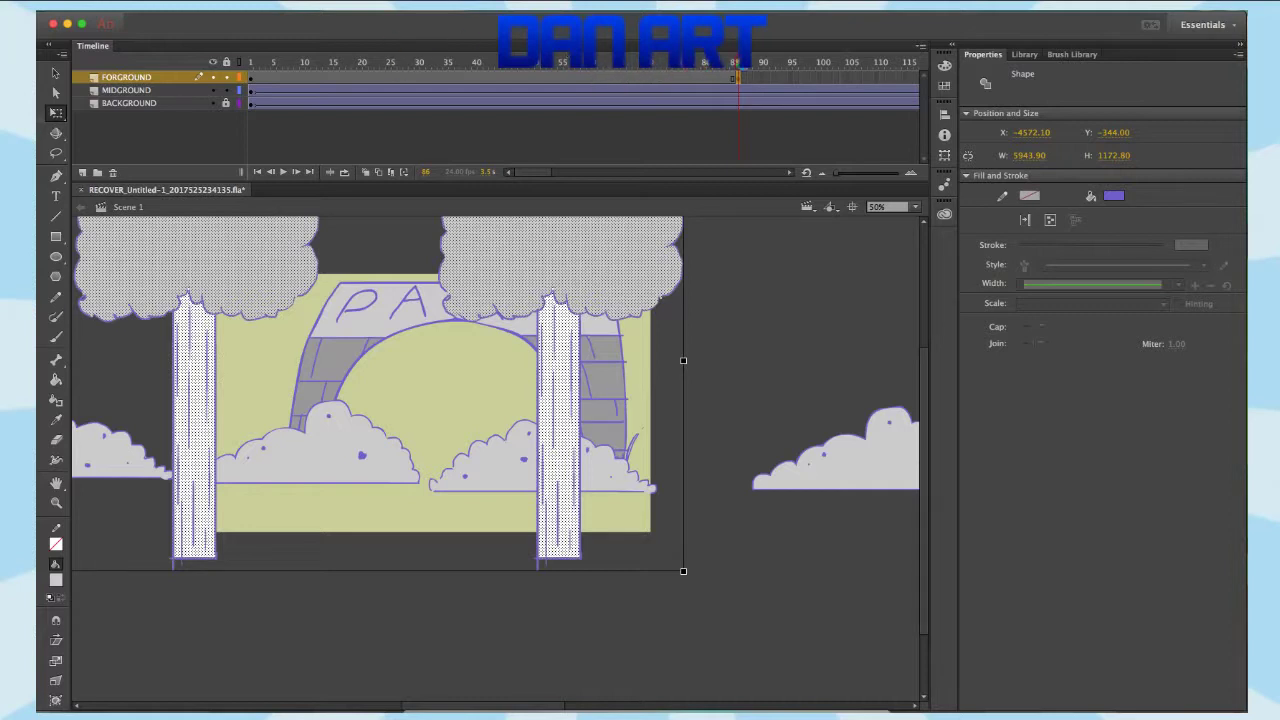
{"action": "left_click_drag", "start_coordinate": [737, 62], "coordinate": [663, 58]}
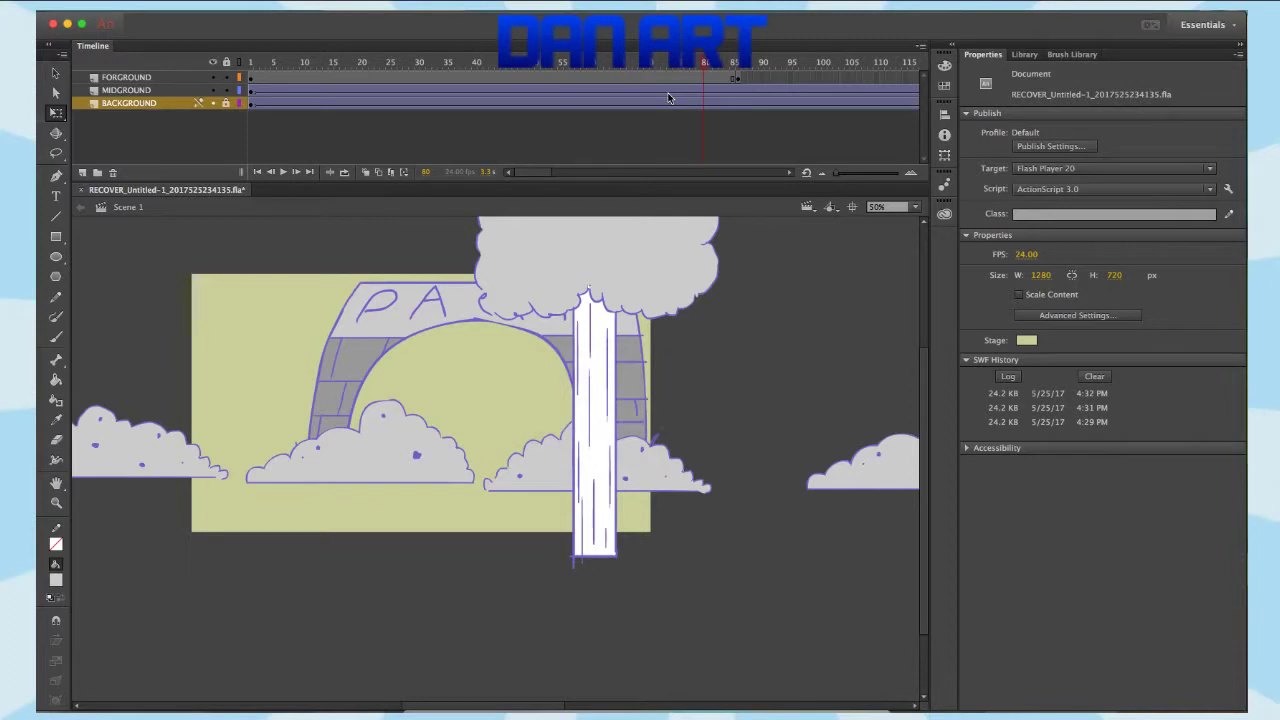
- Create a classic tween between the FORGROUND layer's keyframes, then scrub and play through the tree movement
{"action": "left_click_drag", "start_coordinate": [706, 64], "coordinate": [543, 70]}
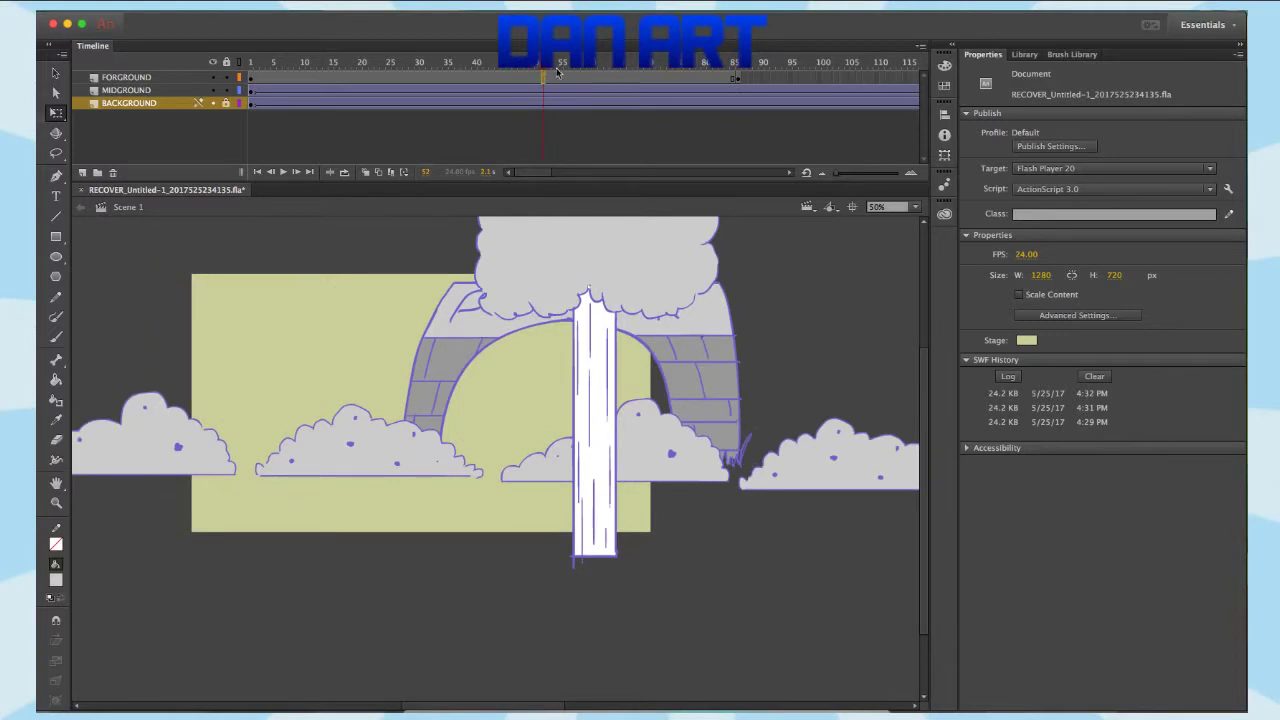
{"action": "left_click", "coordinate": [542, 77]}
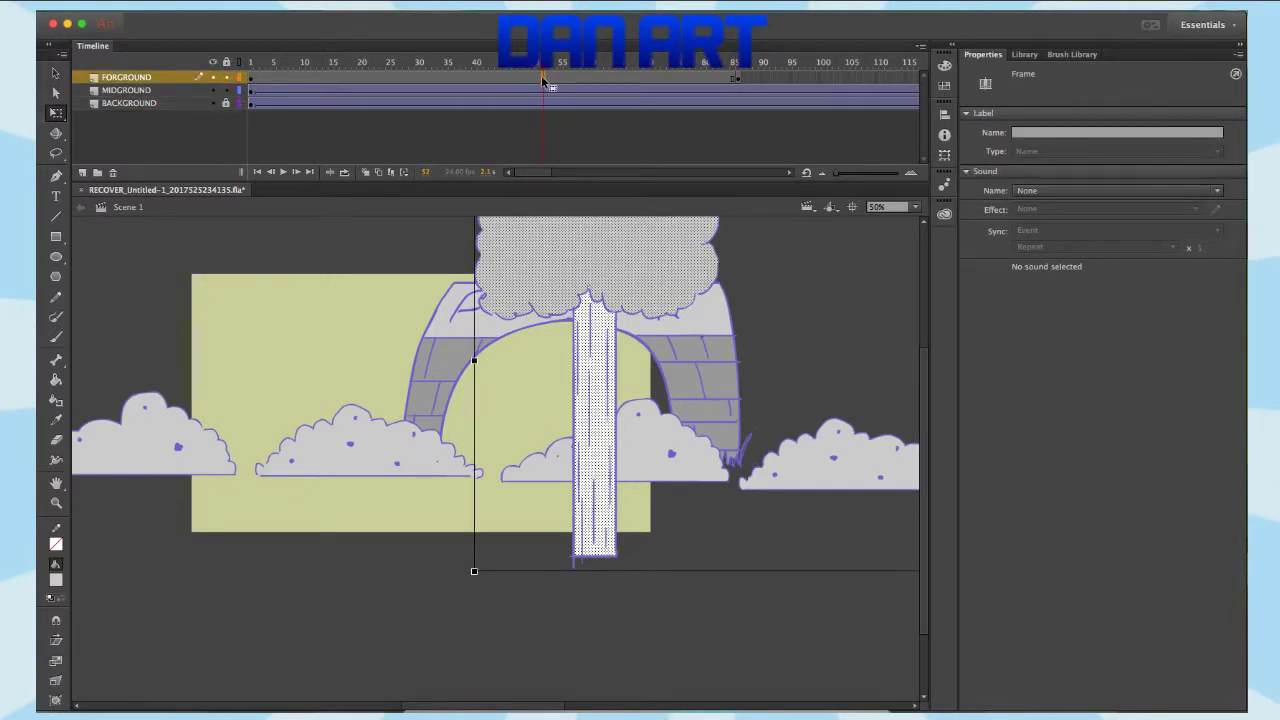
{"action": "right_click", "coordinate": [542, 77]}
{"action": "left_click", "coordinate": [639, 117]}
{"action": "left_click", "coordinate": [605, 64]}
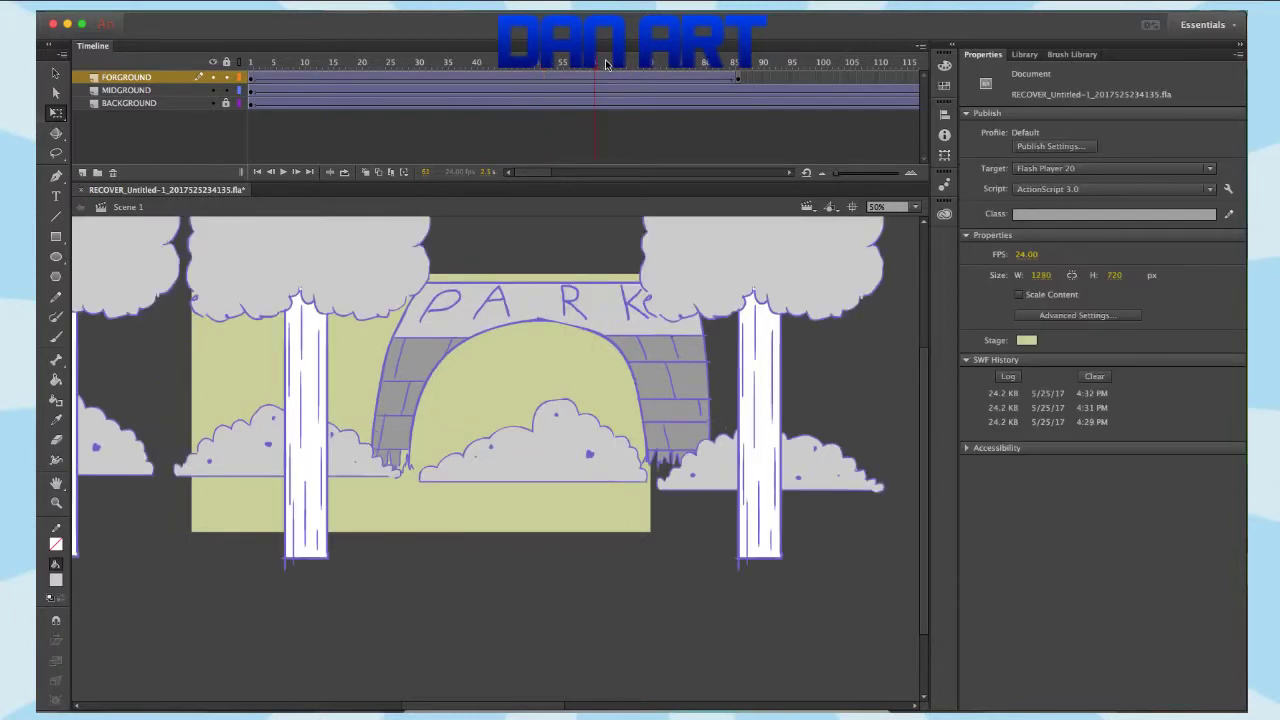
{"action": "left_click_drag", "start_coordinate": [600, 58], "coordinate": [720, 116]}
{"action": "key", "text": "Return"}
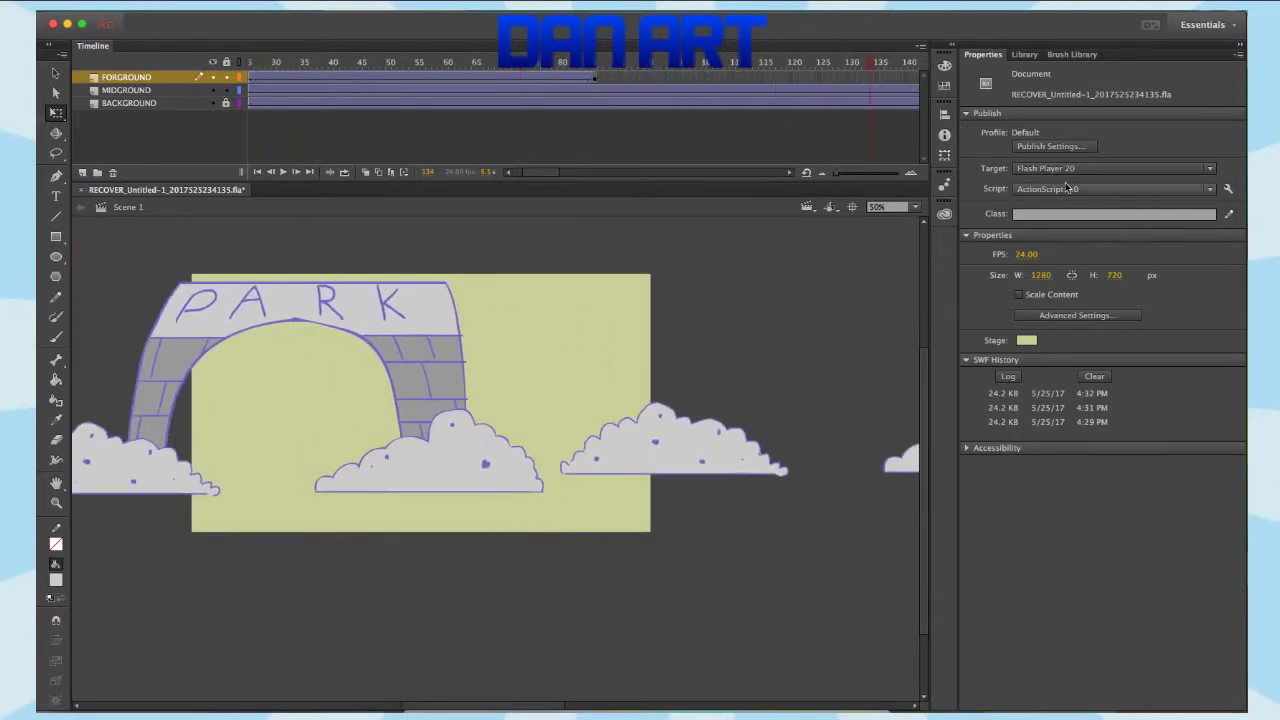
- Insert keyframes at frame 221 on the FORGROUND and MIDGROUND layers to match the end of the background animation
{"action": "left_click_drag", "start_coordinate": [871, 60], "coordinate": [589, 66]}
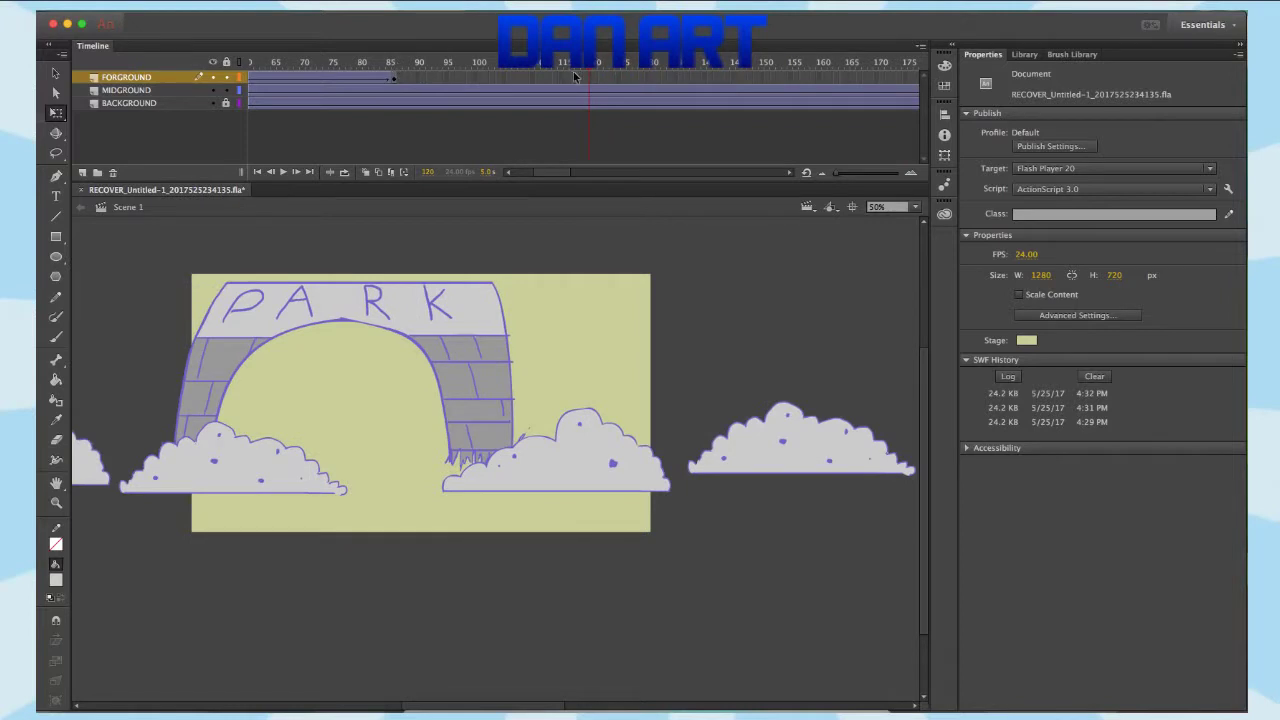
{"action": "left_click_drag", "start_coordinate": [589, 65], "coordinate": [986, 78]}
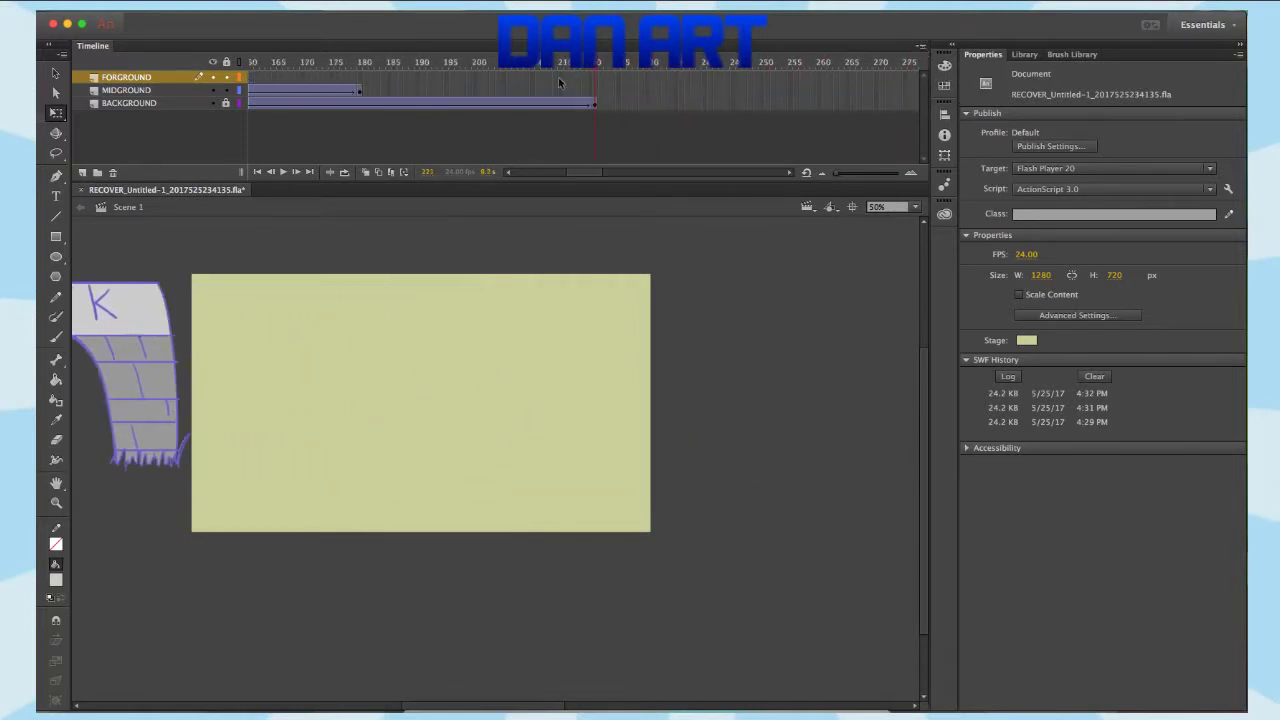
{"action": "left_click_drag", "start_coordinate": [597, 76], "coordinate": [597, 103]}
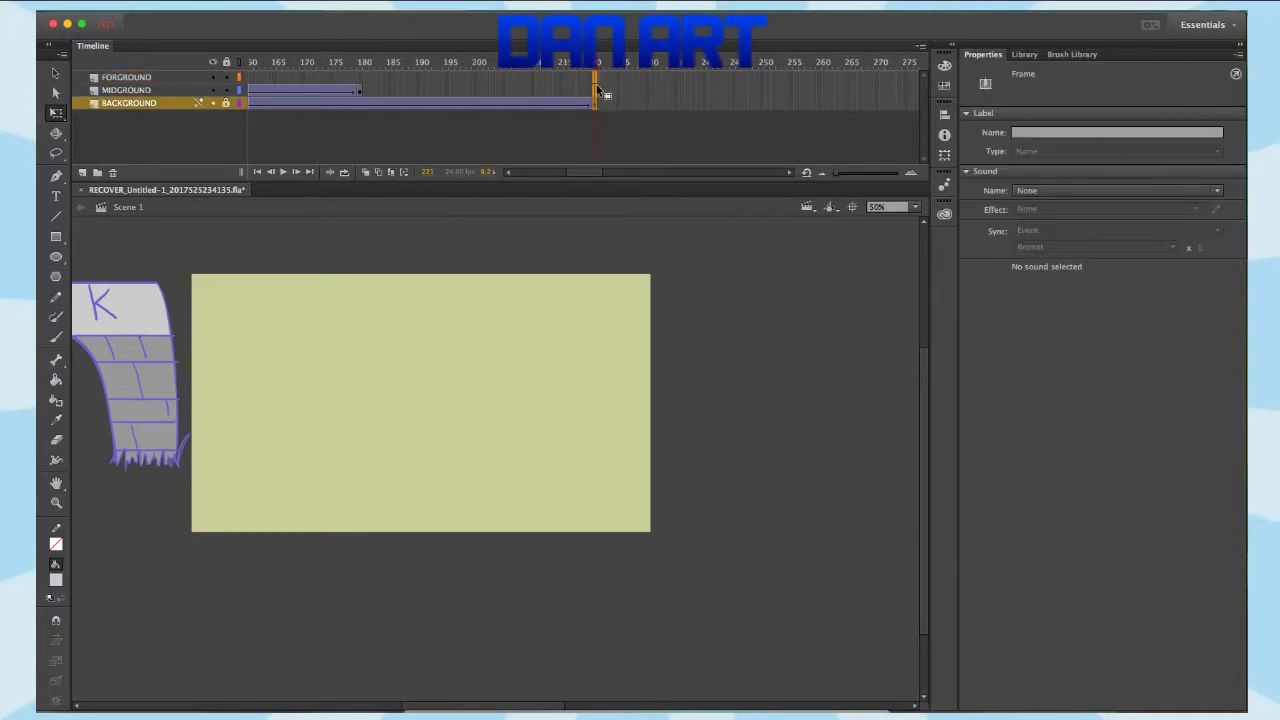
{"action": "right_click", "coordinate": [594, 84]}
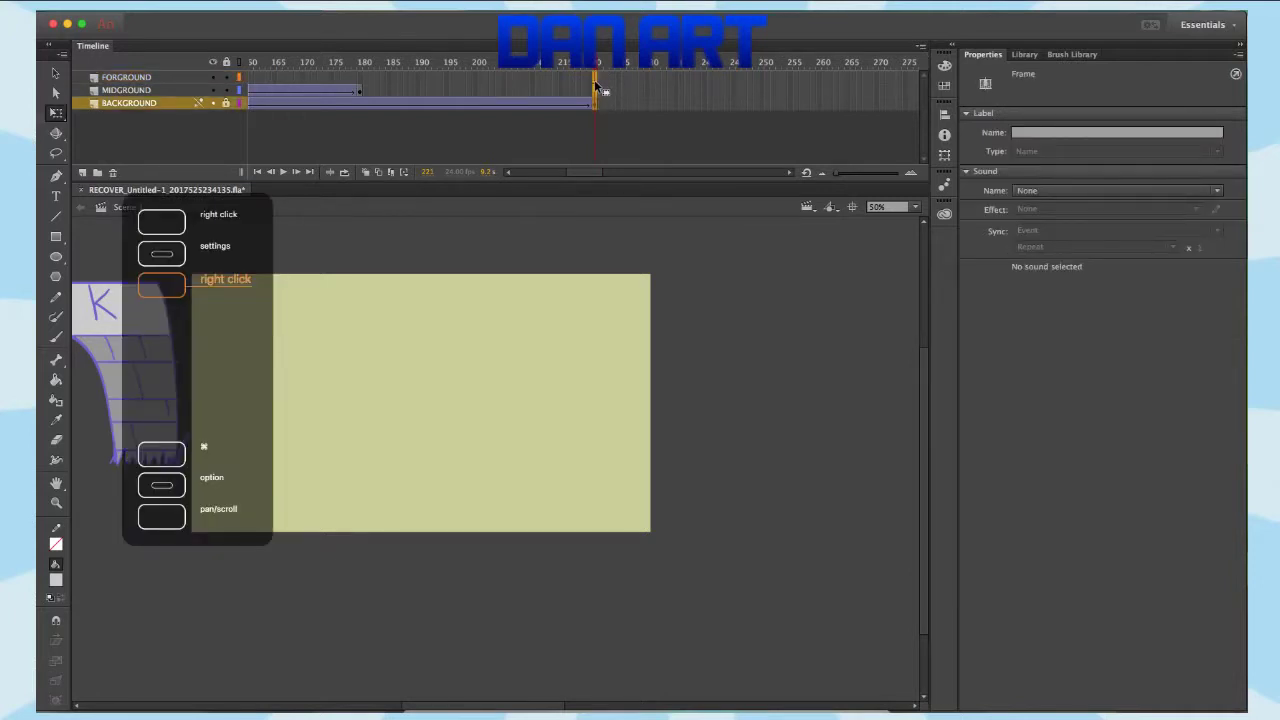
{"action": "left_click", "coordinate": [679, 194]}
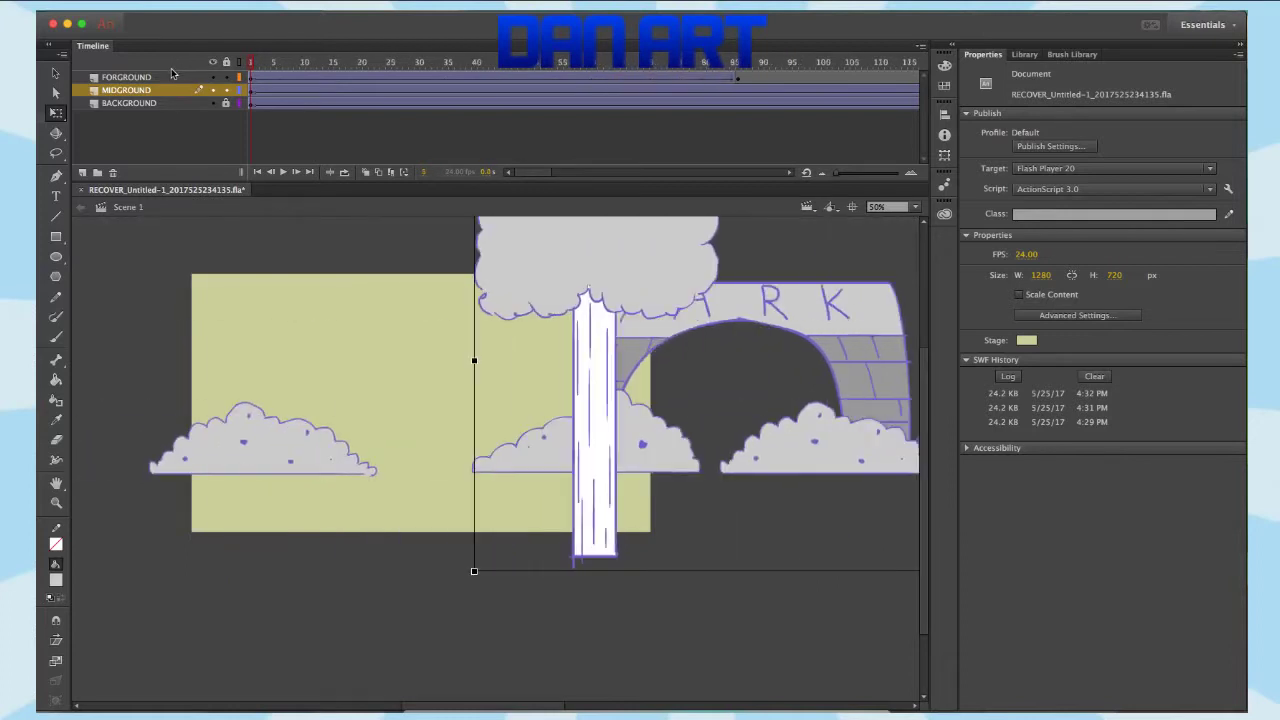
- Play the whole animation and check the parallax effect in the test movie, closing its window when done
{"action": "key", "text": "super+z"}
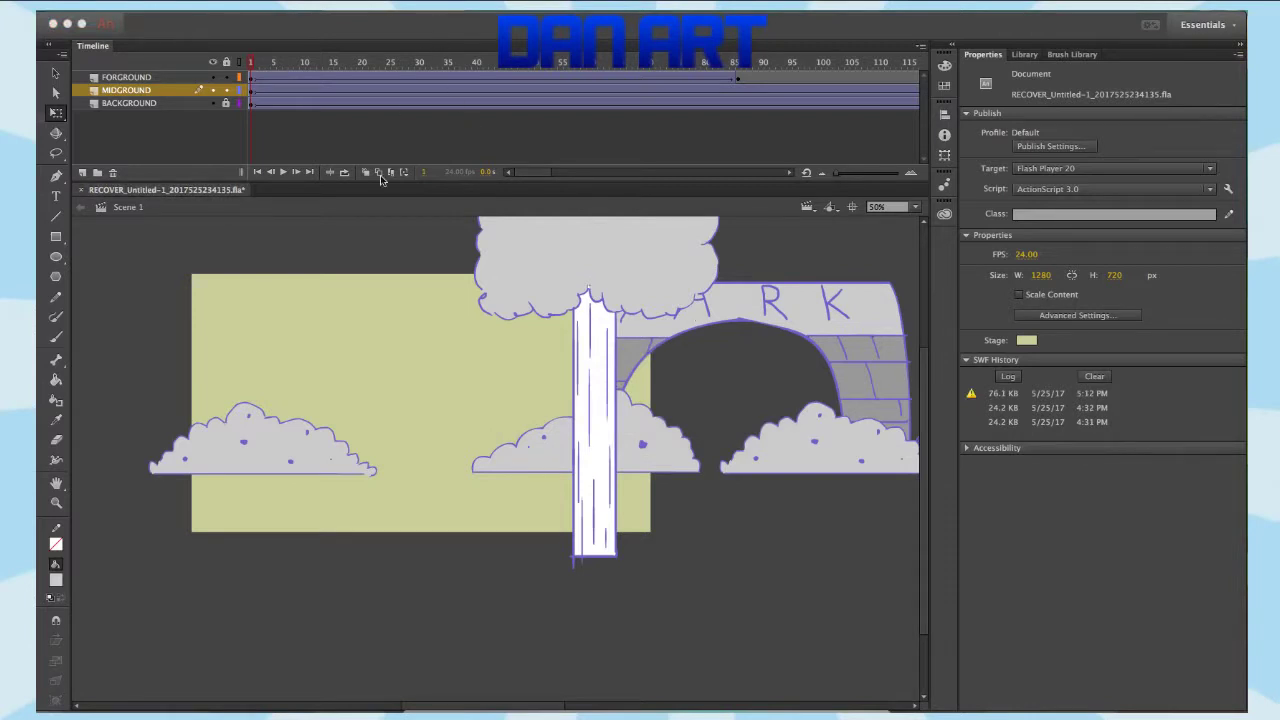
{"action": "left_click", "coordinate": [284, 172]}
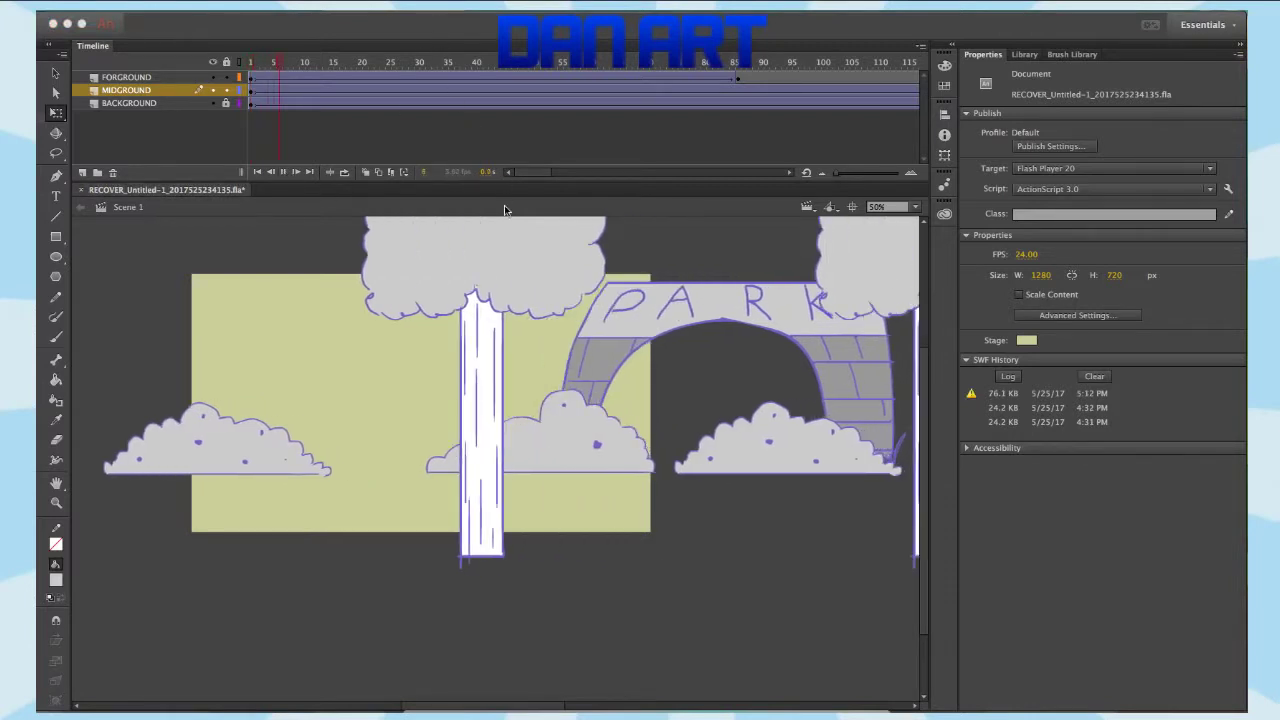
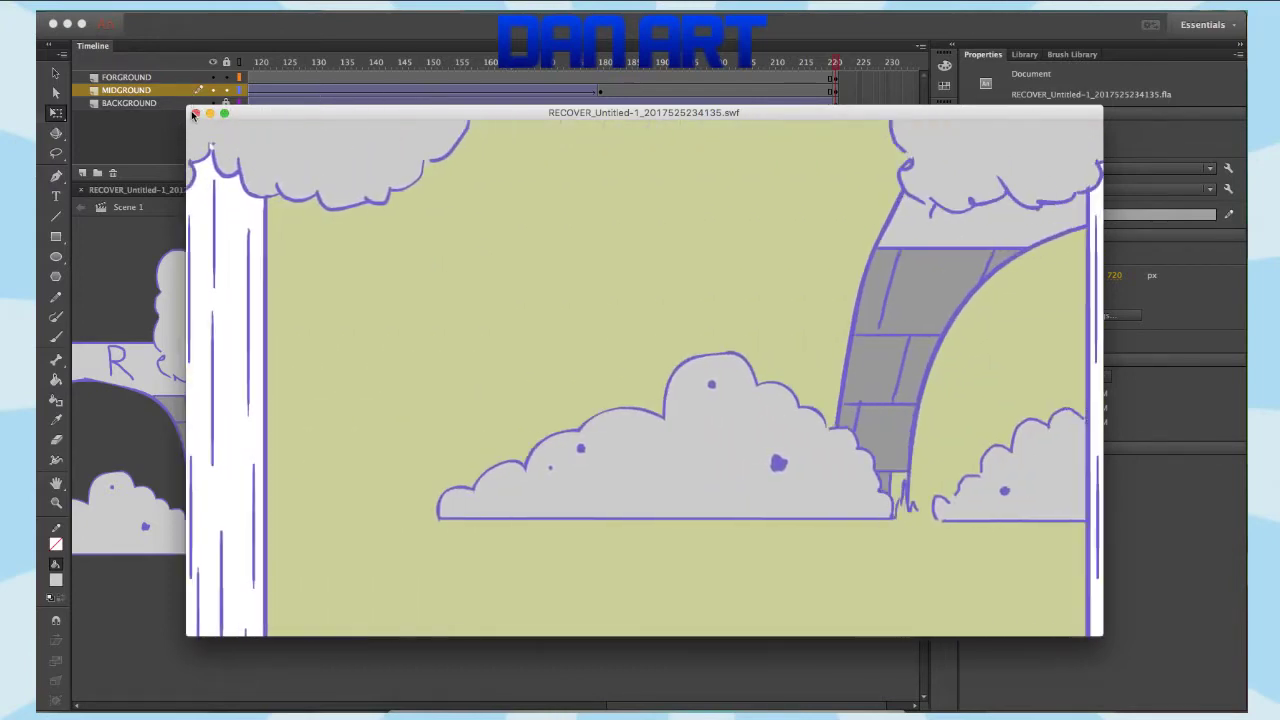
{"action": "left_click", "coordinate": [196, 113]}
- At frame 86 on the FORGROUND layer, shift the tree row farther left so its last tree lies just outside the stage
{"action": "left_click_drag", "start_coordinate": [700, 65], "coordinate": [240, 88]}
{"action": "left_click", "coordinate": [185, 78]}
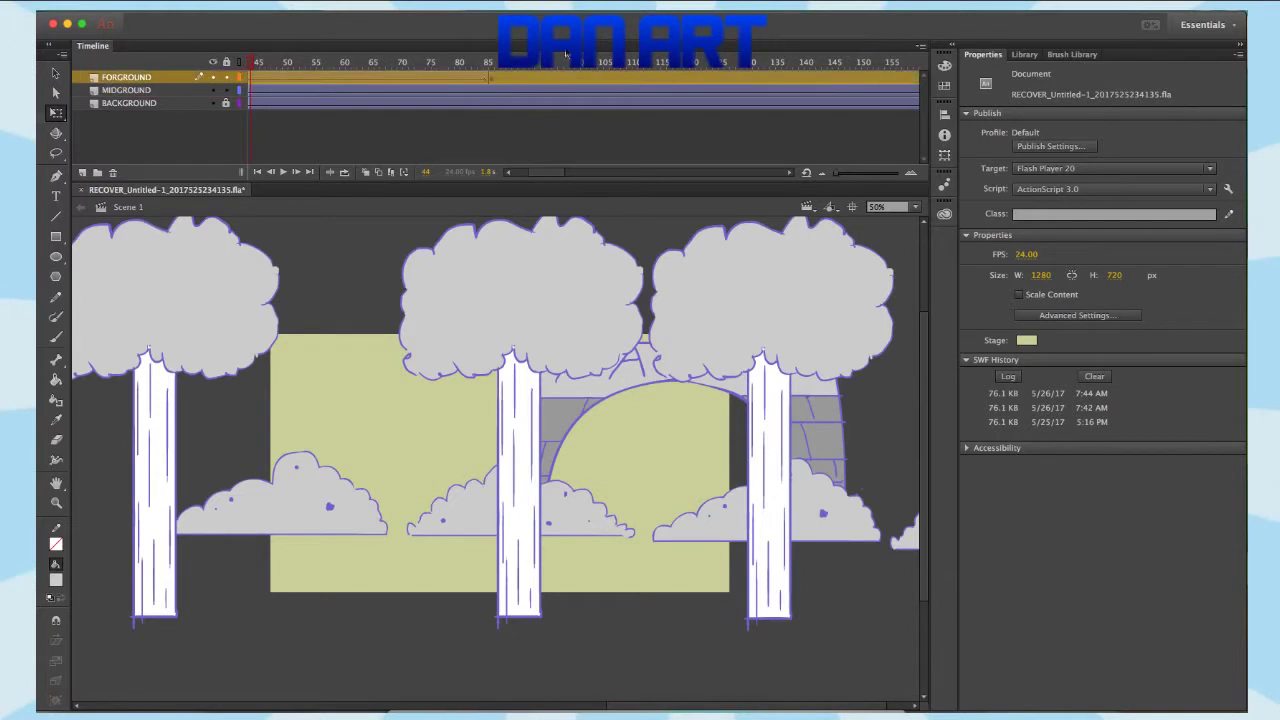
{"action": "left_click", "coordinate": [494, 77]}
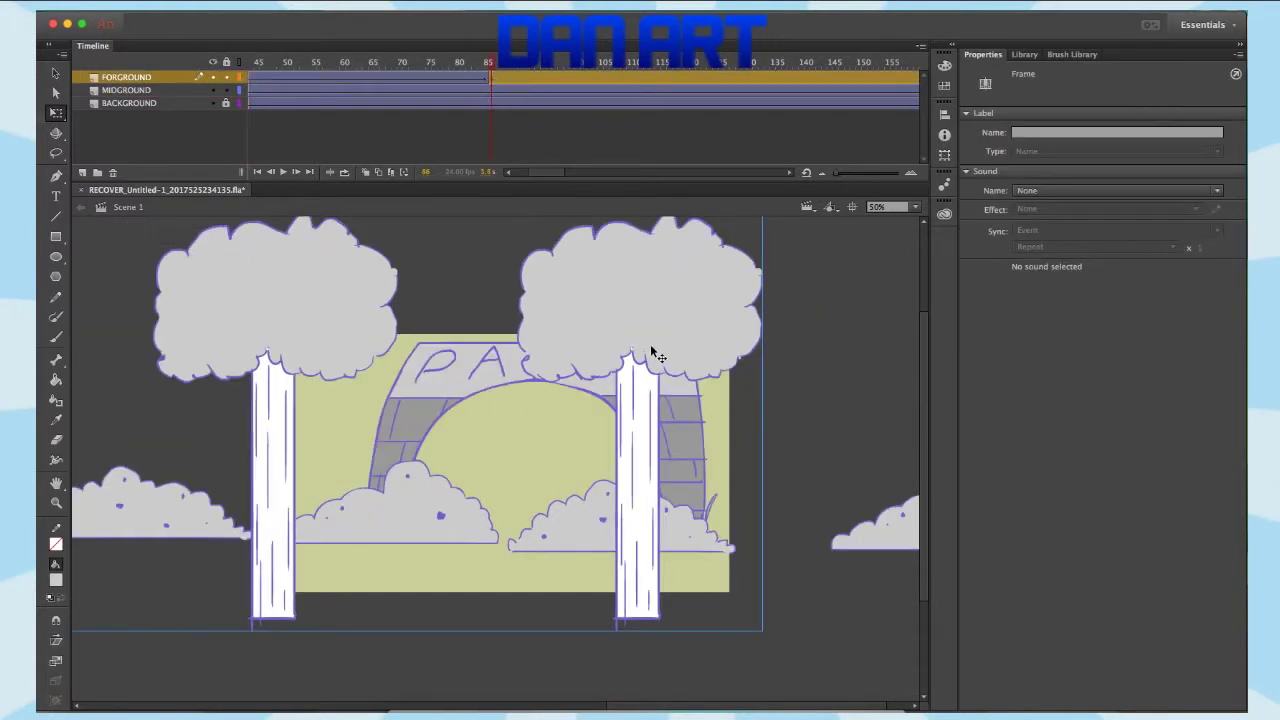
{"action": "left_click_drag", "start_coordinate": [651, 345], "coordinate": [155, 351]}
{"action": "left_click", "coordinate": [341, 312]}
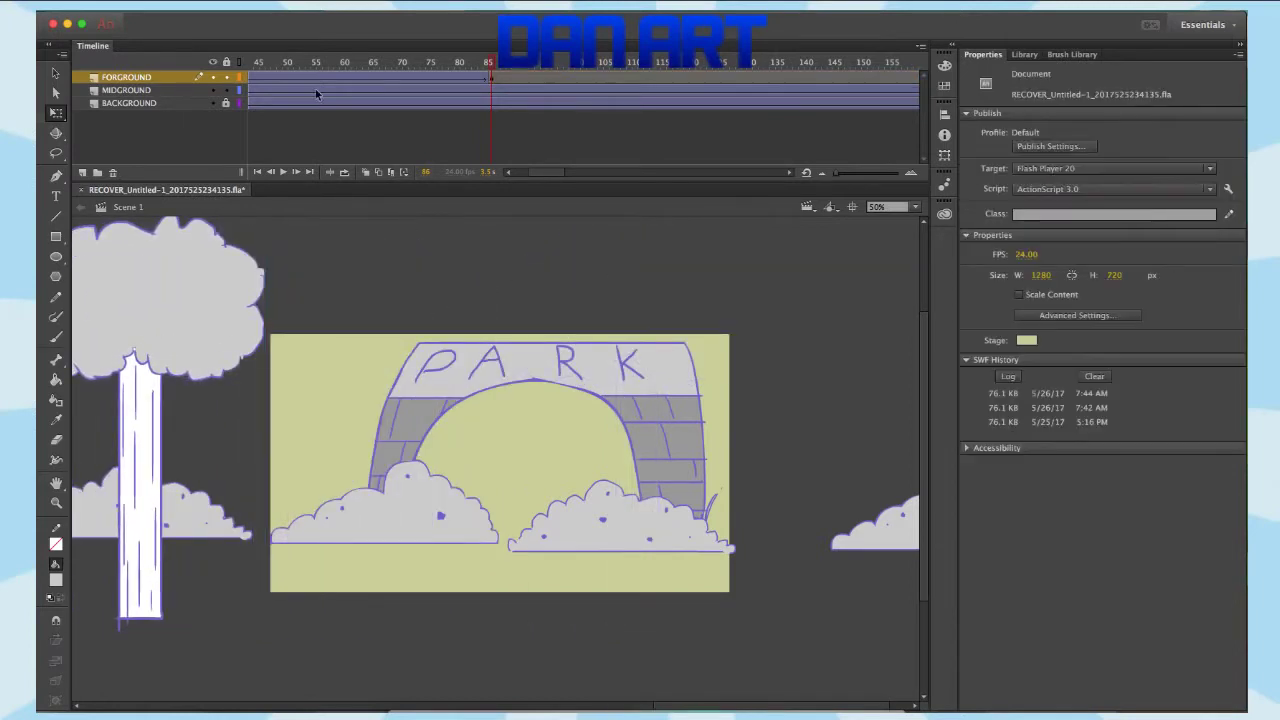
- At frame 180 on the MIDGROUND layer, shift the bush row farther left so its last bush lies off the stage
{"action": "left_click_drag", "start_coordinate": [553, 174], "coordinate": [574, 177]}
{"action": "left_click", "coordinate": [641, 91]}
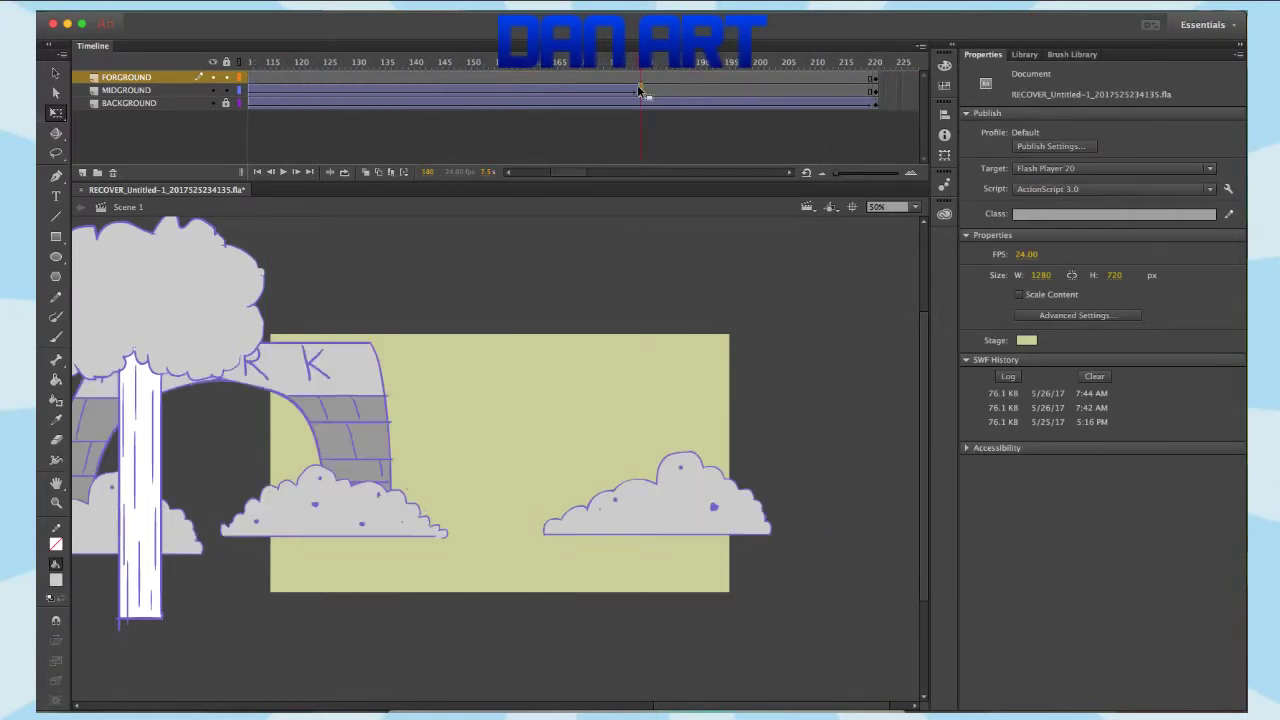
{"action": "left_click_drag", "start_coordinate": [672, 520], "coordinate": [170, 527]}
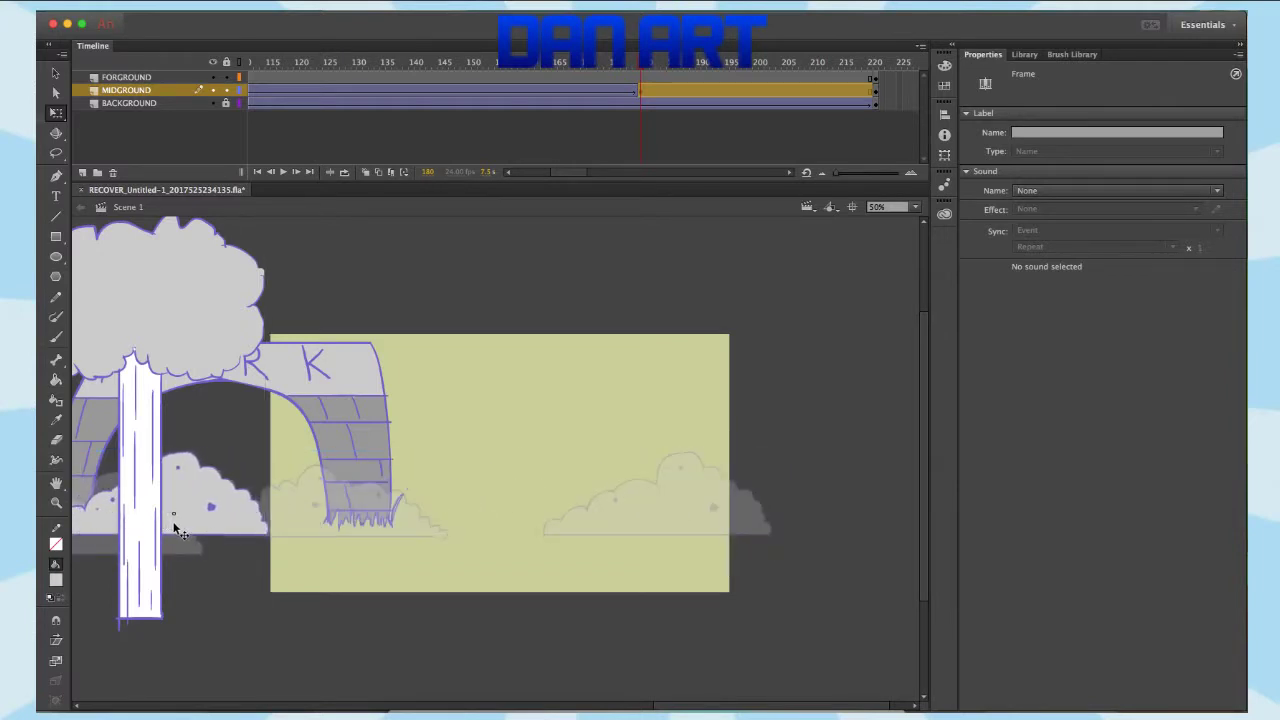
{"action": "left_click", "coordinate": [490, 270]}
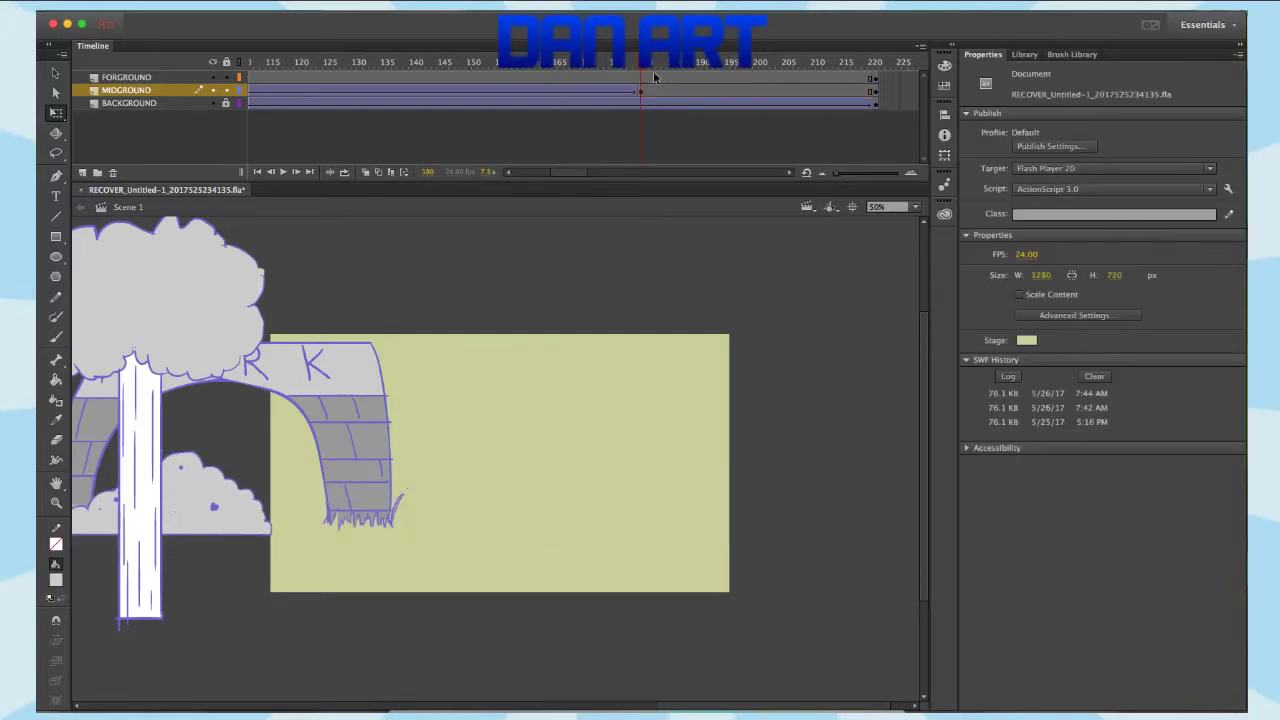
- Return to frame 1, test the movie to check the trees and bushes leaving the stage, and close it
{"action": "left_click_drag", "start_coordinate": [641, 63], "coordinate": [109, 111]}
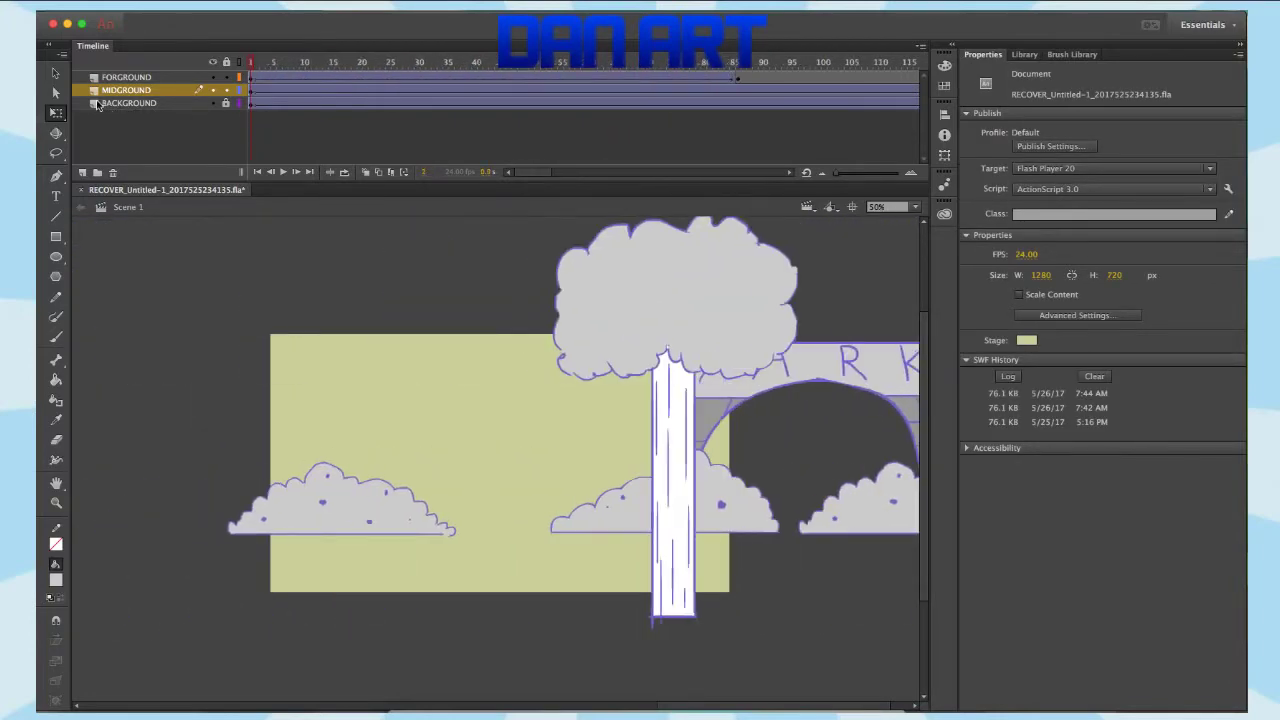
{"action": "key", "text": "super+Return"}
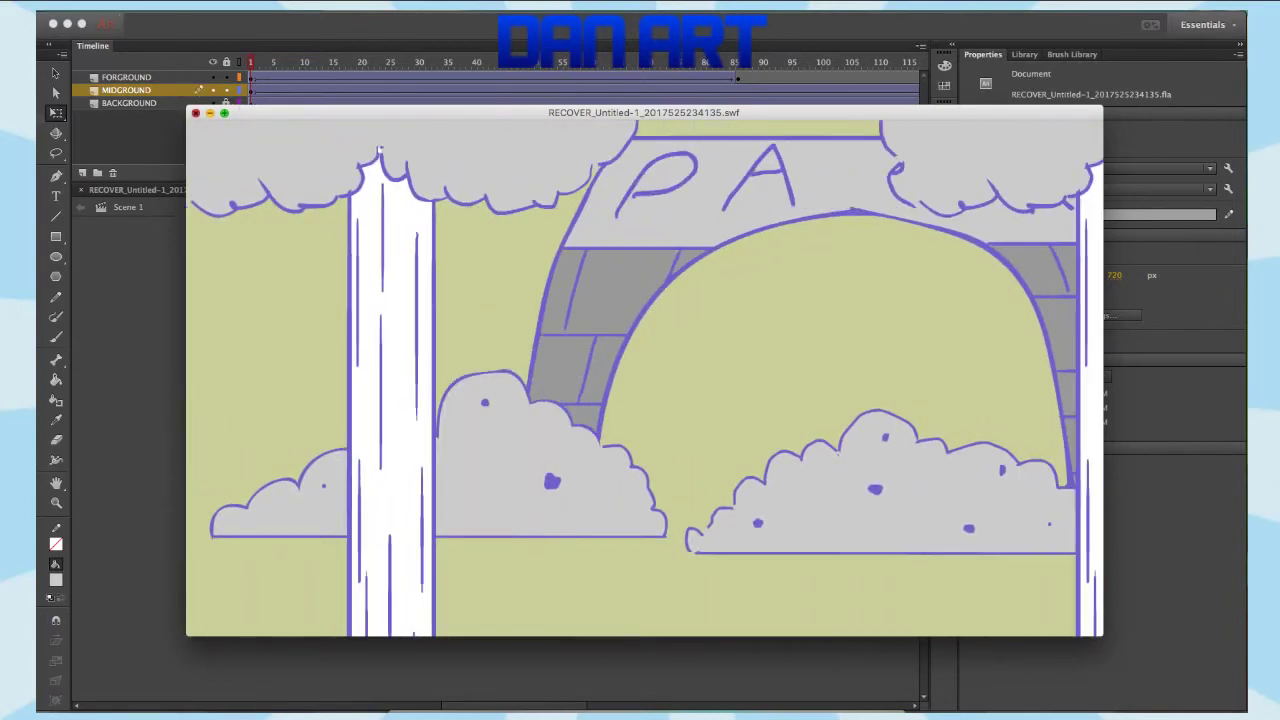
{"action": "left_click", "coordinate": [195, 113]}
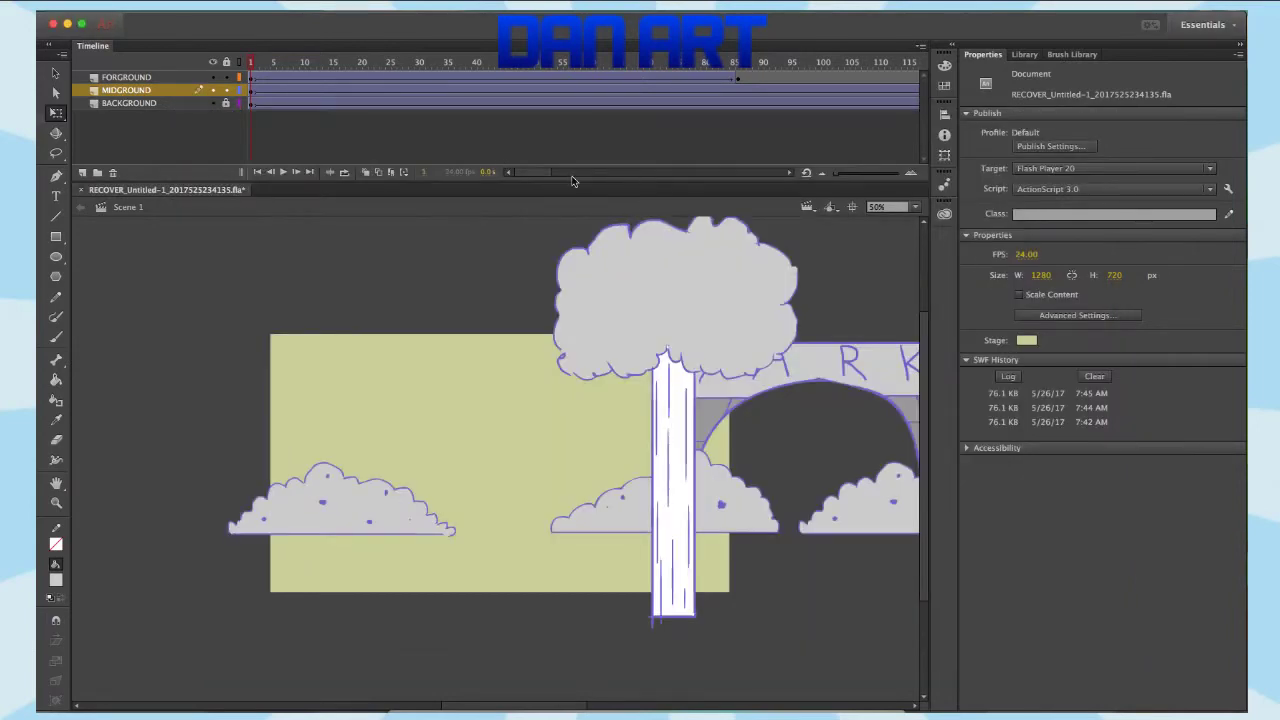
- Remove the frame 221 keyframes from the FORGROUND and MIDGROUND layers
{"action": "left_click_drag", "start_coordinate": [547, 177], "coordinate": [593, 172]}
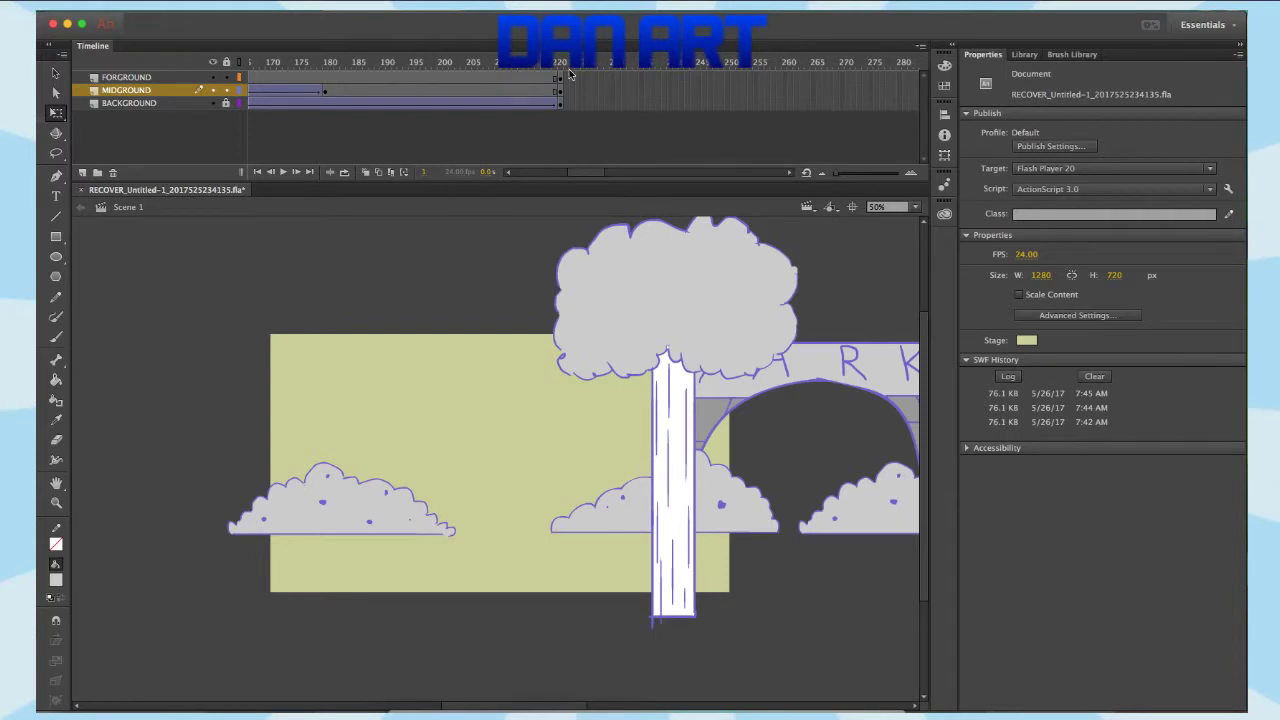
{"action": "left_click_drag", "start_coordinate": [560, 78], "coordinate": [563, 113]}
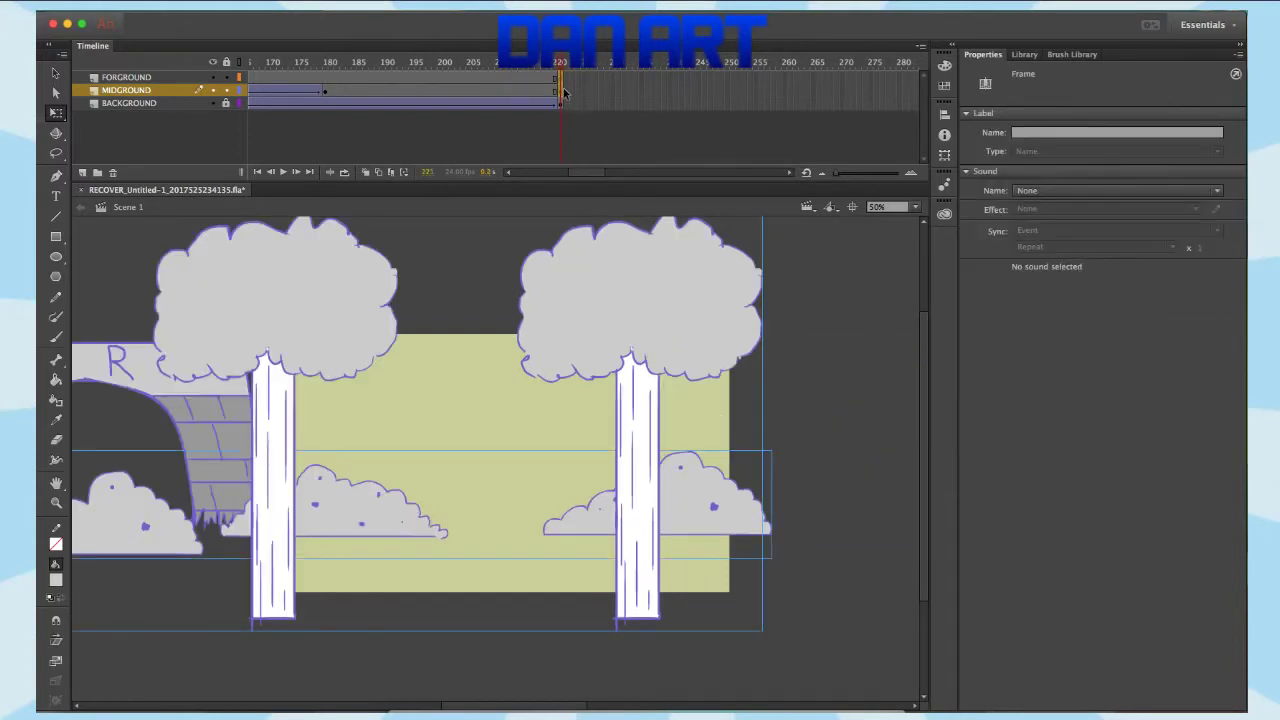
{"action": "right_click", "coordinate": [561, 91]}
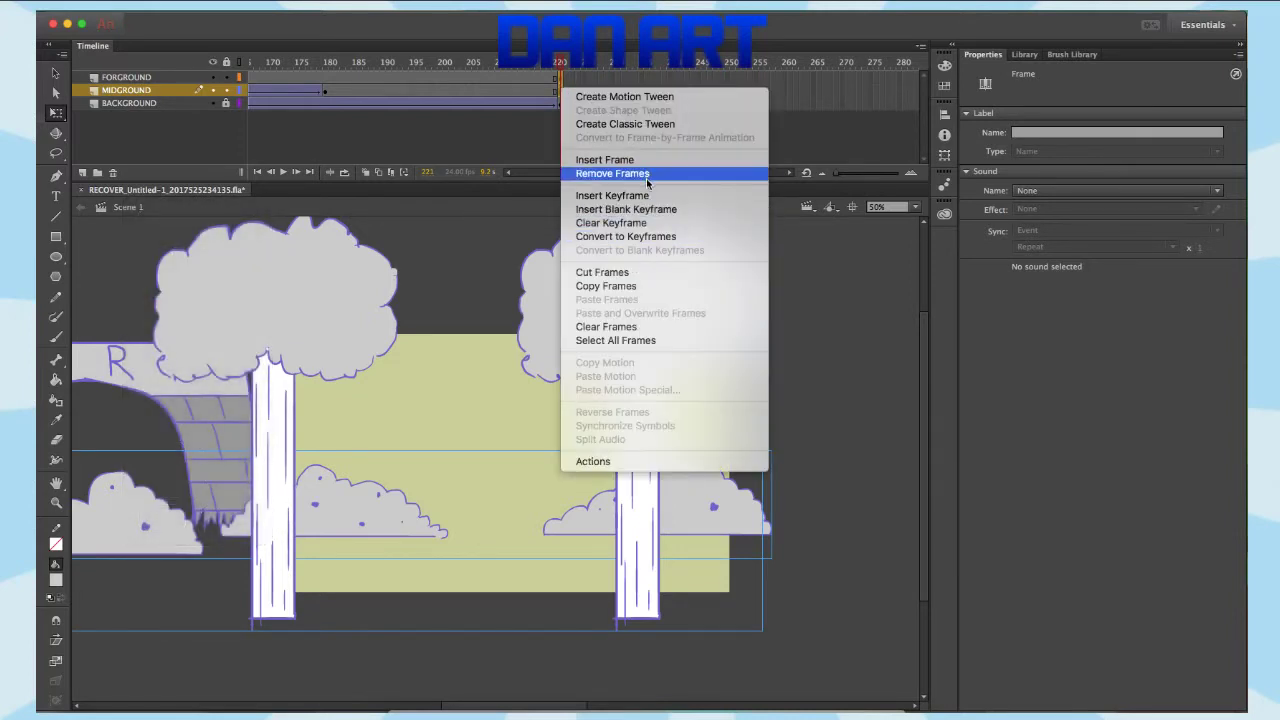
{"action": "left_click", "coordinate": [648, 174]}
- Insert new keyframes at frame 221 on the FORGROUND and MIDGROUND layers, keeping the shifted trees and bushes off the stage
{"action": "left_click", "coordinate": [559, 91]}
{"action": "left_click", "coordinate": [562, 91]}
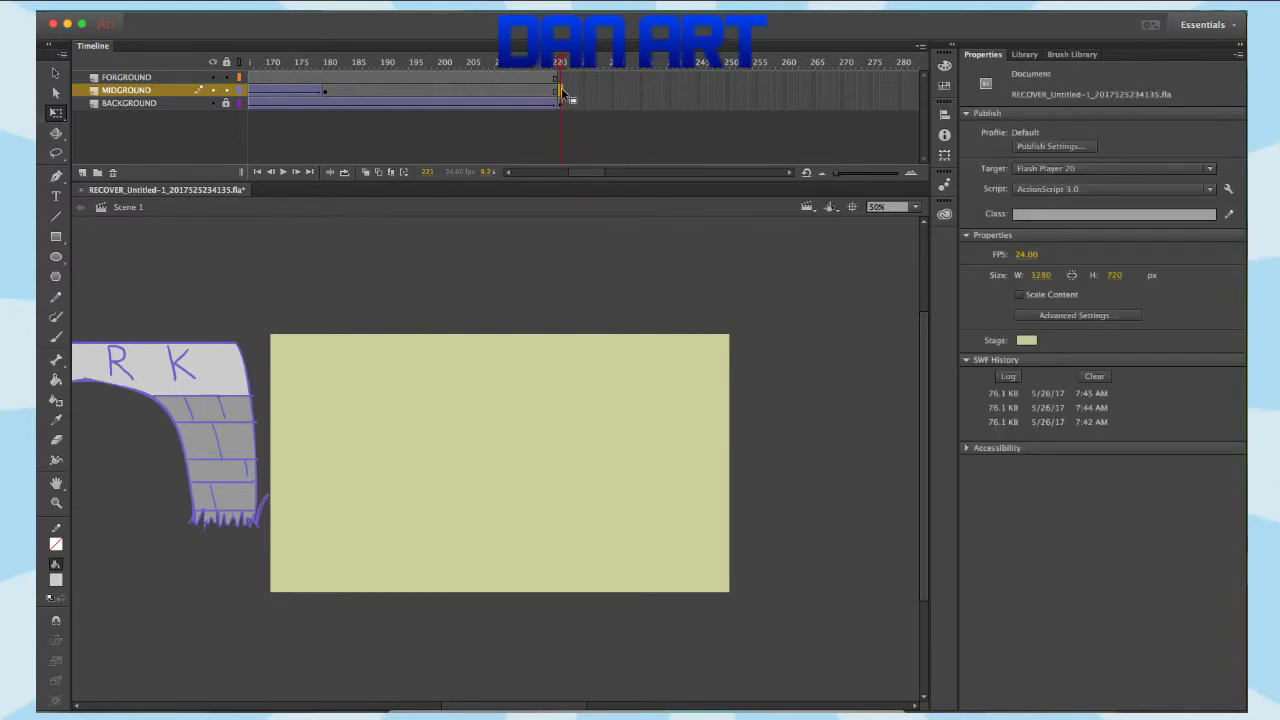
{"action": "left_click", "coordinate": [562, 78]}
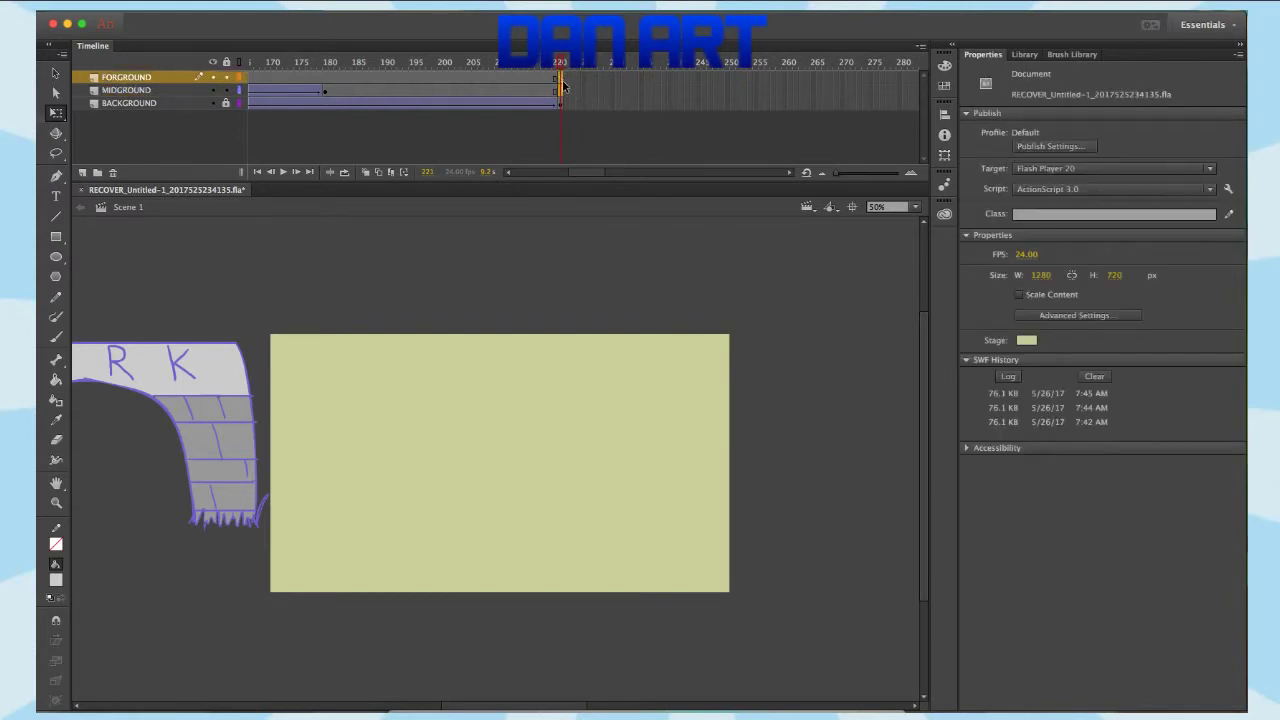
{"action": "right_click", "coordinate": [560, 87]}
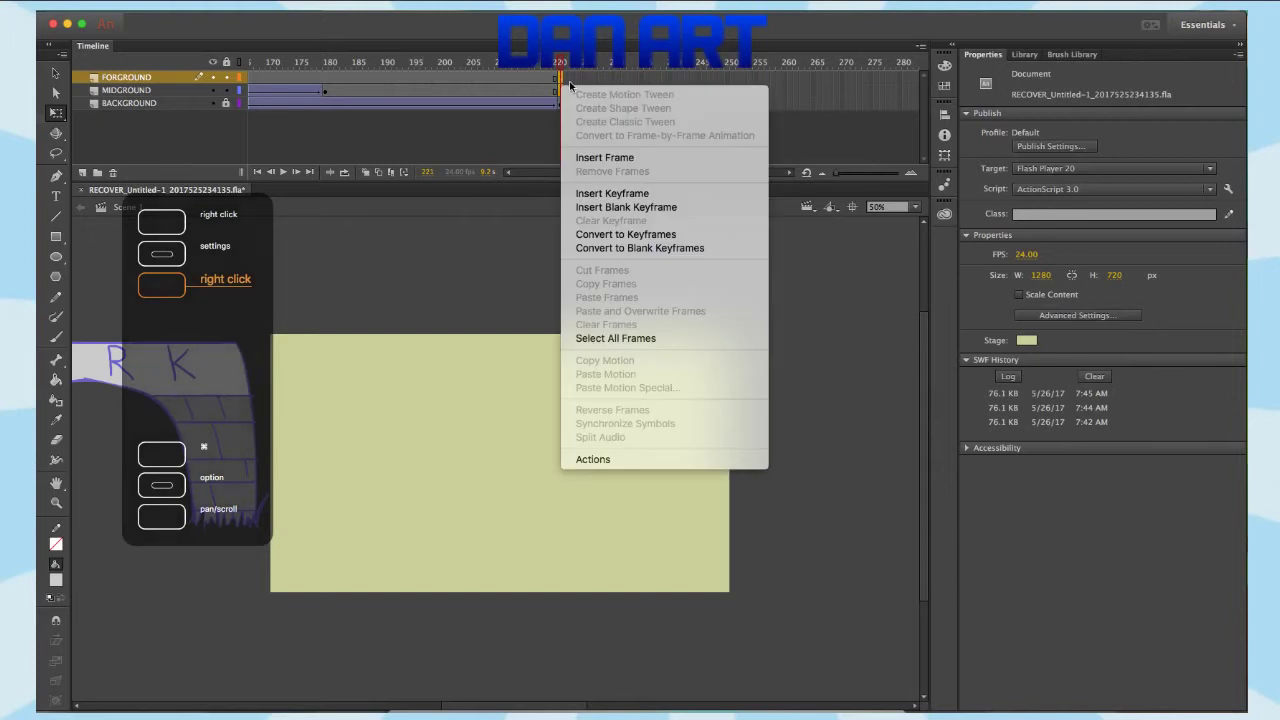
{"action": "left_click", "coordinate": [648, 196]}
- Rewind to frame 1 and run the test movie twice to review the finished parallax scrolling
{"action": "left_click_drag", "start_coordinate": [562, 62], "coordinate": [110, 92]}
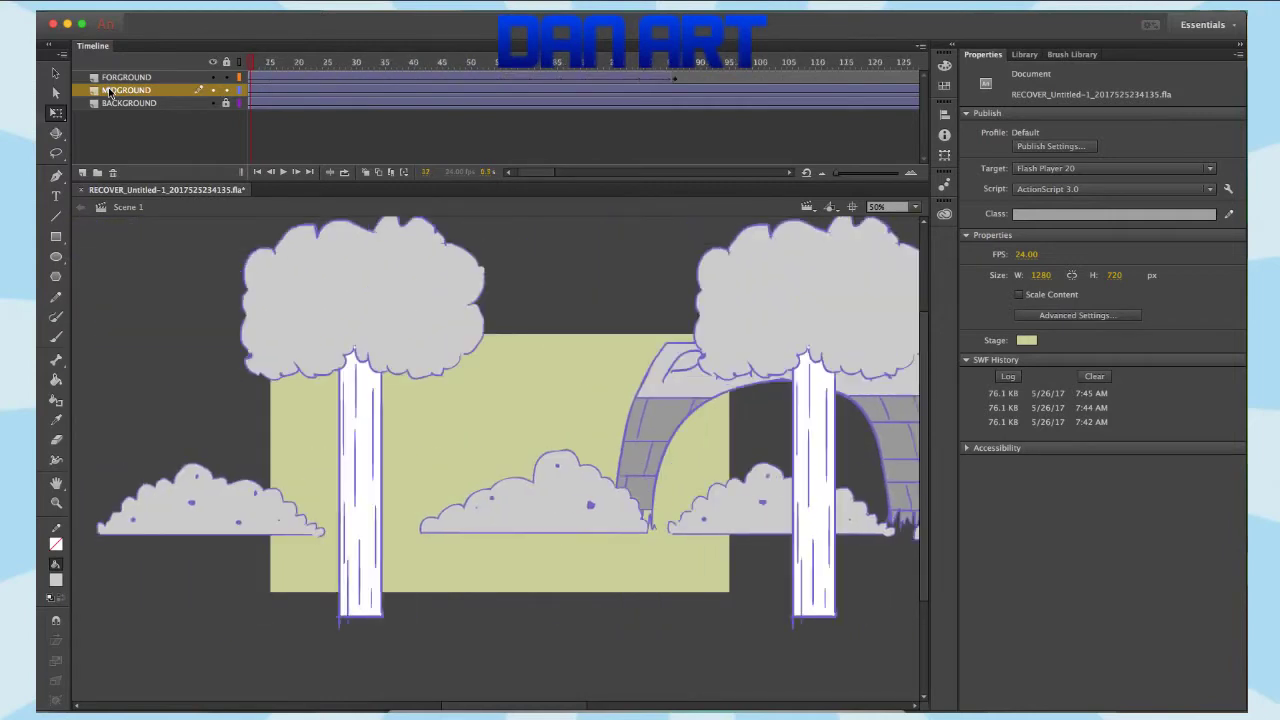
{"action": "key", "text": "super+Return"}
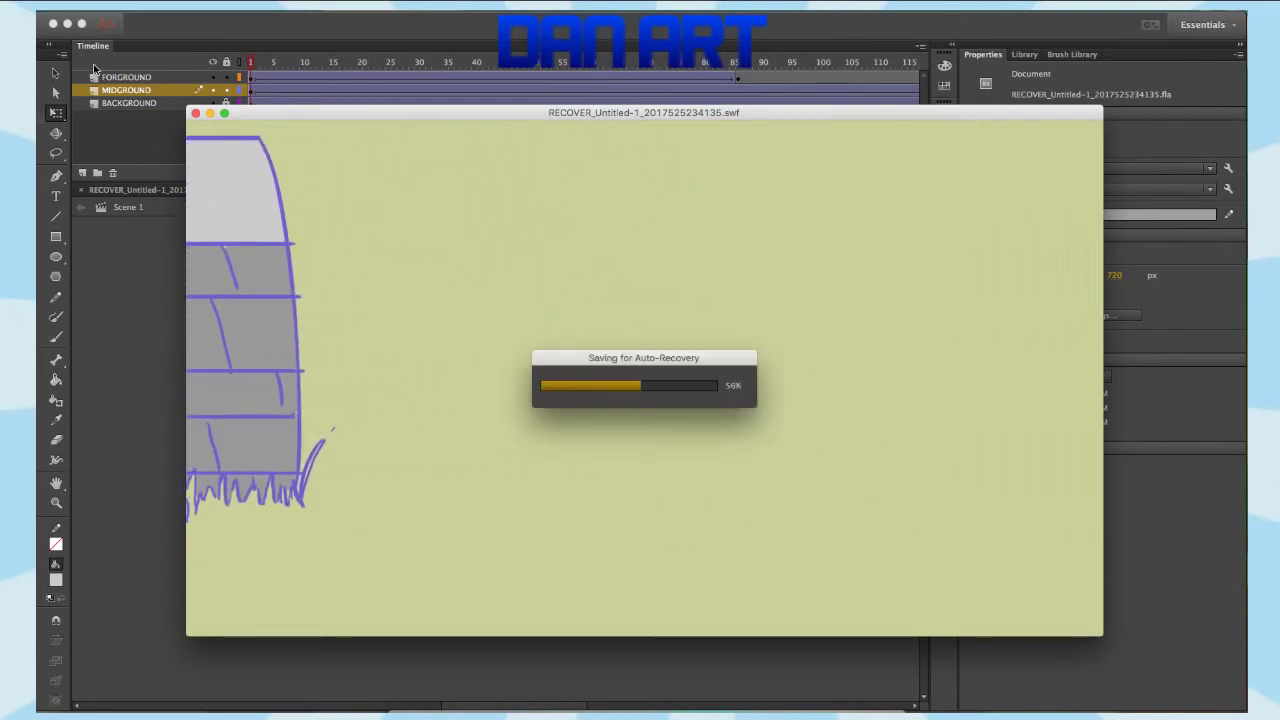
{"action": "left_click", "coordinate": [196, 114]}
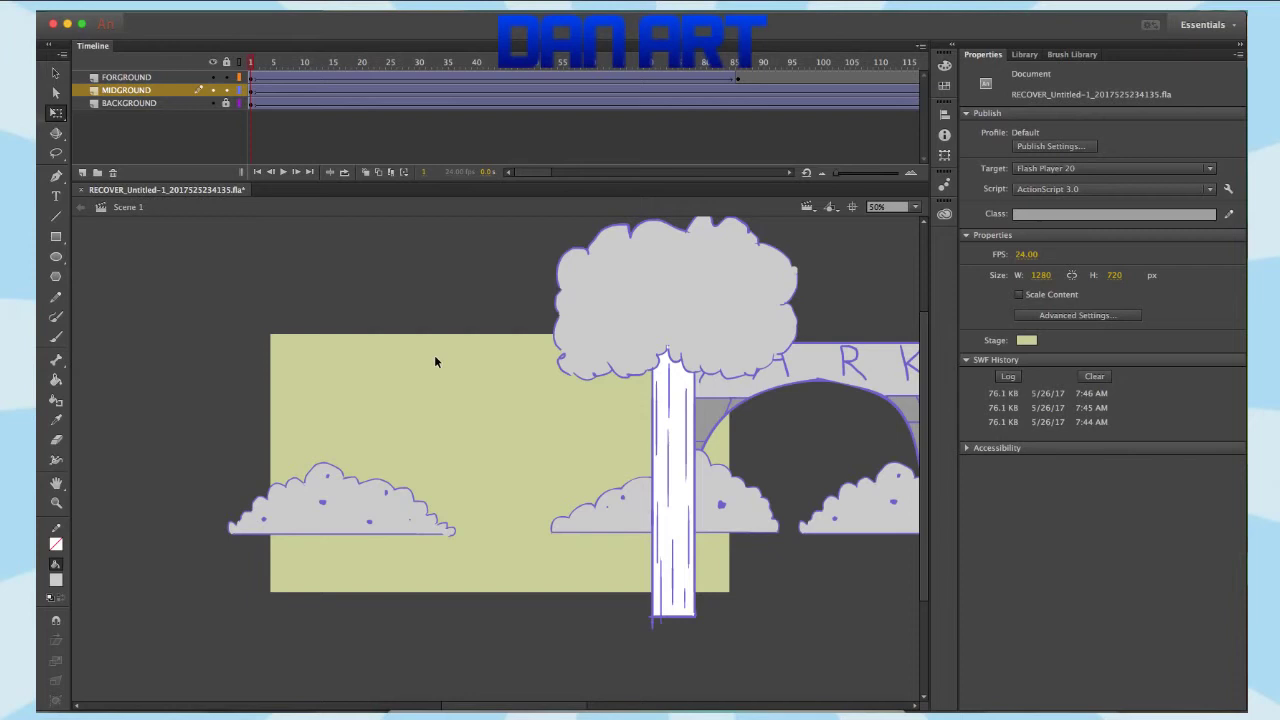
{"action": "key", "text": "super+Return"}
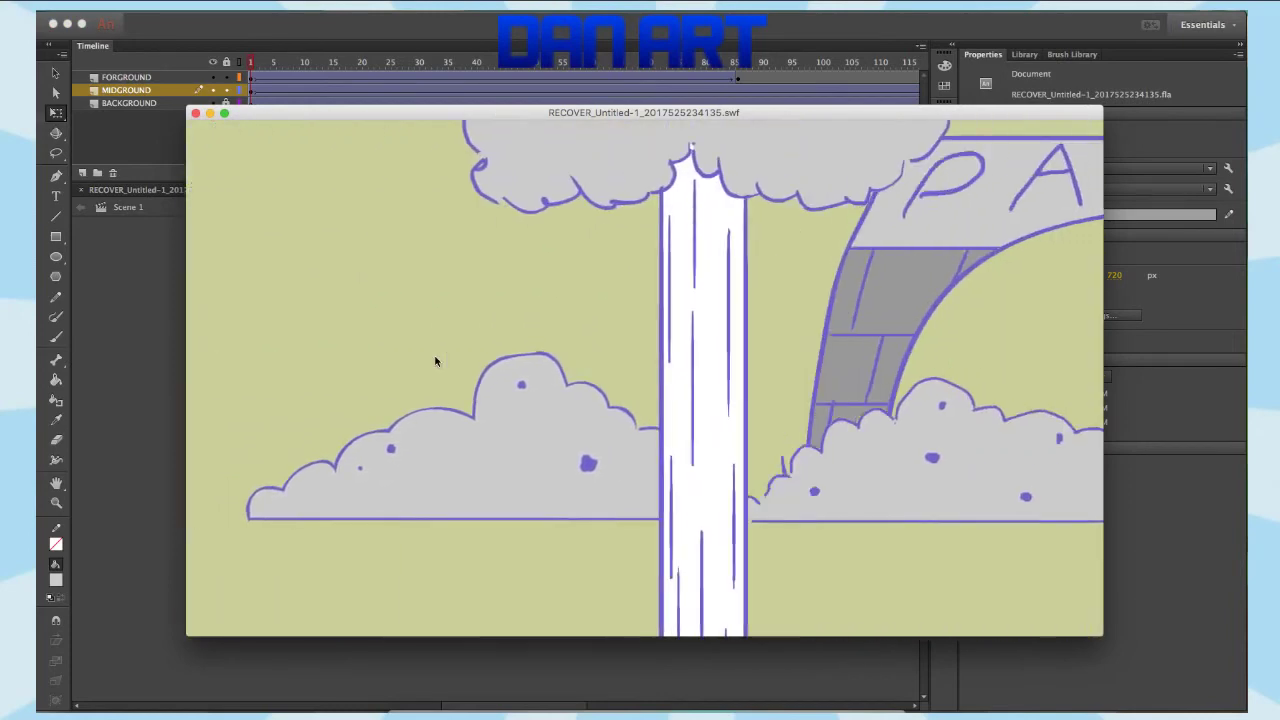